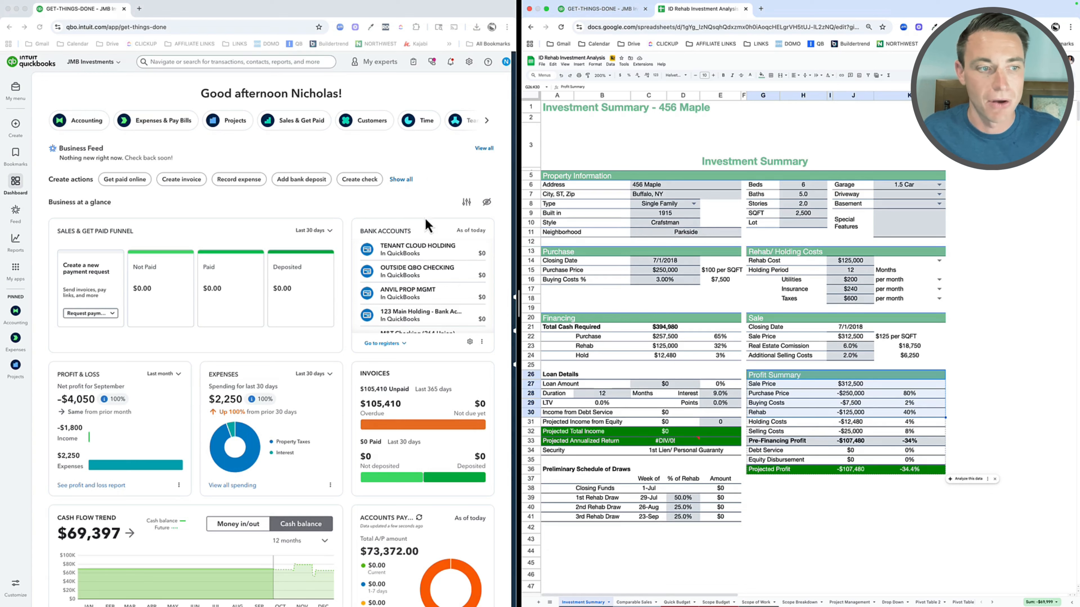
Step: Open the 456 MAPLE - RENOVATION project from the Projects list and widen its browser window
{"action": "left_click", "coordinate": [434, 188]}
{"action": "left_click", "coordinate": [16, 367]}
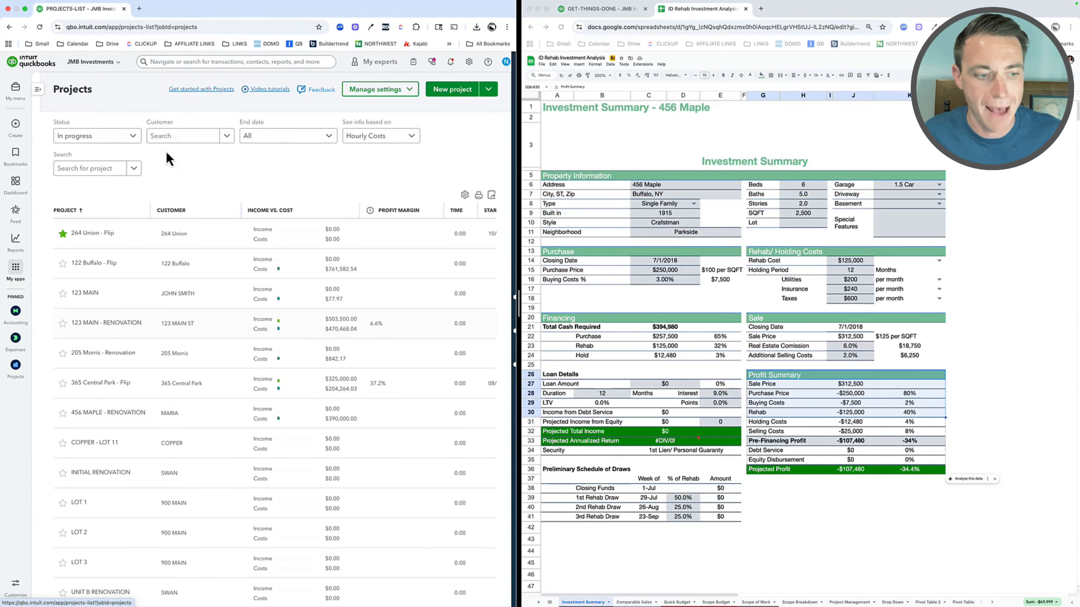
{"action": "left_click", "coordinate": [109, 416]}
{"action": "left_click_drag", "start_coordinate": [519, 309], "coordinate": [852, 306]}
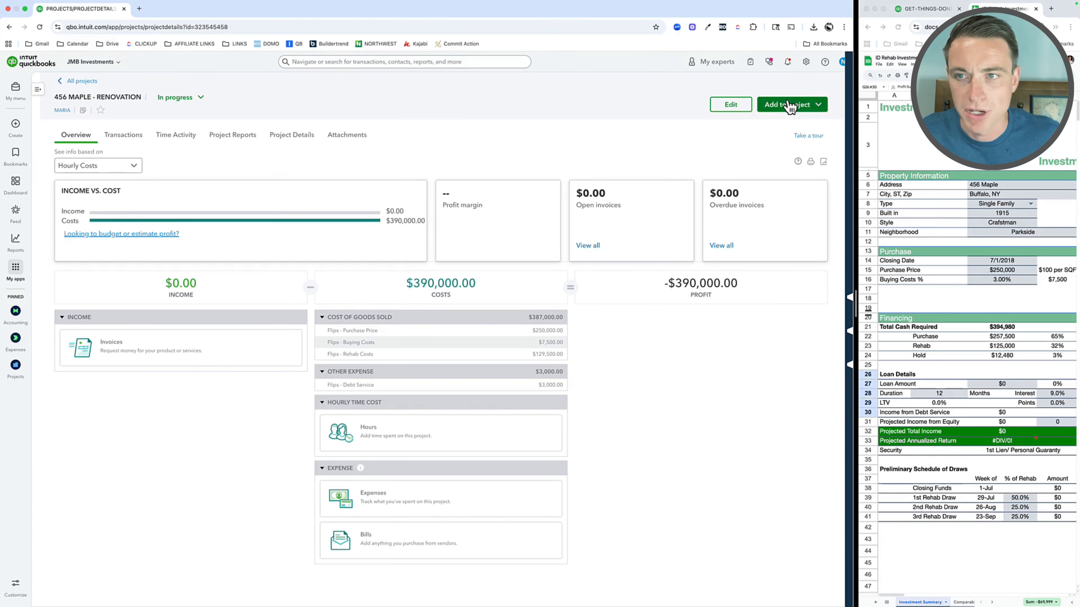
Step: Open the Products and services list in a separate browser tab and view the details of 2D. Framing & Subfloor
{"action": "left_click", "coordinate": [806, 62]}
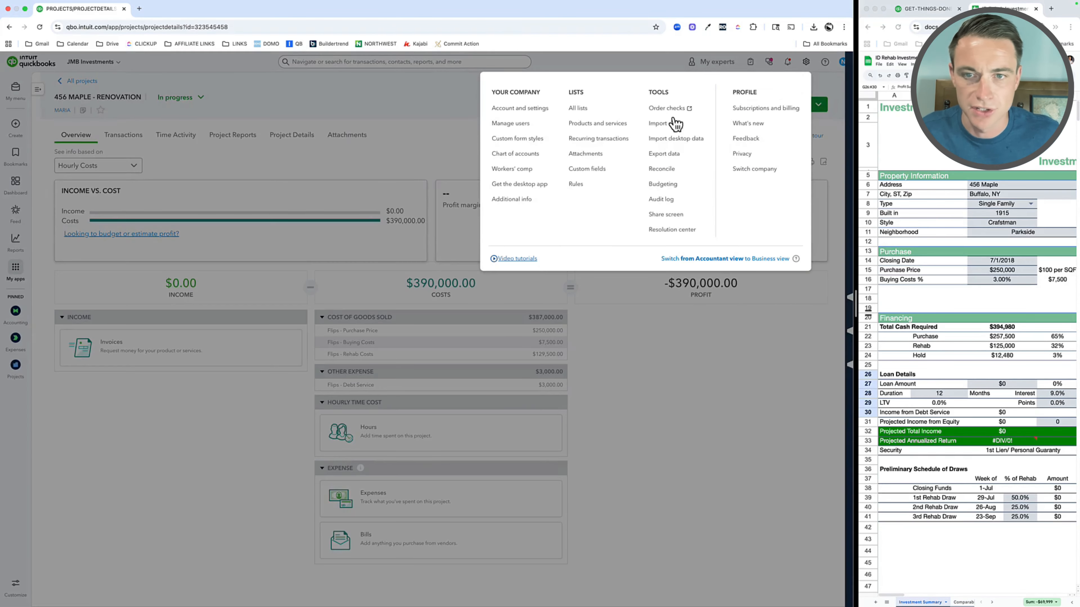
{"action": "left_click", "coordinate": [615, 130], "text": "super"}
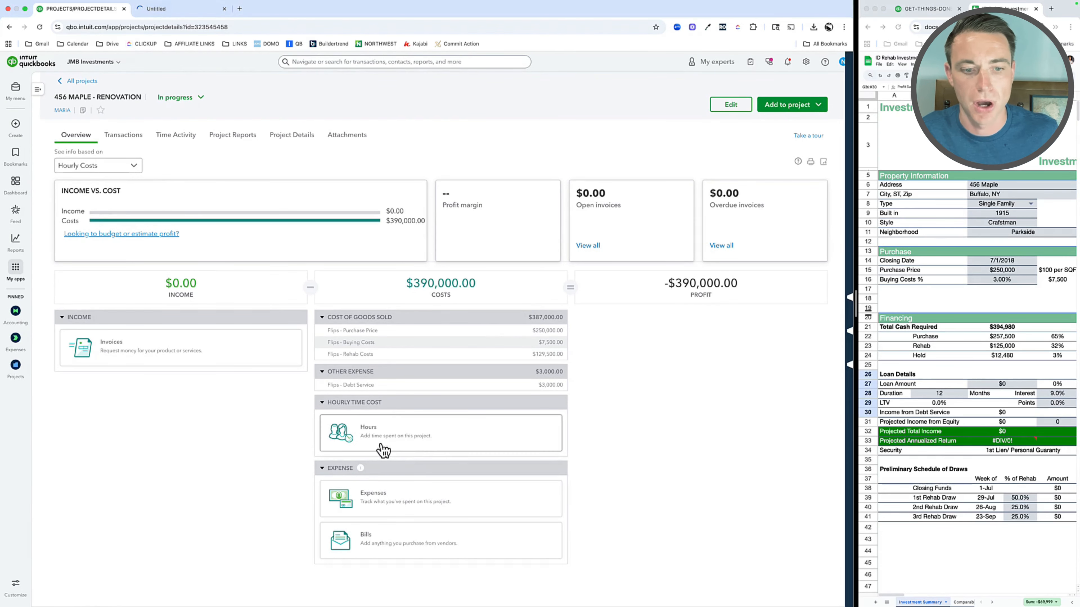
{"action": "left_click", "coordinate": [199, 16]}
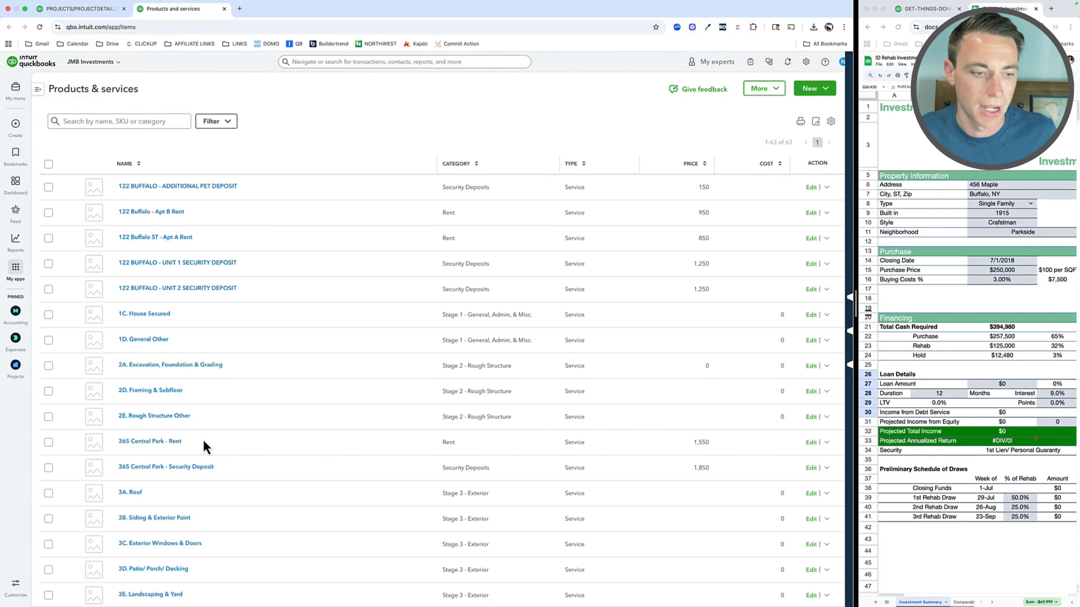
{"action": "scroll", "coordinate": [183, 421], "scroll_direction": "down", "scroll_amount": 2}
{"action": "left_click", "coordinate": [163, 312]}
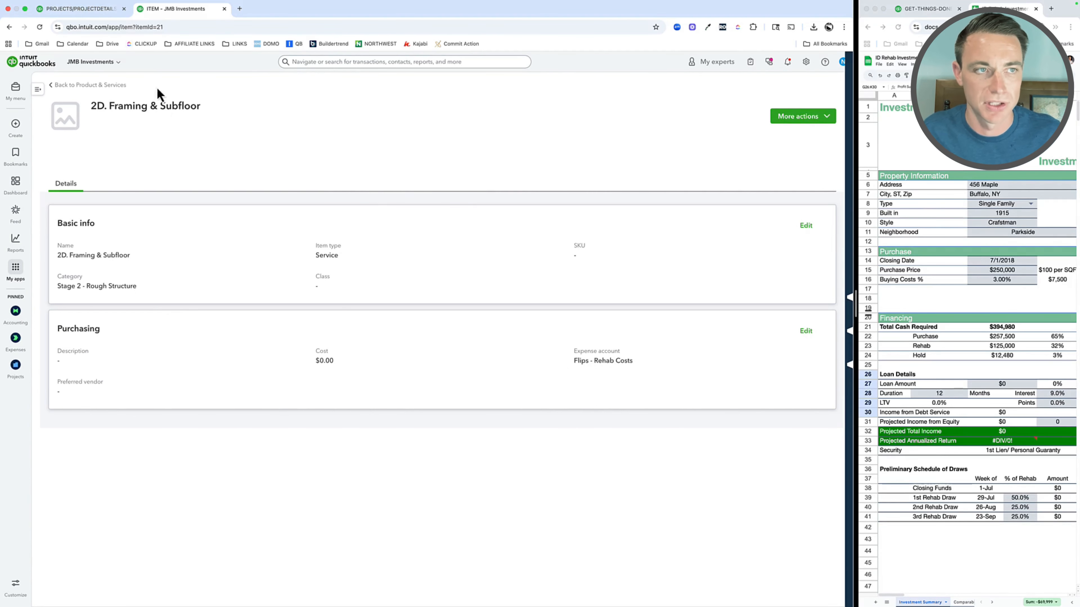
Step: From the 456 MAPLE project's cost of goods sold total, open the purchase price journal entry
{"action": "left_click", "coordinate": [81, 9]}
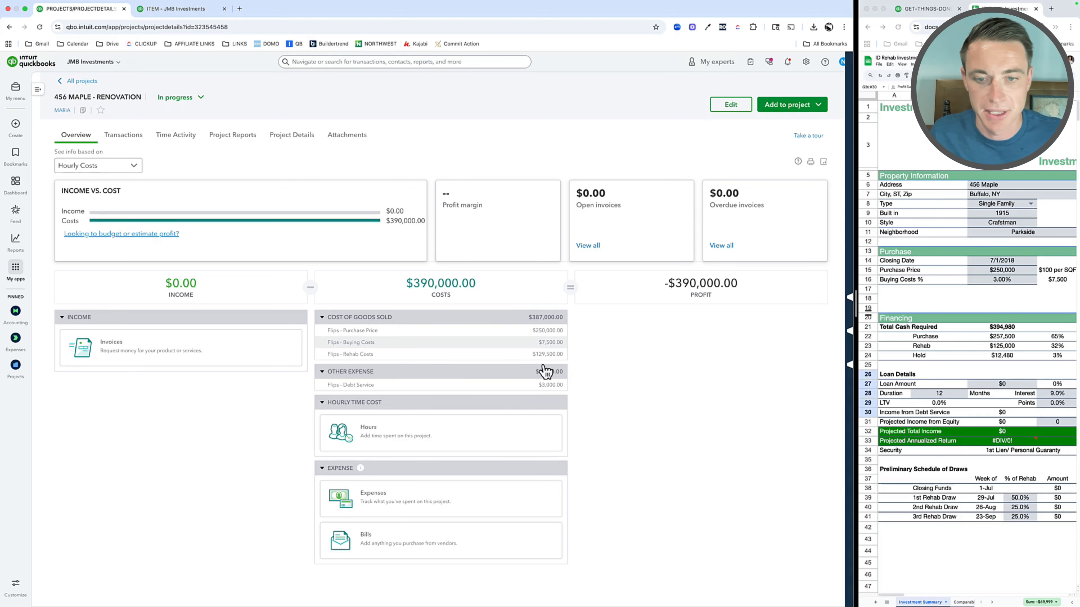
{"action": "left_click", "coordinate": [551, 318]}
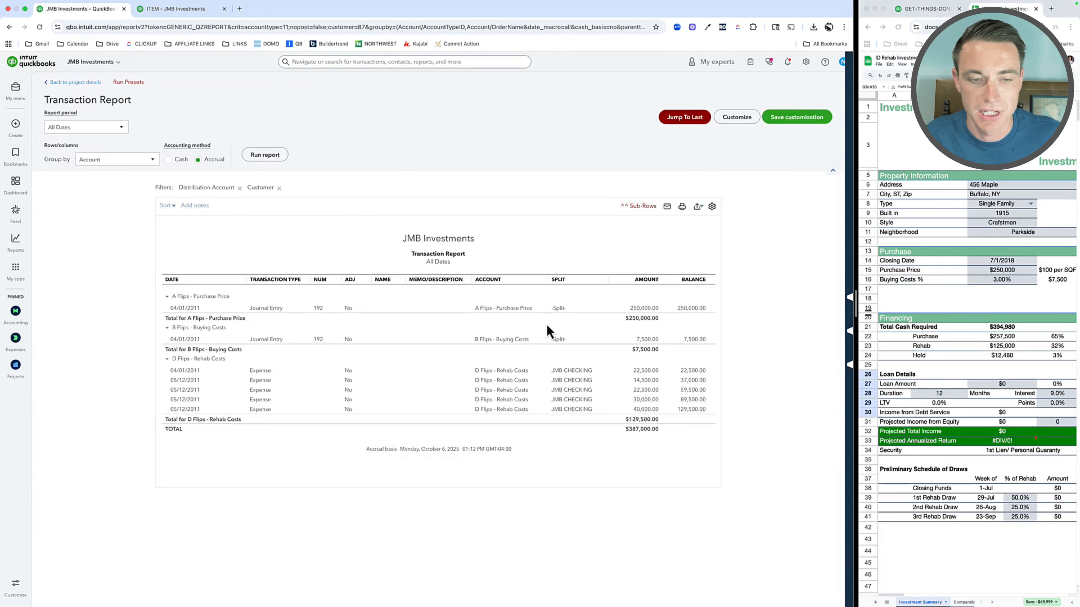
{"action": "left_click", "coordinate": [509, 309]}
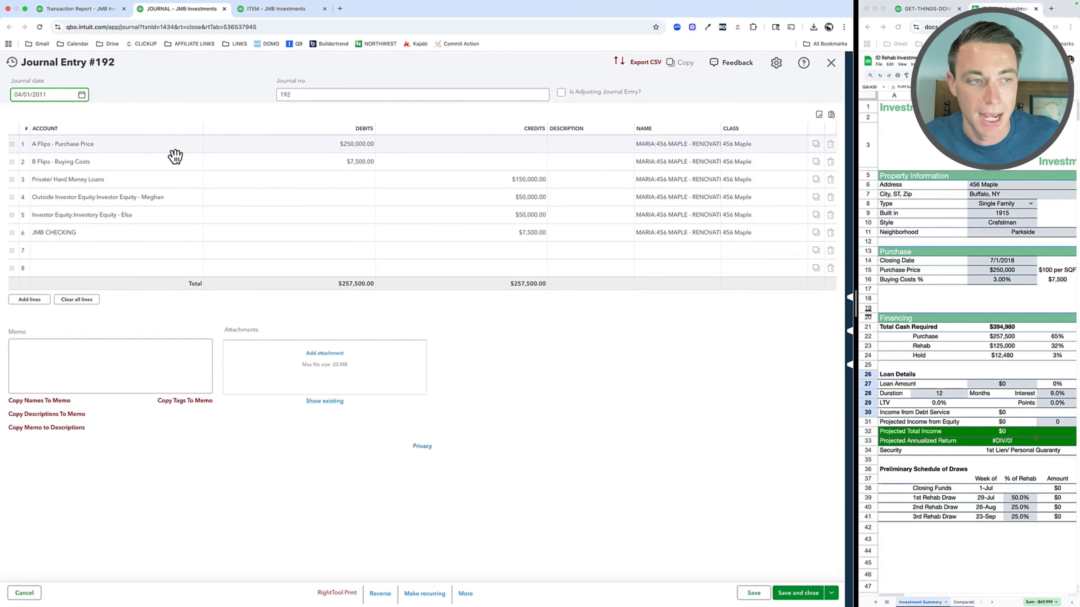
Step: Inspect the project choices for the name on the purchase price line and close the journal entry without changes
{"action": "left_click", "coordinate": [697, 148]}
{"action": "left_click", "coordinate": [711, 147]}
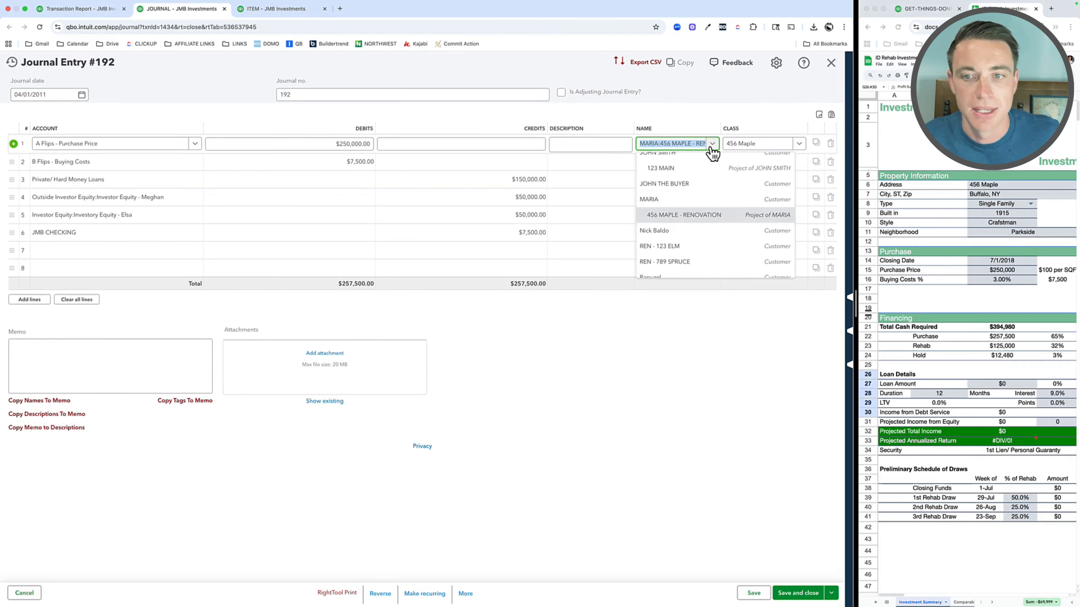
{"action": "left_click", "coordinate": [634, 386]}
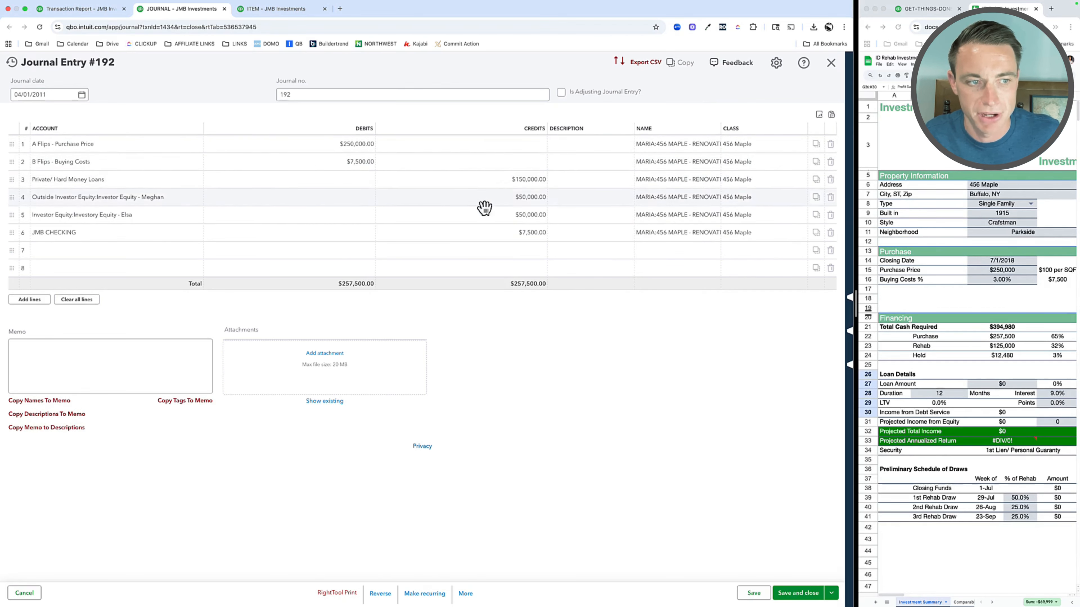
{"action": "left_click_drag", "start_coordinate": [848, 316], "coordinate": [537, 316]}
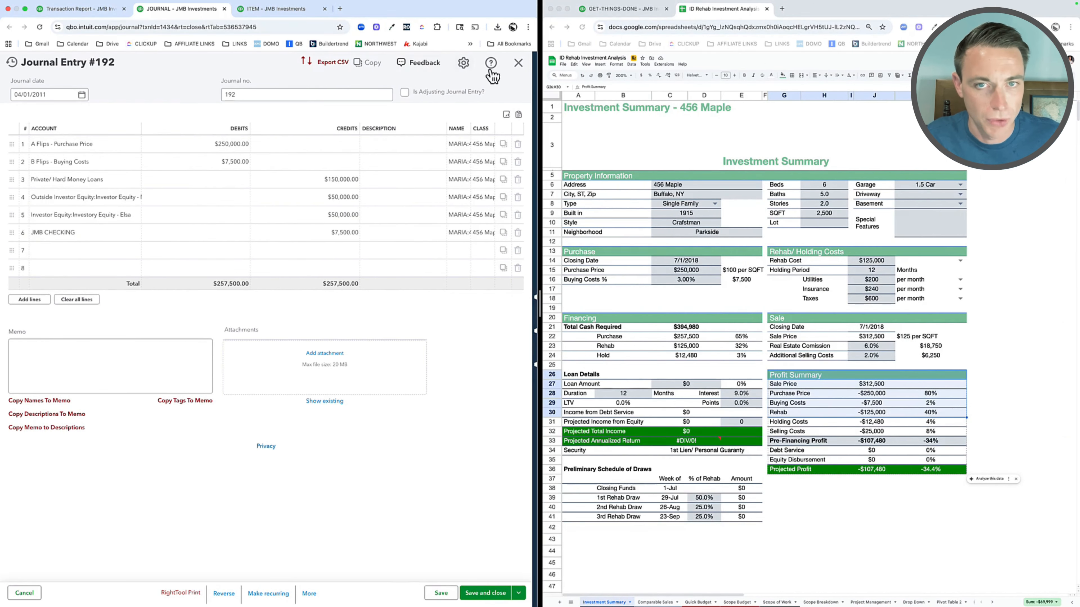
{"action": "left_click", "coordinate": [518, 63]}
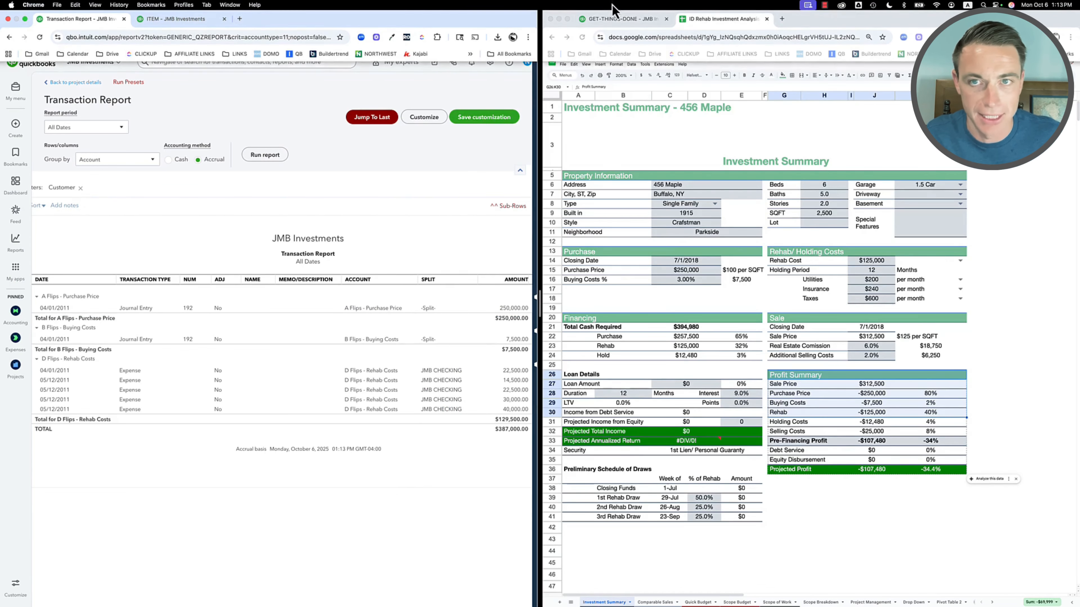
Step: In the other browser window, open the custom report Balance Sheet - 2011 and widen that window slightly
{"action": "left_click", "coordinate": [615, 19]}
{"action": "mouse_move", "coordinate": [557, 240]}
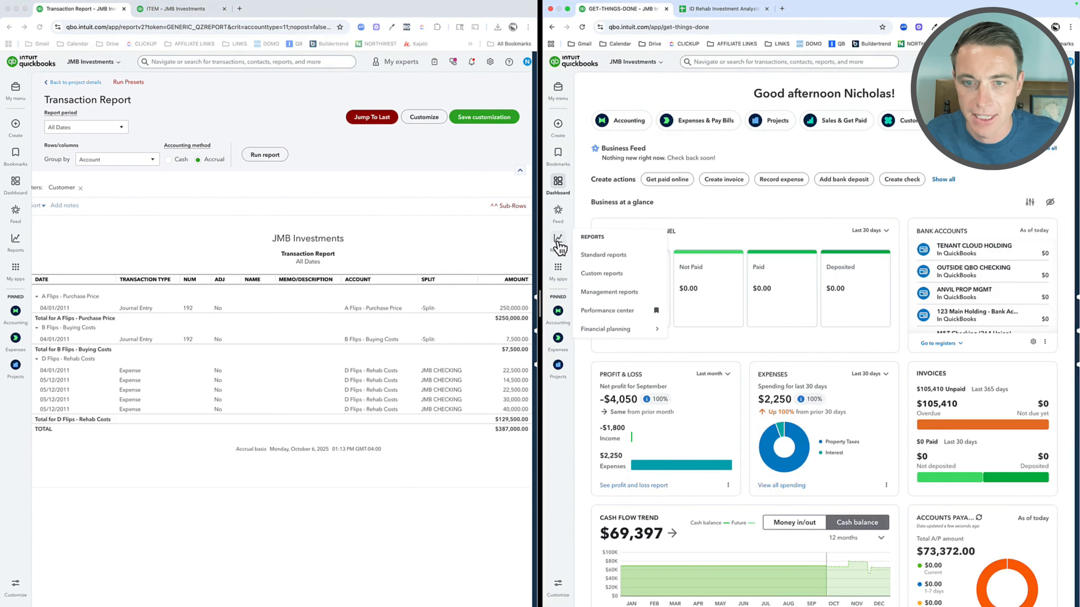
{"action": "left_click", "coordinate": [606, 276]}
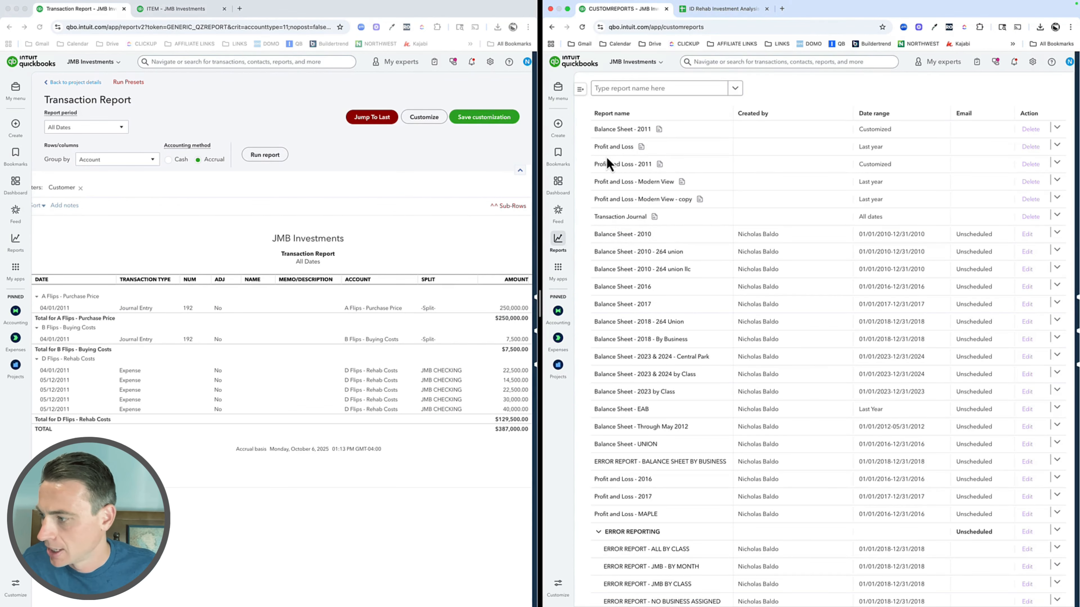
{"action": "left_click", "coordinate": [610, 131]}
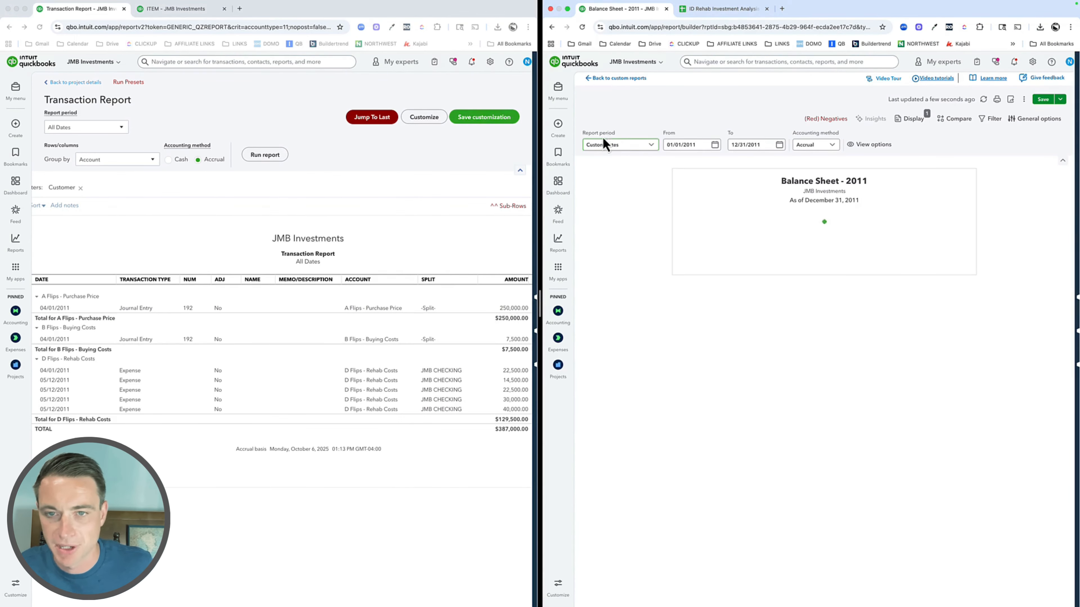
{"action": "left_click_drag", "start_coordinate": [538, 305], "coordinate": [497, 303]}
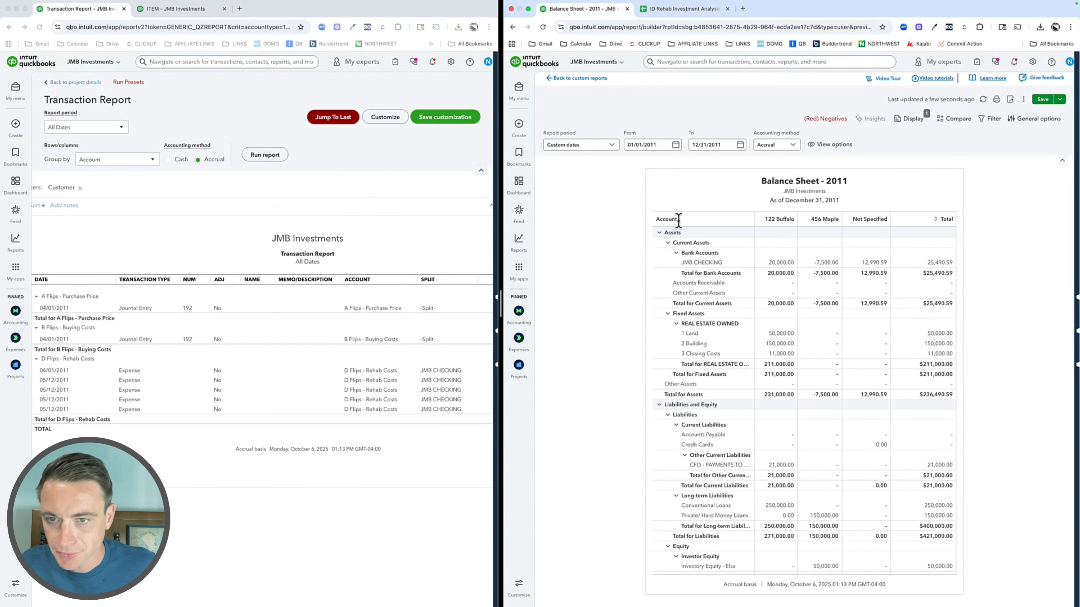
Step: Clear the class column breakdown from the Balance Sheet - 2011 report and review its equity section
{"action": "left_click", "coordinate": [911, 119]}
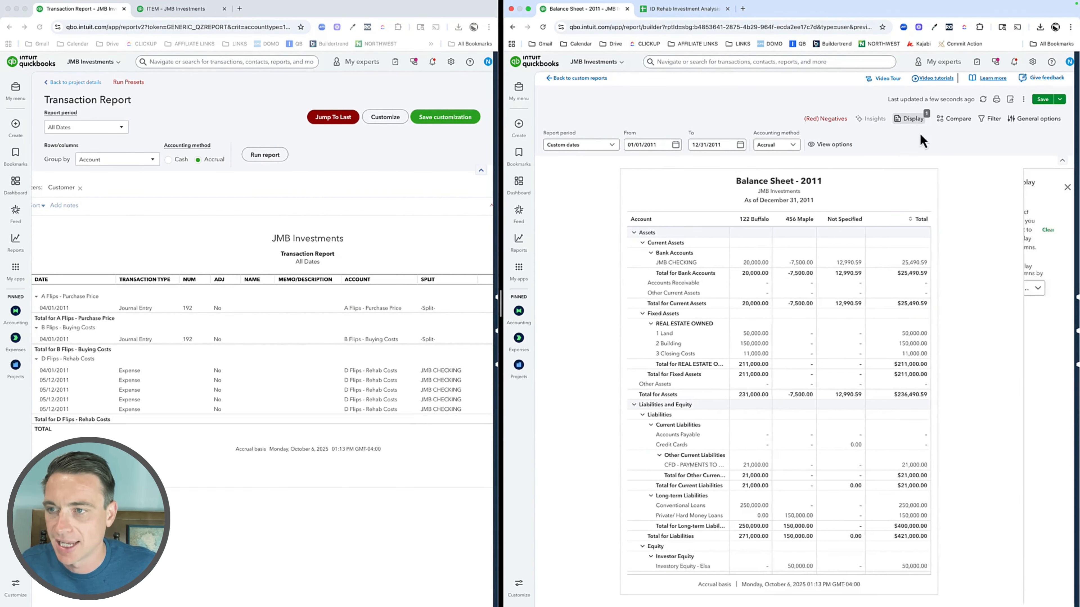
{"action": "left_click", "coordinate": [954, 236]}
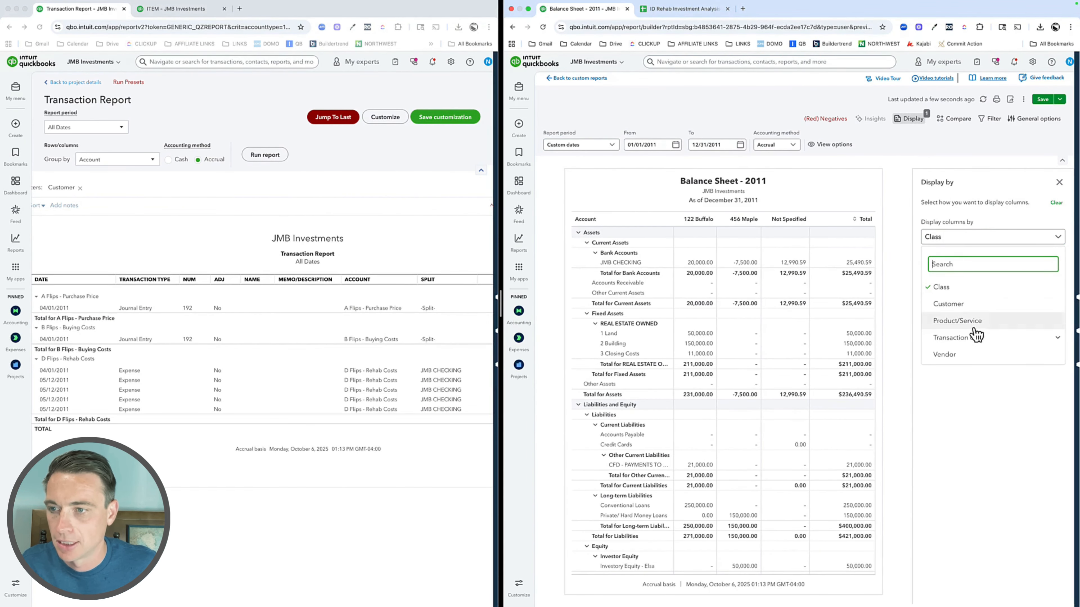
{"action": "left_click", "coordinate": [1056, 203]}
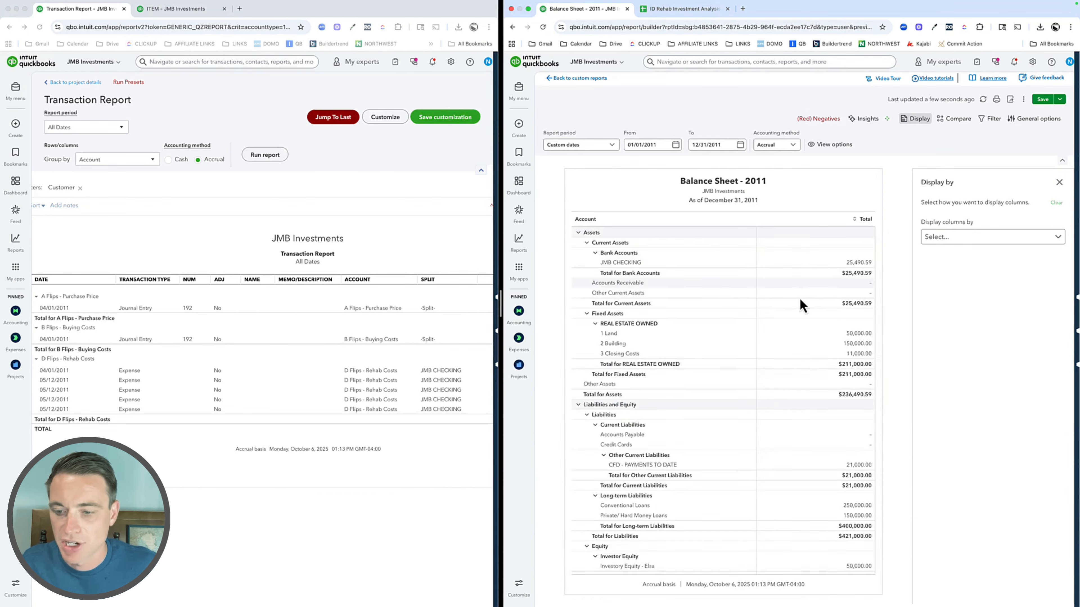
{"action": "scroll", "coordinate": [800, 306], "scroll_direction": "down", "scroll_amount": 3}
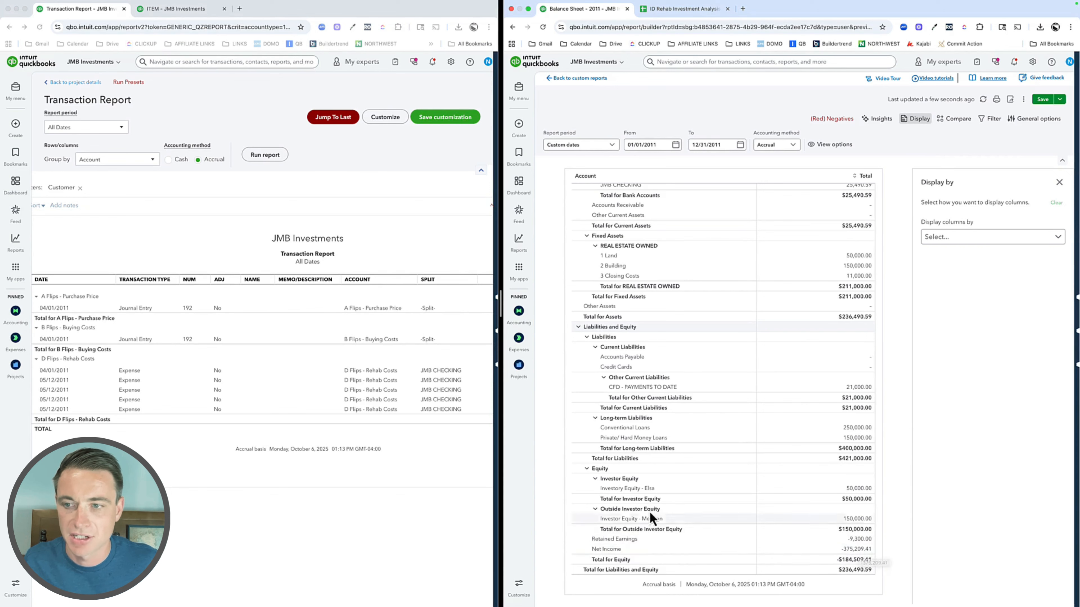
{"action": "scroll", "coordinate": [621, 257], "scroll_direction": "up", "scroll_amount": 3}
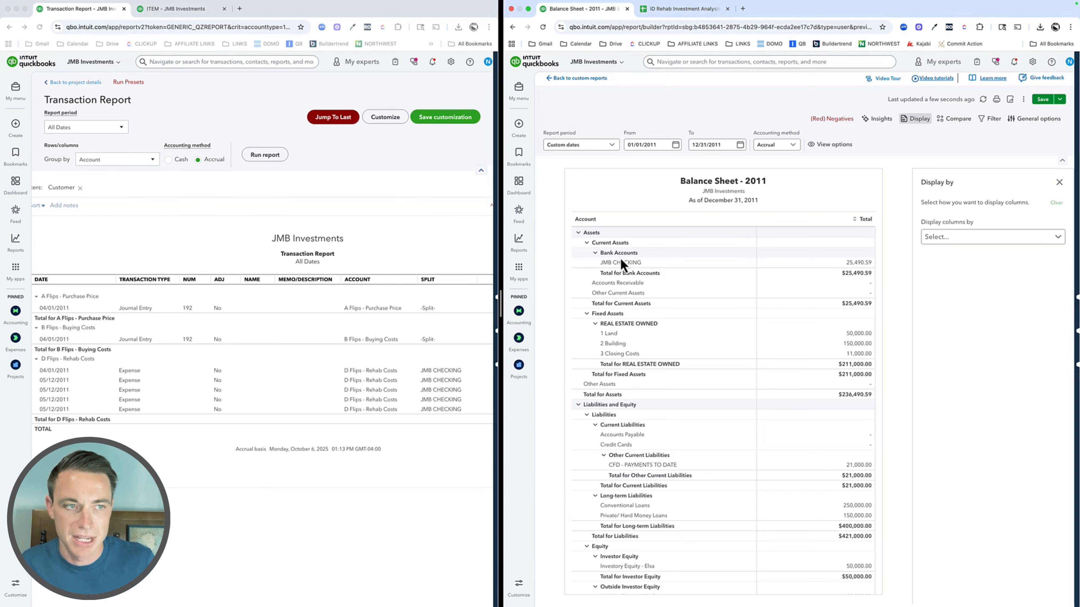
Step: Return to the 456 MAPLE project overview and compare its costs with the balance sheet's net income and assets
{"action": "left_click", "coordinate": [63, 82]}
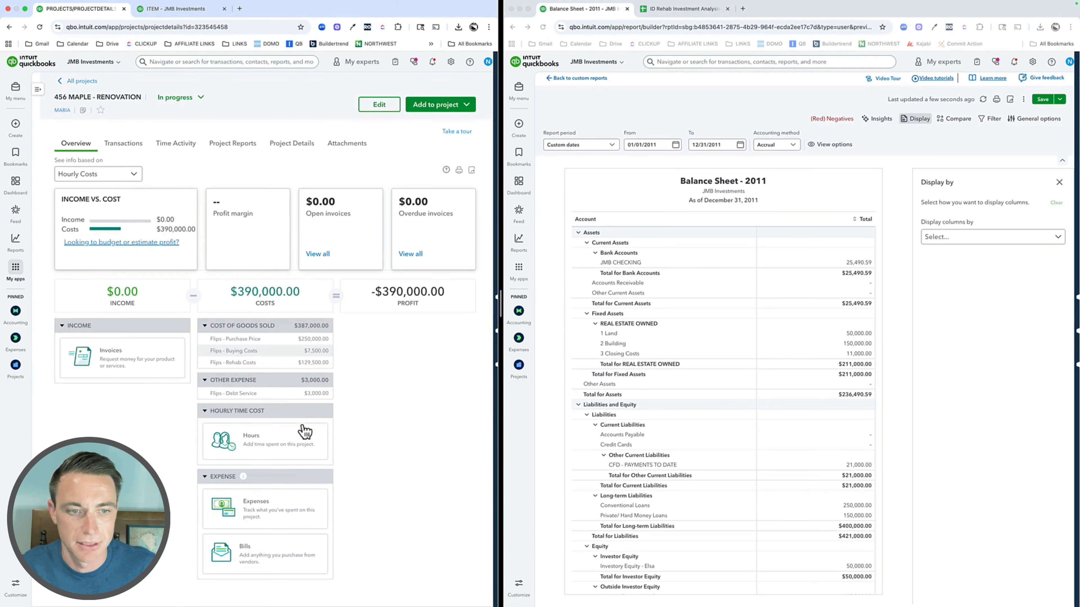
{"action": "scroll", "coordinate": [764, 453], "scroll_direction": "down", "scroll_amount": 3}
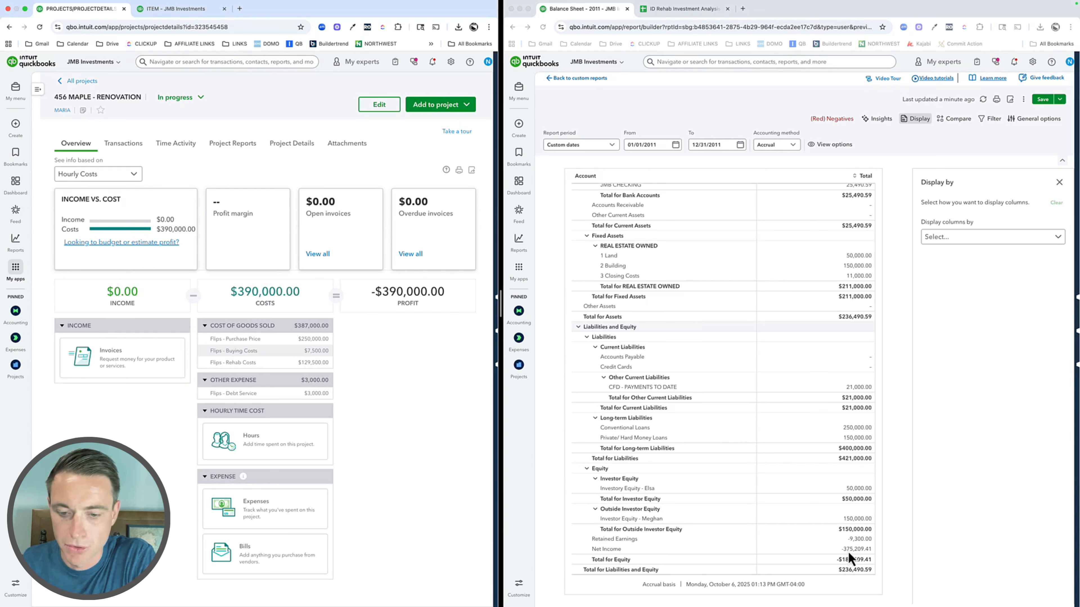
{"action": "scroll", "coordinate": [636, 312], "scroll_direction": "up", "scroll_amount": 2}
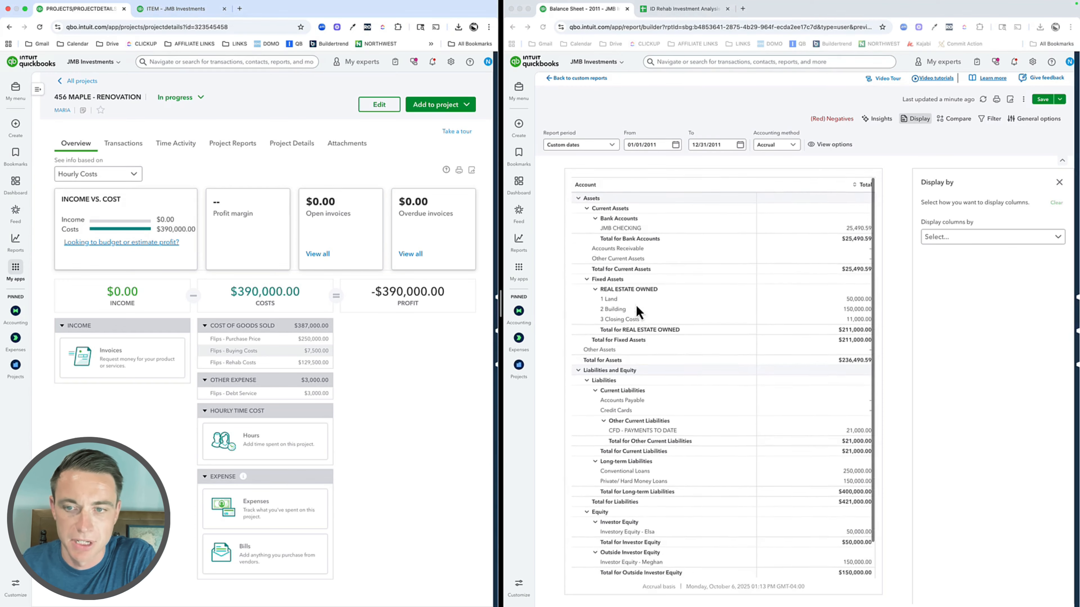
{"action": "scroll", "coordinate": [639, 317], "scroll_direction": "up", "scroll_amount": 2}
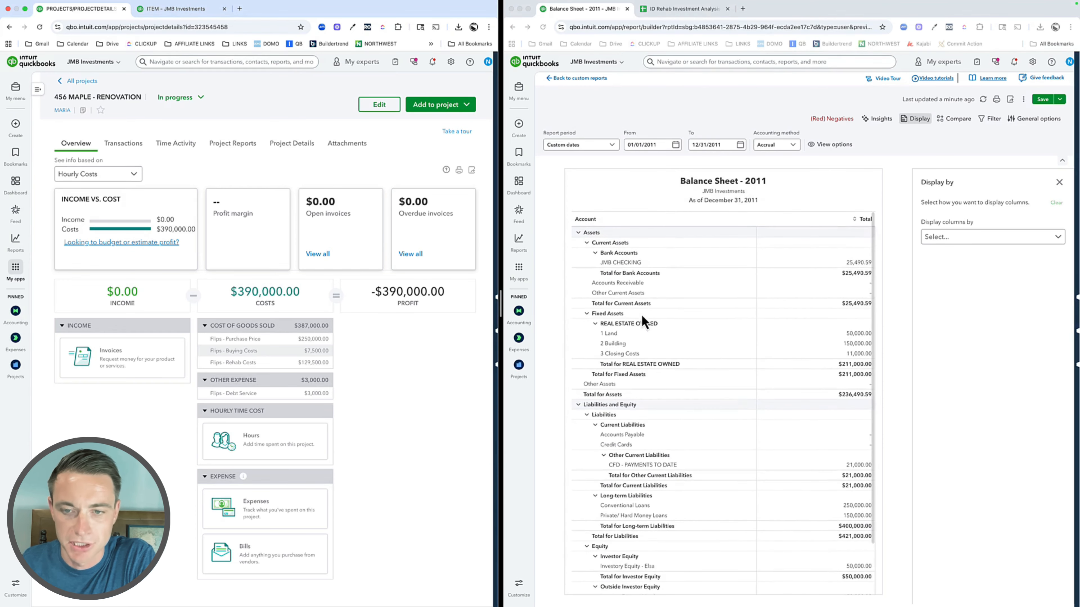
{"action": "left_click", "coordinate": [1059, 181]}
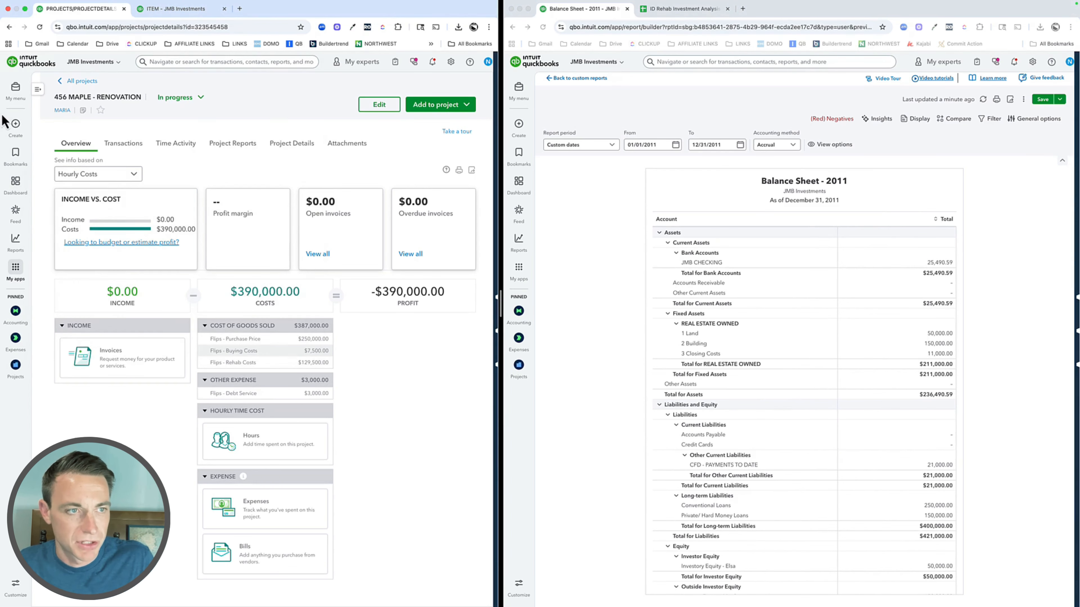
Step: Create a new expense with the payment date 04/05/2011
{"action": "left_click", "coordinate": [15, 125]}
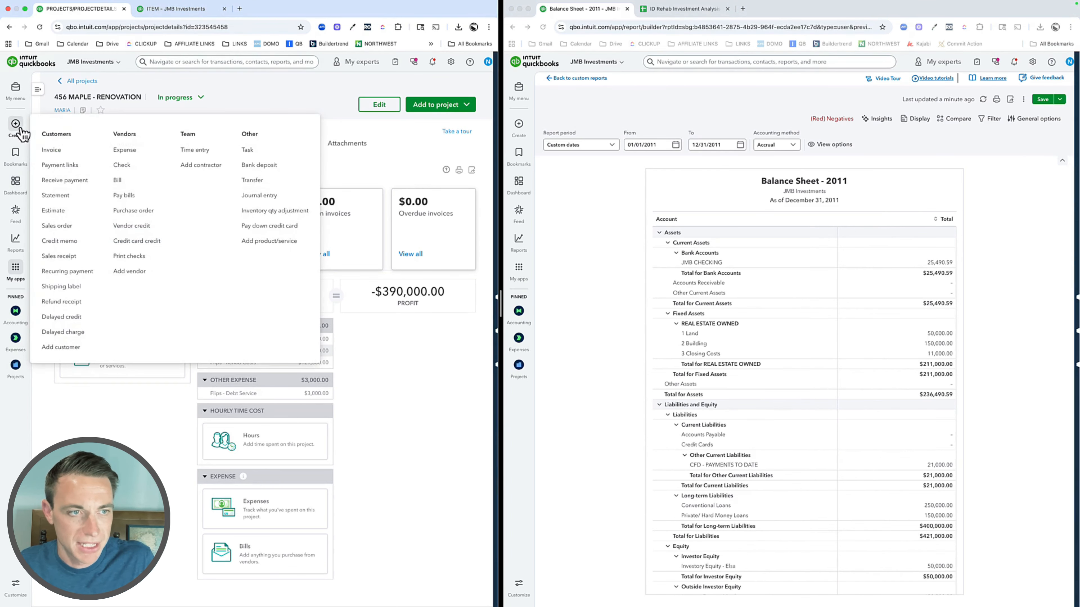
{"action": "left_click", "coordinate": [126, 153]}
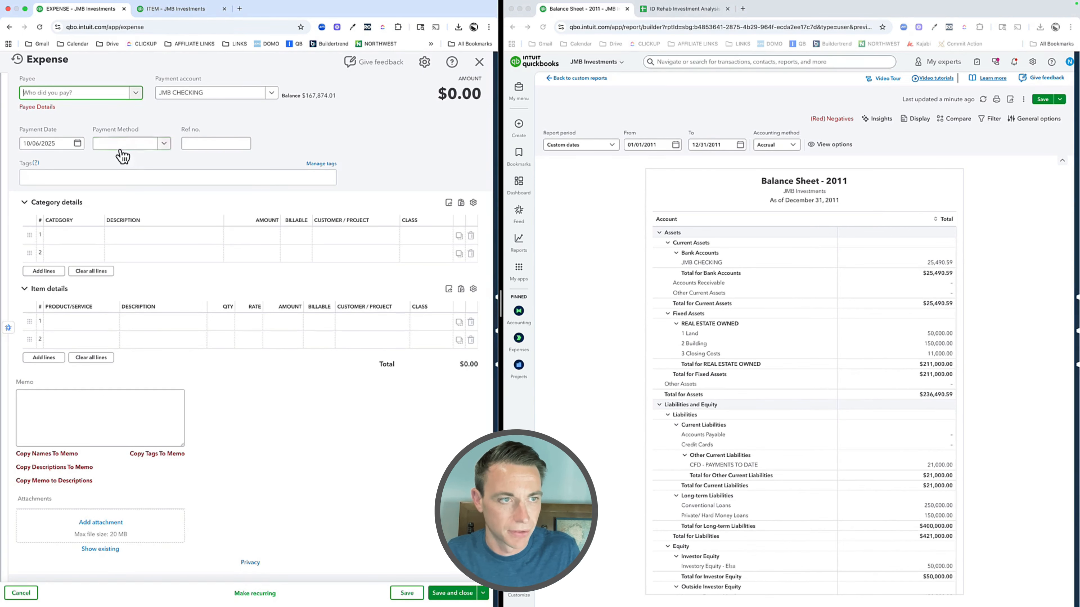
{"action": "left_click", "coordinate": [57, 144]}
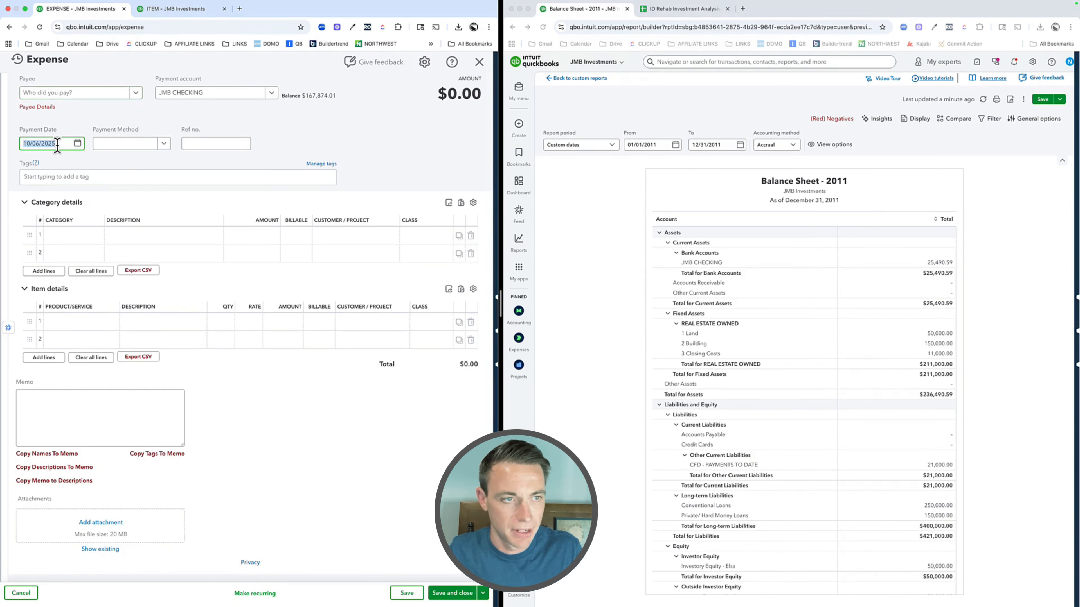
{"action": "type", "text": "4/"}
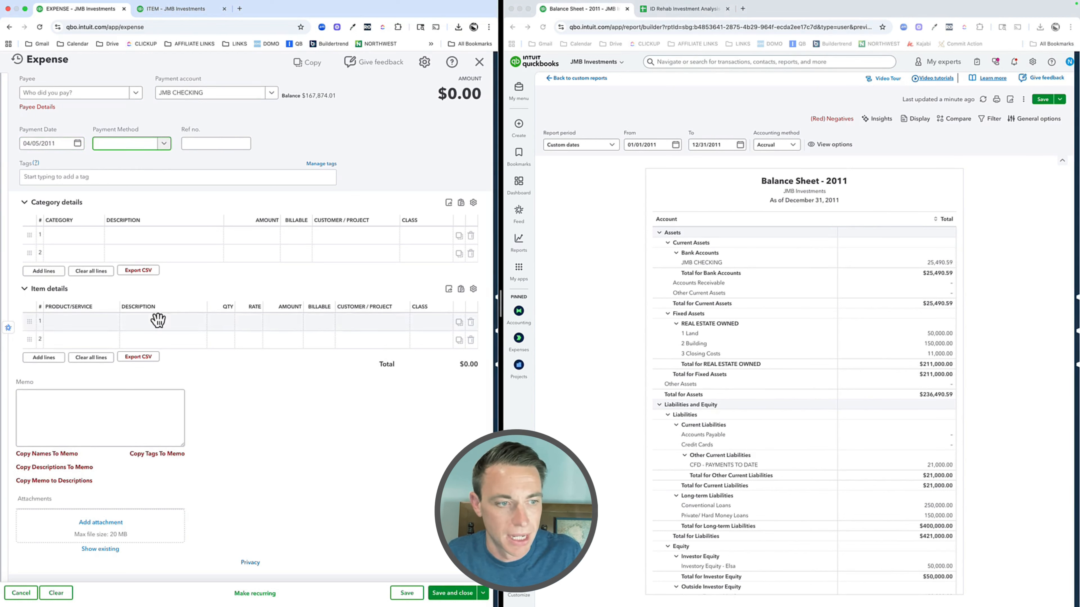
Step: Add the Stage 5 - Interior:5C. Kitchen item to the expense's first item line with a rate of 15,000
{"action": "left_click", "coordinate": [81, 327]}
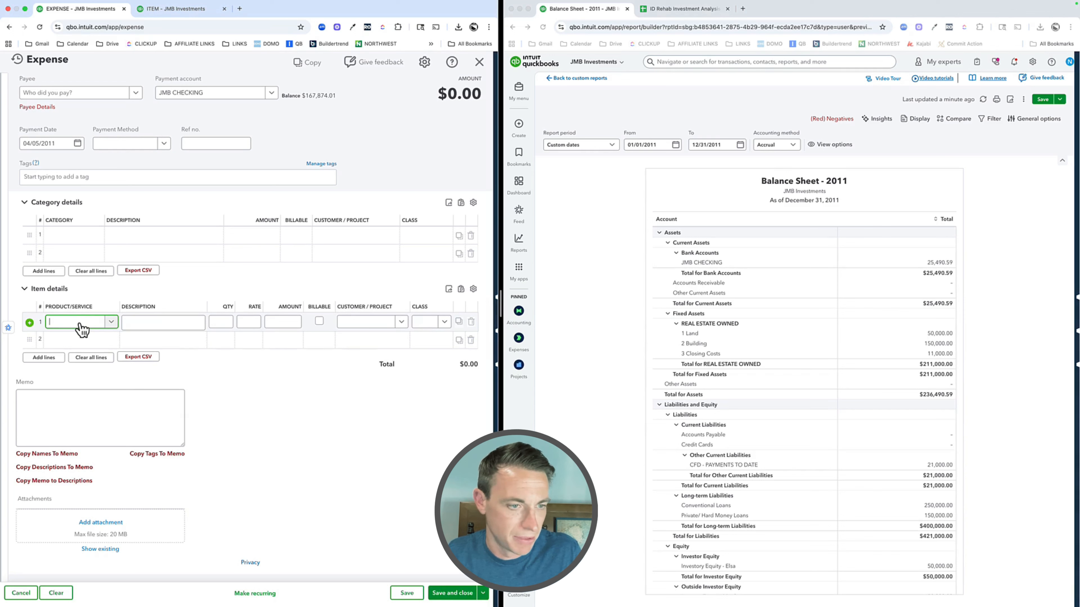
{"action": "type", "text": "kti"}
{"action": "key", "text": "BackSpace"}
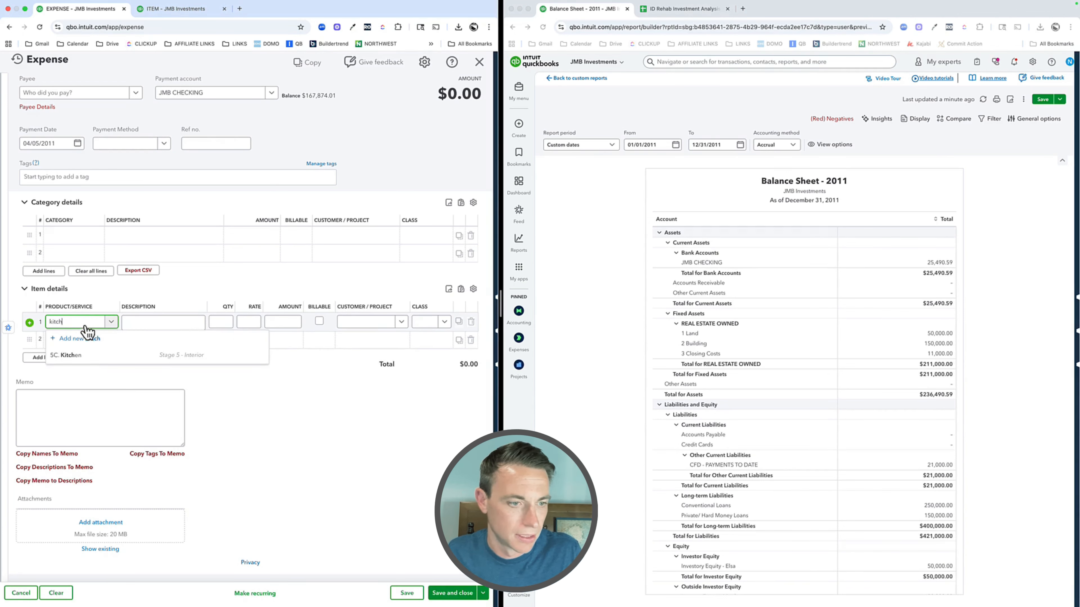
{"action": "left_click", "coordinate": [108, 360]}
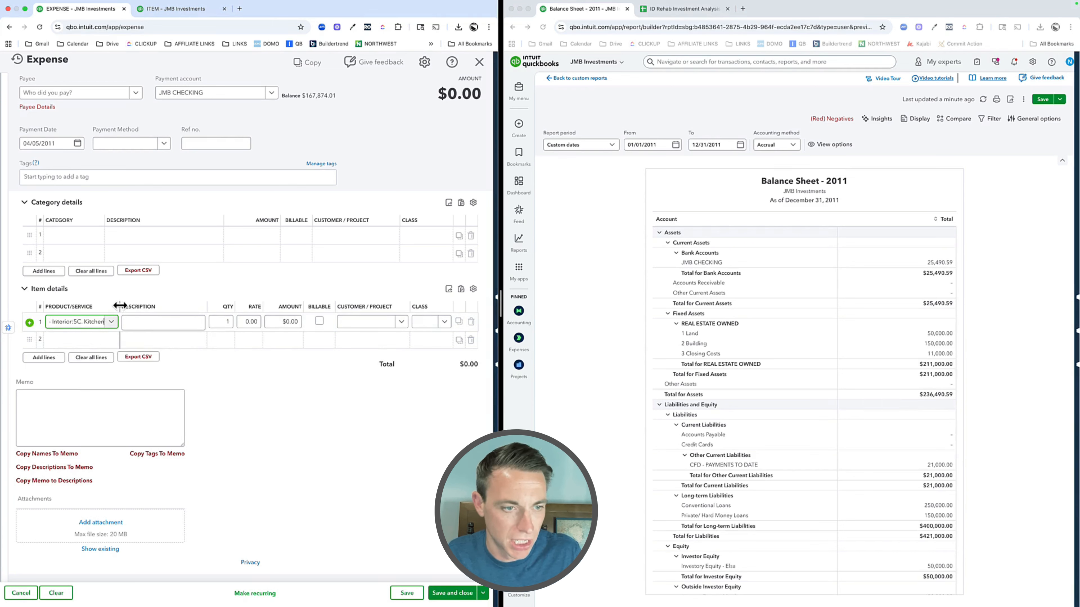
{"action": "left_click_drag", "start_coordinate": [120, 307], "coordinate": [168, 306]}
{"action": "left_click", "coordinate": [277, 323]}
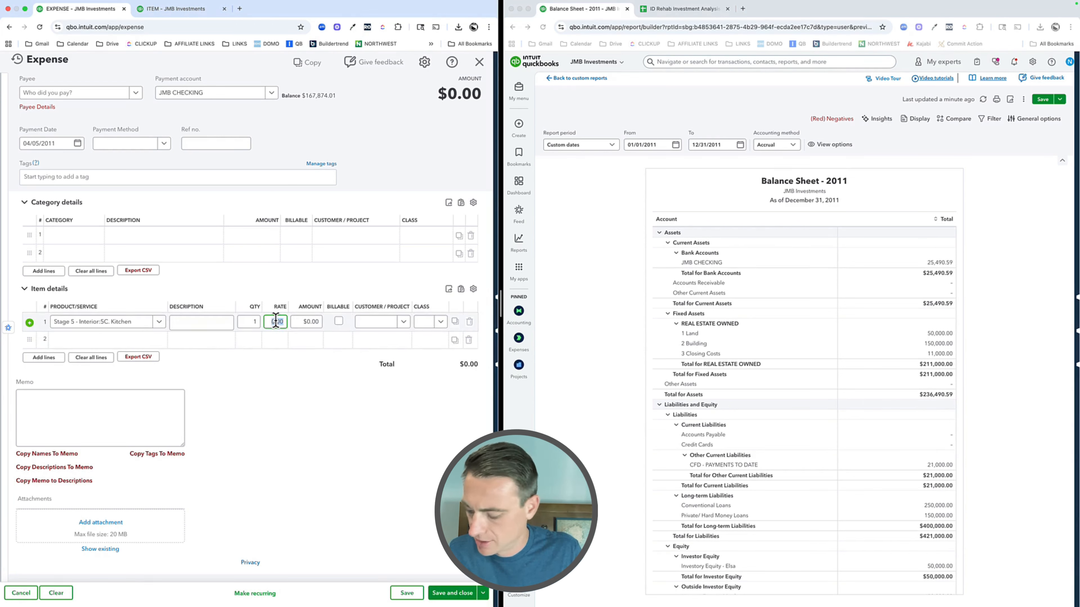
{"action": "key", "text": "Tab"}
Step: Assign the kitchen line to project 456 MAPLE - RENOVATION and class 456 Maple, and save and close the expense
{"action": "left_click", "coordinate": [372, 326]}
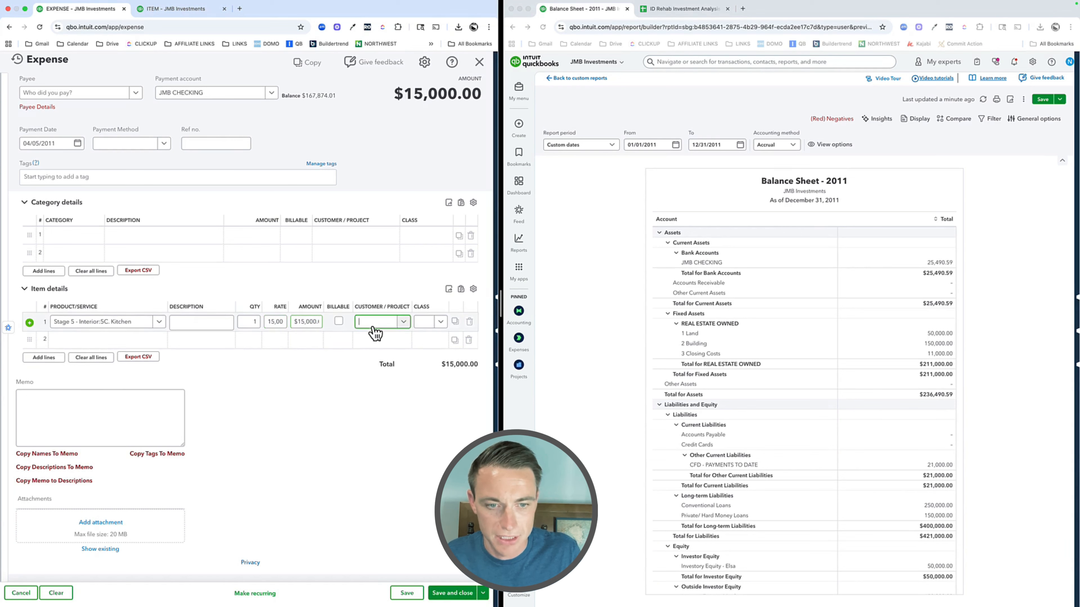
{"action": "type", "text": "456"}
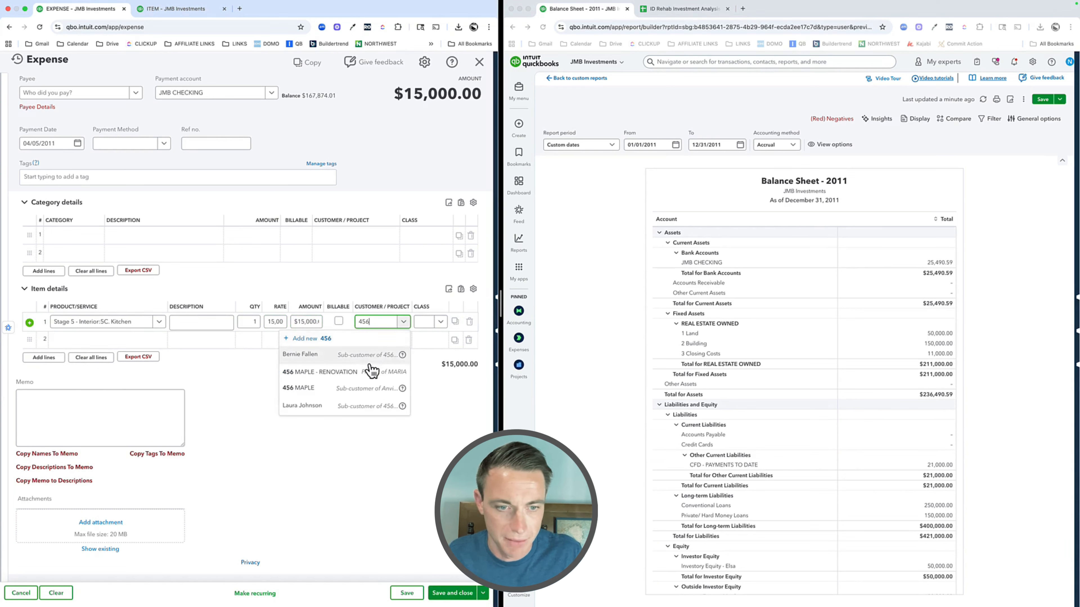
{"action": "left_click", "coordinate": [350, 373]}
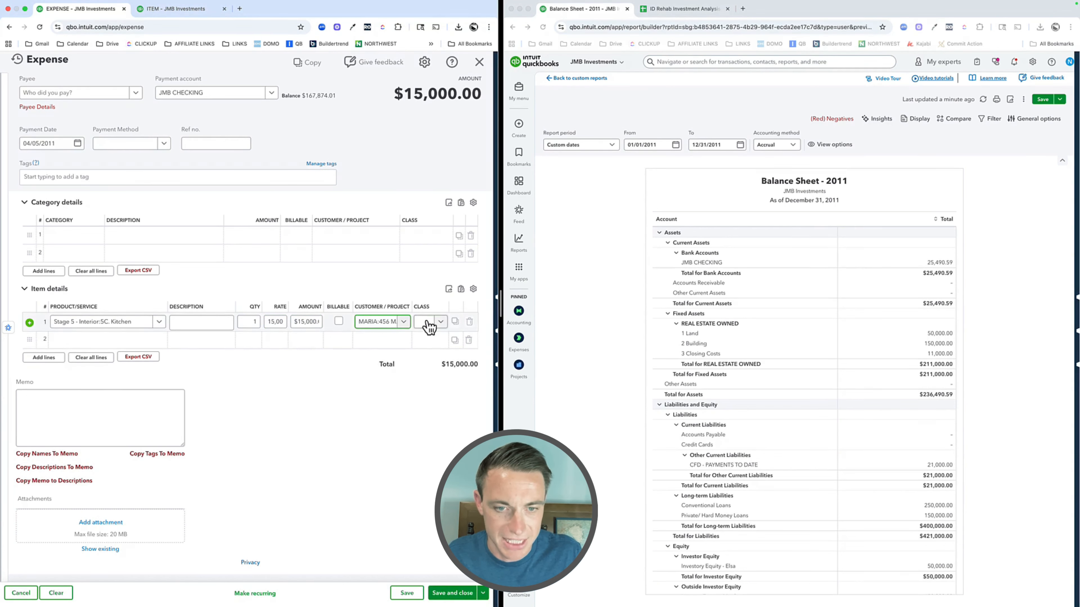
{"action": "left_click", "coordinate": [428, 323]}
{"action": "type", "text": "456"}
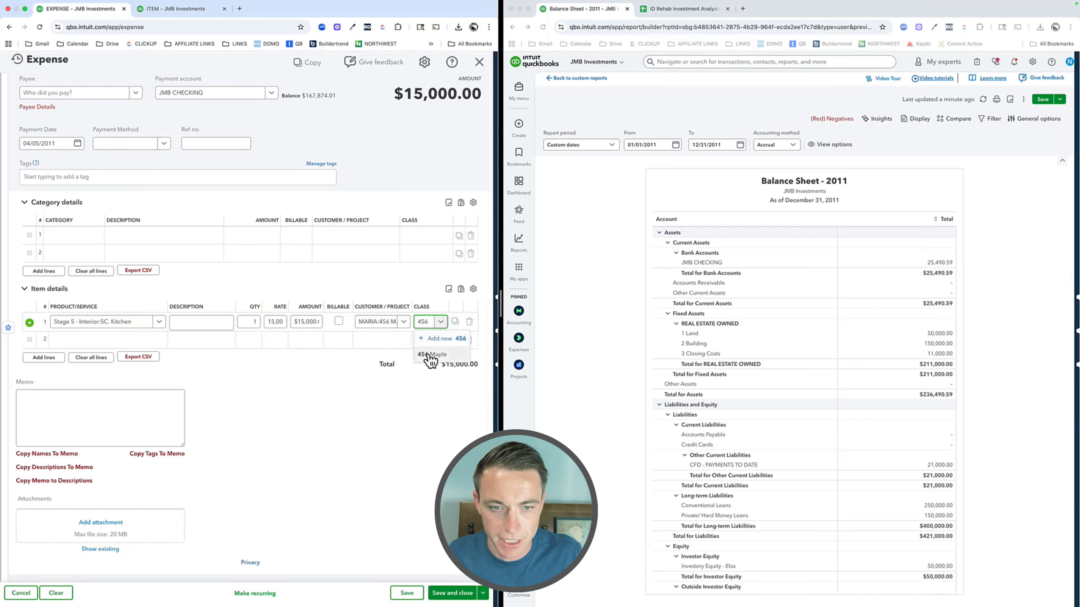
{"action": "left_click", "coordinate": [427, 354]}
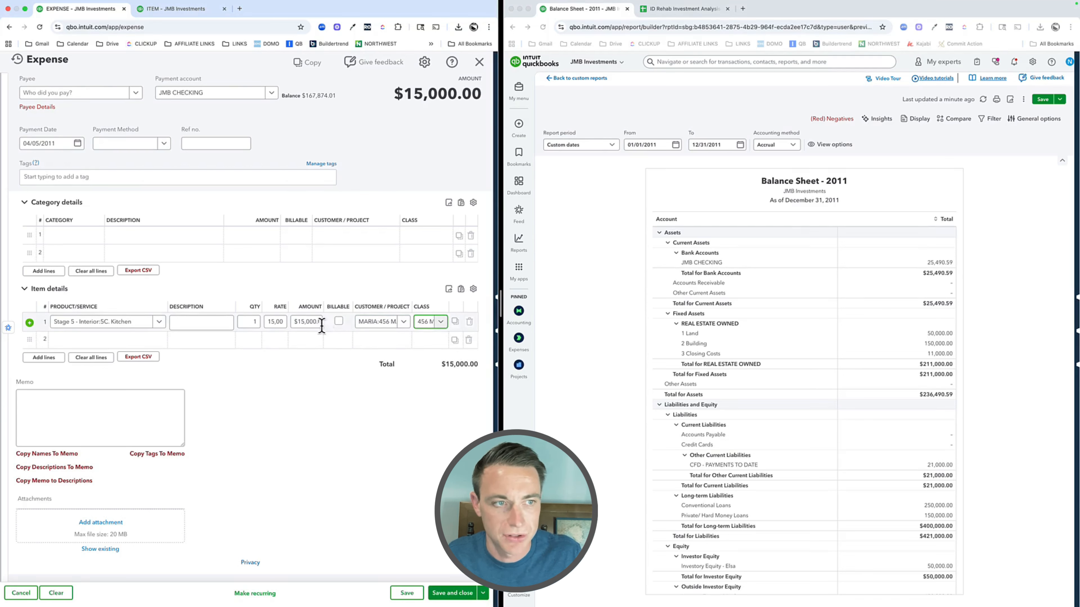
{"action": "left_click", "coordinate": [296, 419]}
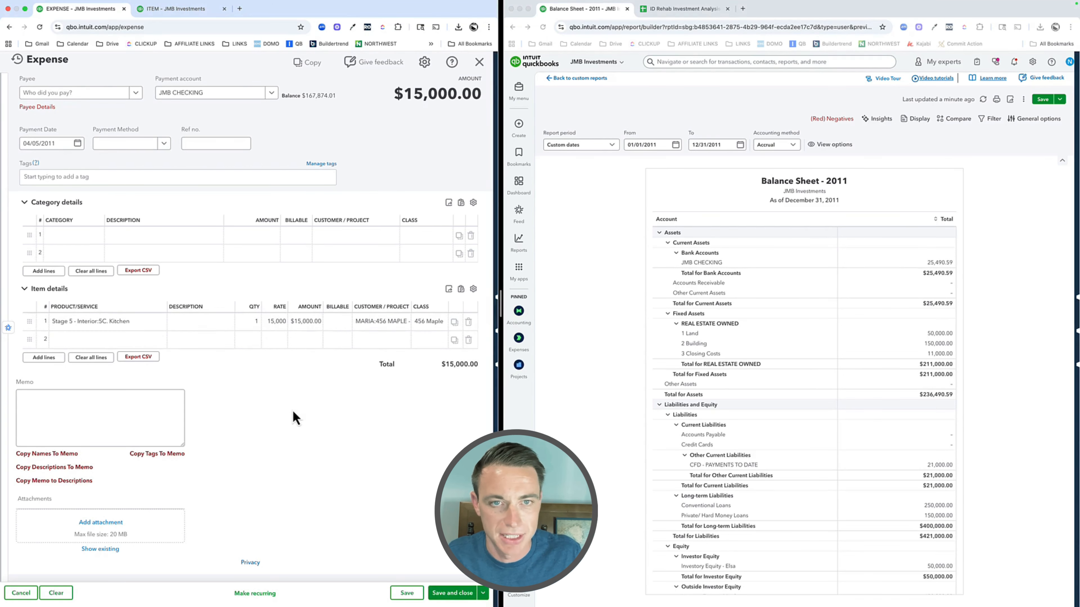
{"action": "left_click", "coordinate": [466, 595]}
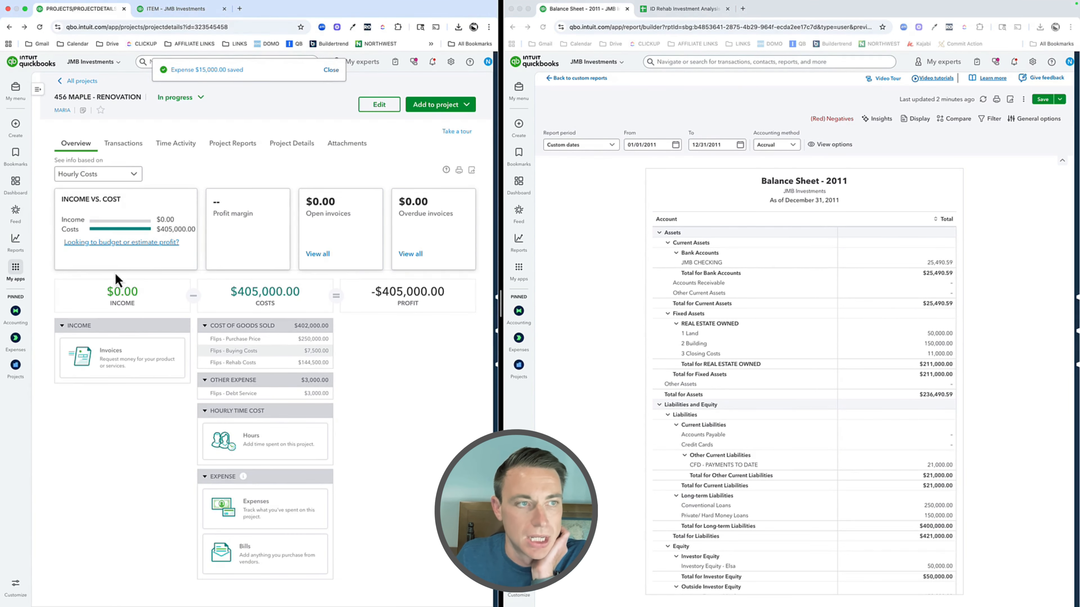
Step: Refresh the project overview and review the transactions behind Flips - Rehab Costs in a widened window, returning to the overview
{"action": "left_click", "coordinate": [36, 29]}
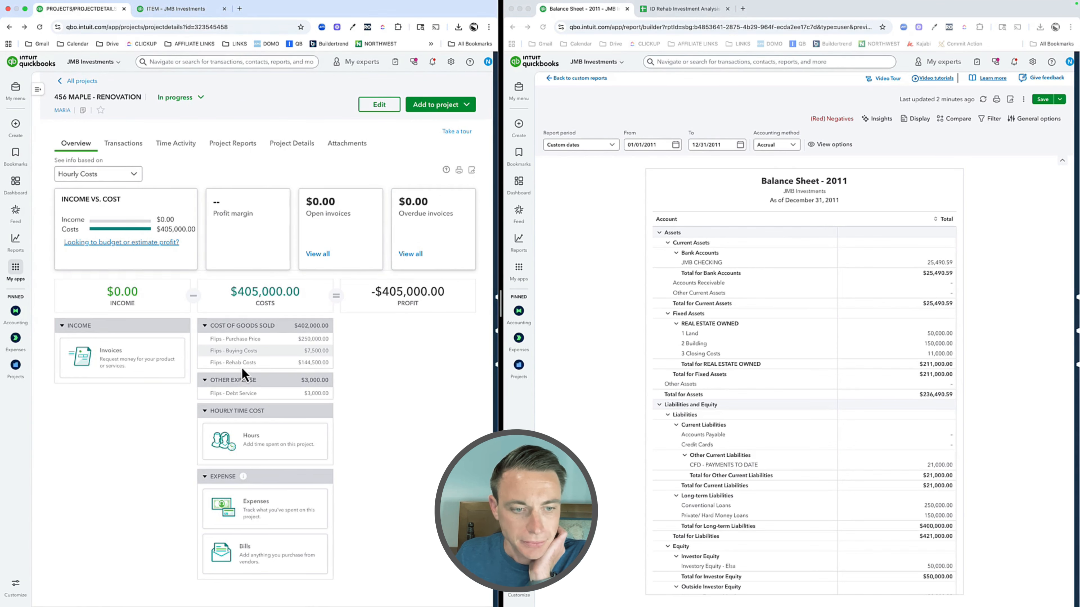
{"action": "left_click", "coordinate": [243, 364]}
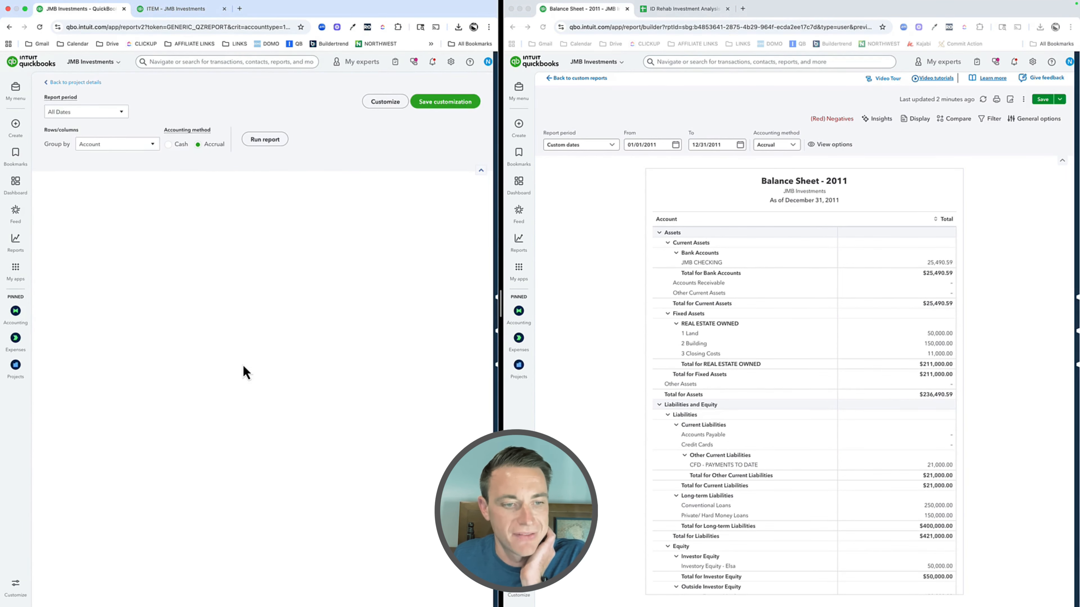
{"action": "left_click_drag", "start_coordinate": [500, 303], "coordinate": [693, 301]}
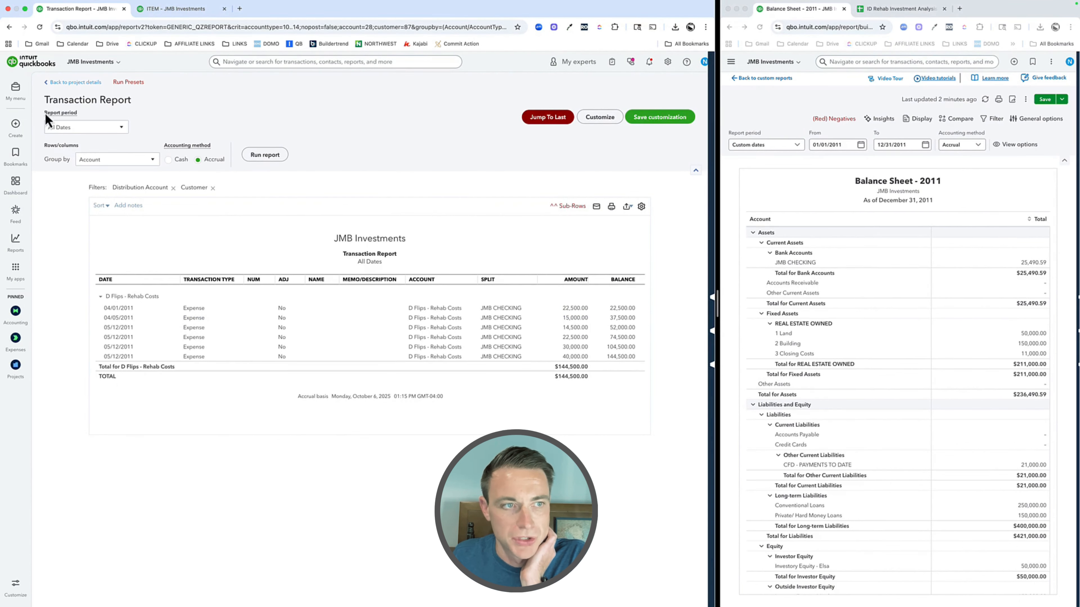
{"action": "left_click", "coordinate": [69, 83]}
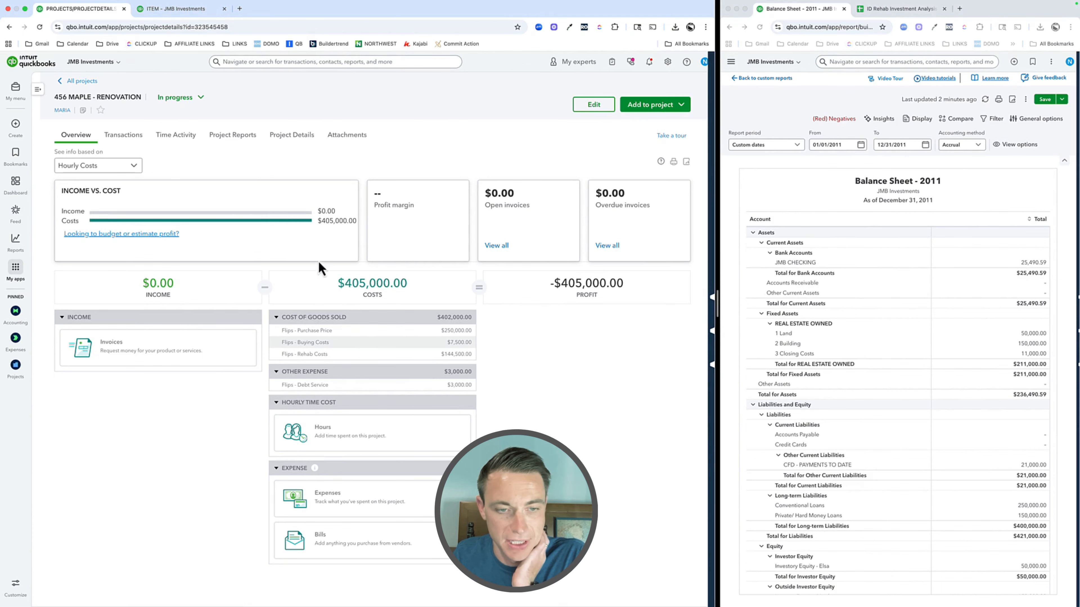
Step: Widen the balance sheet window, check the Balance Sheet - 2011 report filtered to class equals 456 Maple, and clear the filter
{"action": "left_click_drag", "start_coordinate": [717, 307], "coordinate": [549, 311]}
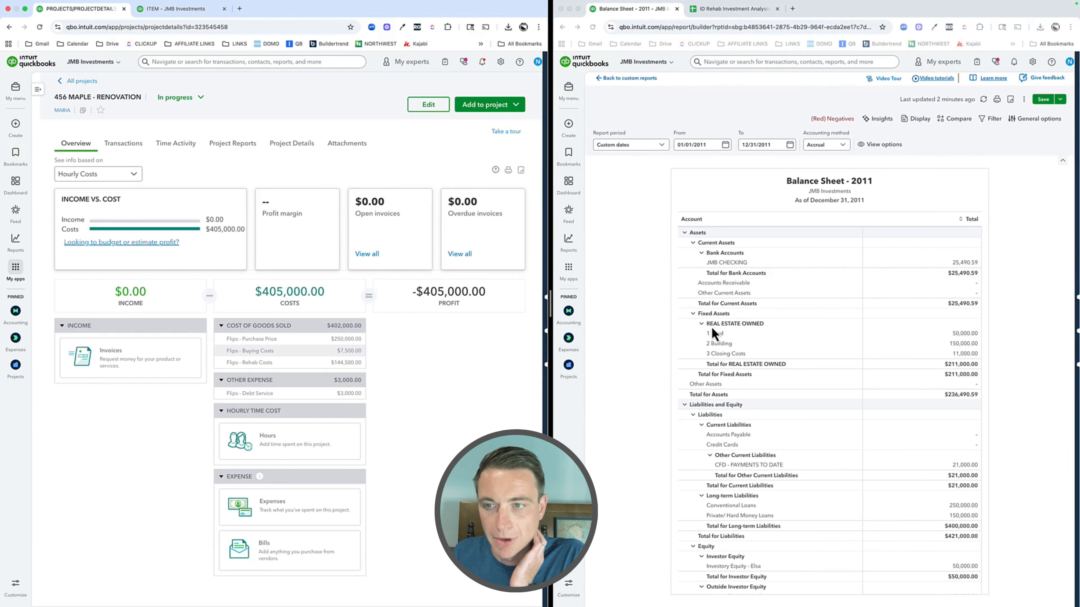
{"action": "left_click", "coordinate": [924, 131]}
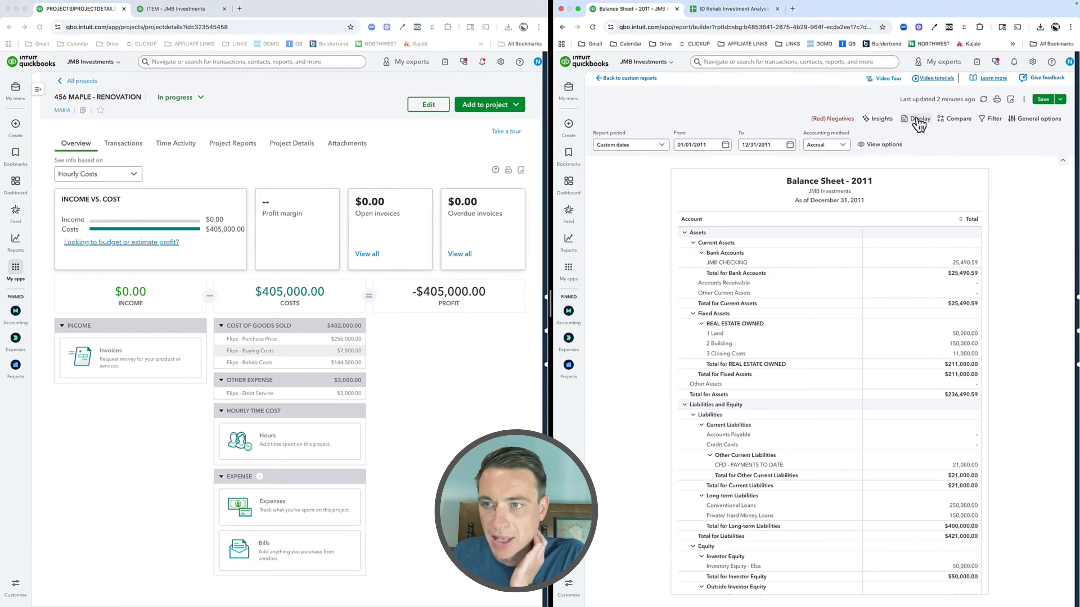
{"action": "left_click", "coordinate": [993, 123]}
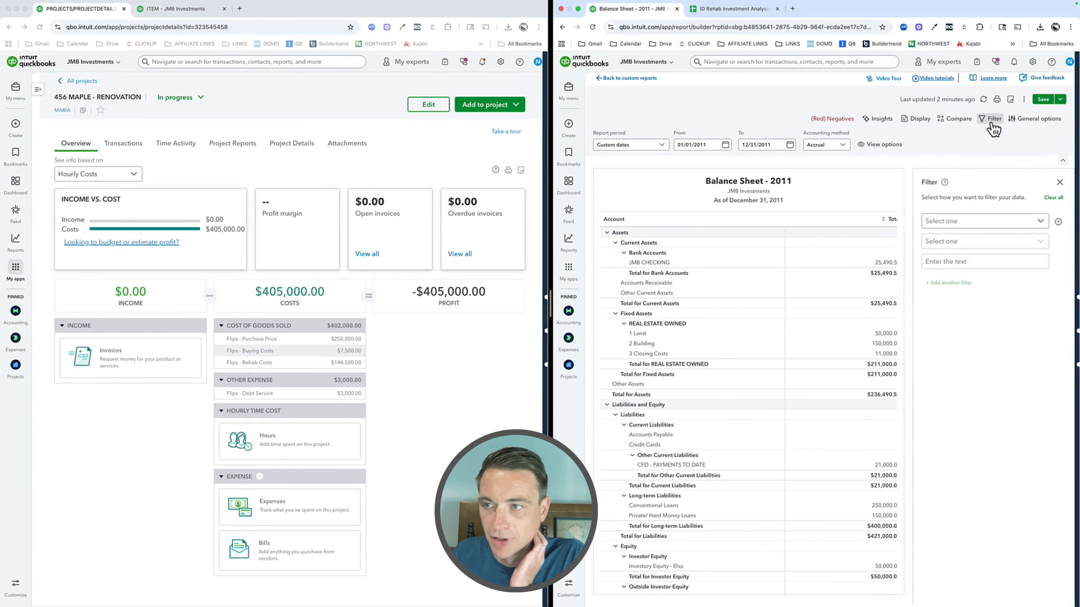
{"action": "left_click", "coordinate": [950, 226]}
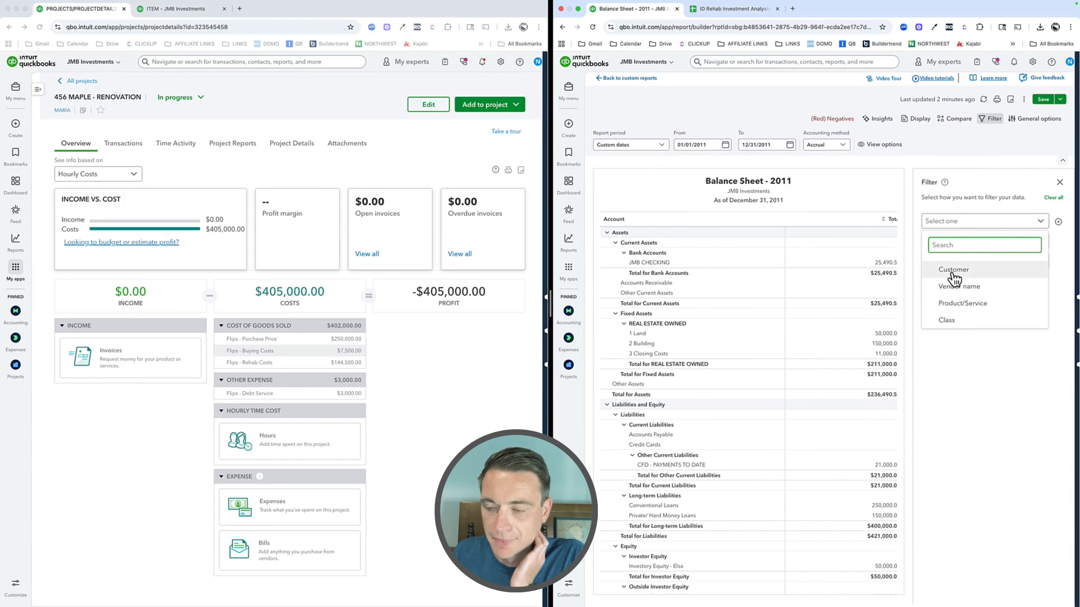
{"action": "left_click", "coordinate": [946, 320]}
{"action": "left_click", "coordinate": [948, 244]}
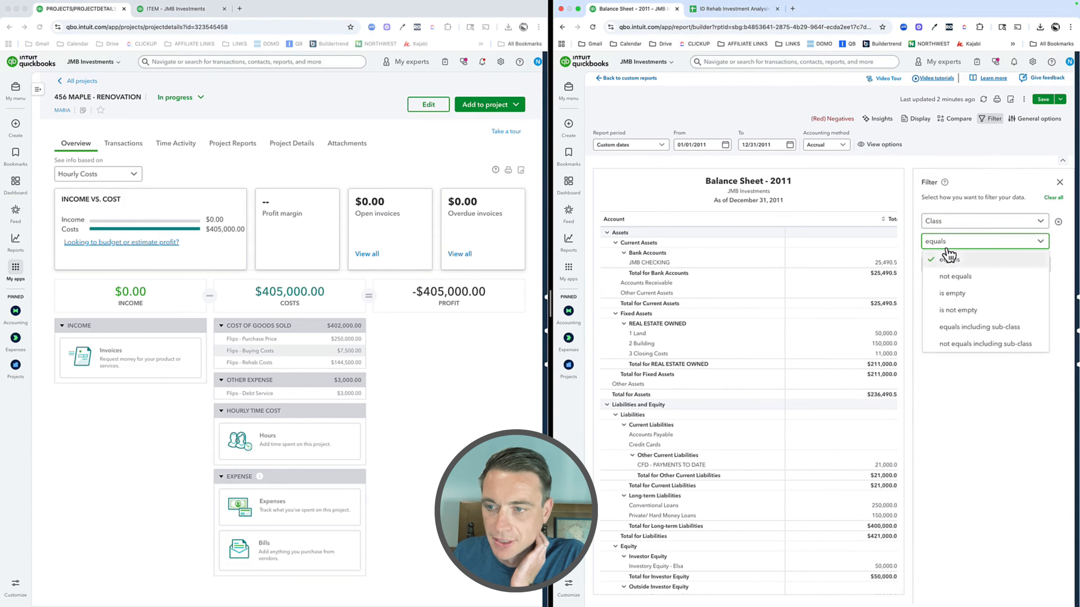
{"action": "left_click", "coordinate": [949, 257]}
{"action": "left_click", "coordinate": [946, 266]}
{"action": "scroll", "coordinate": [962, 375], "scroll_direction": "down", "scroll_amount": 2}
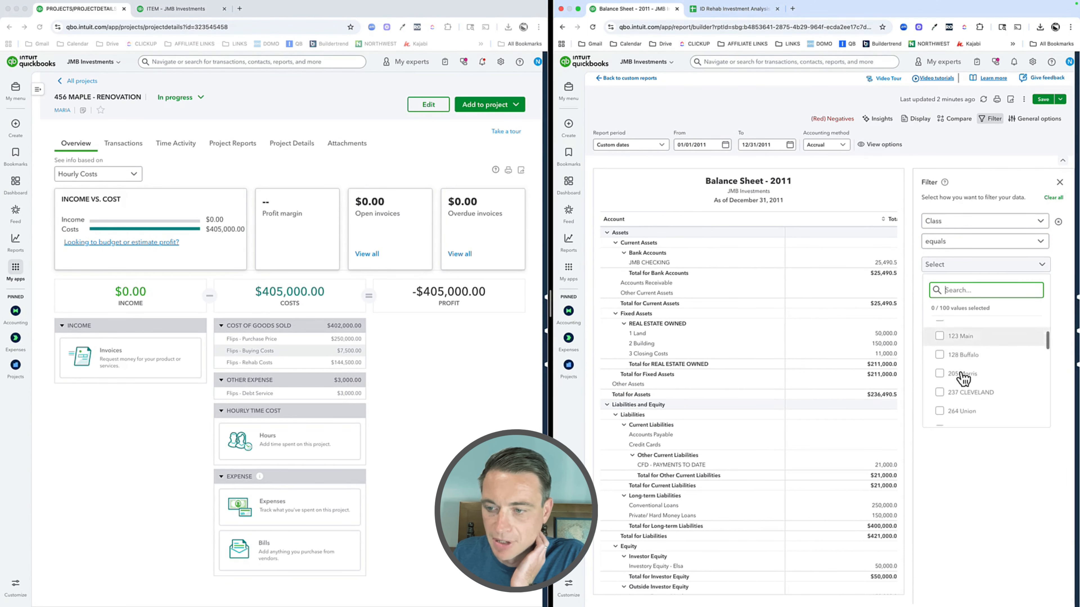
{"action": "scroll", "coordinate": [963, 375], "scroll_direction": "down", "scroll_amount": 5}
{"action": "left_click", "coordinate": [964, 409]}
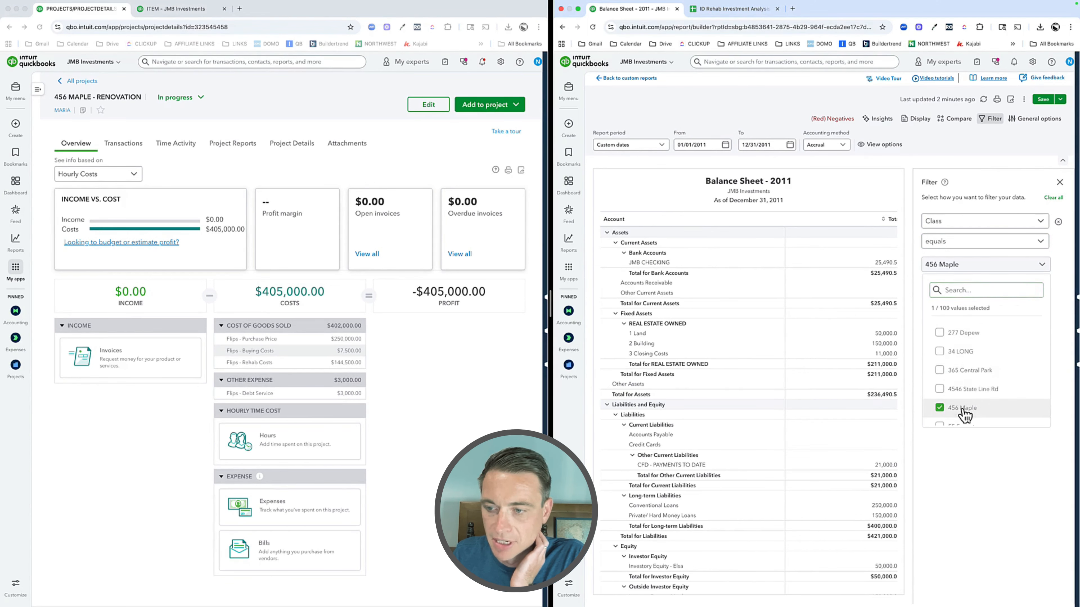
{"action": "left_click", "coordinate": [1004, 493]}
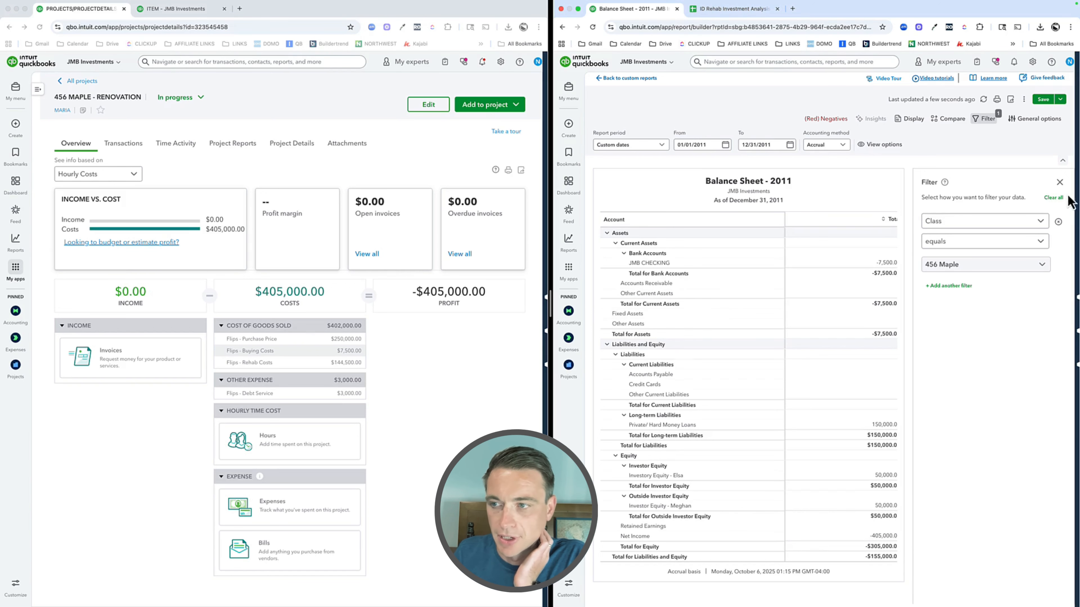
{"action": "left_click", "coordinate": [1055, 197]}
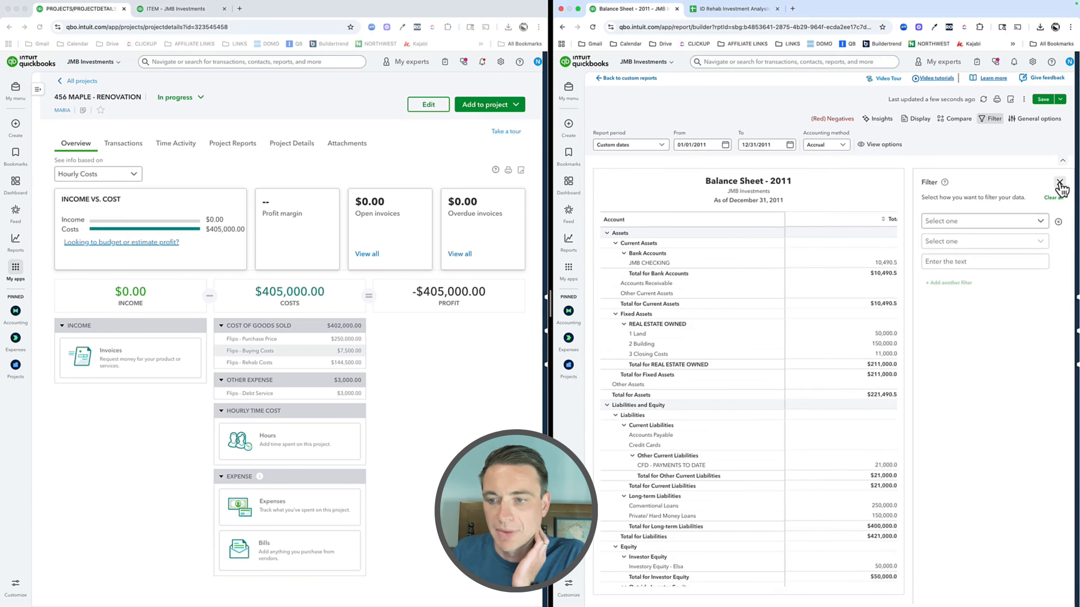
{"action": "left_click", "coordinate": [1059, 183]}
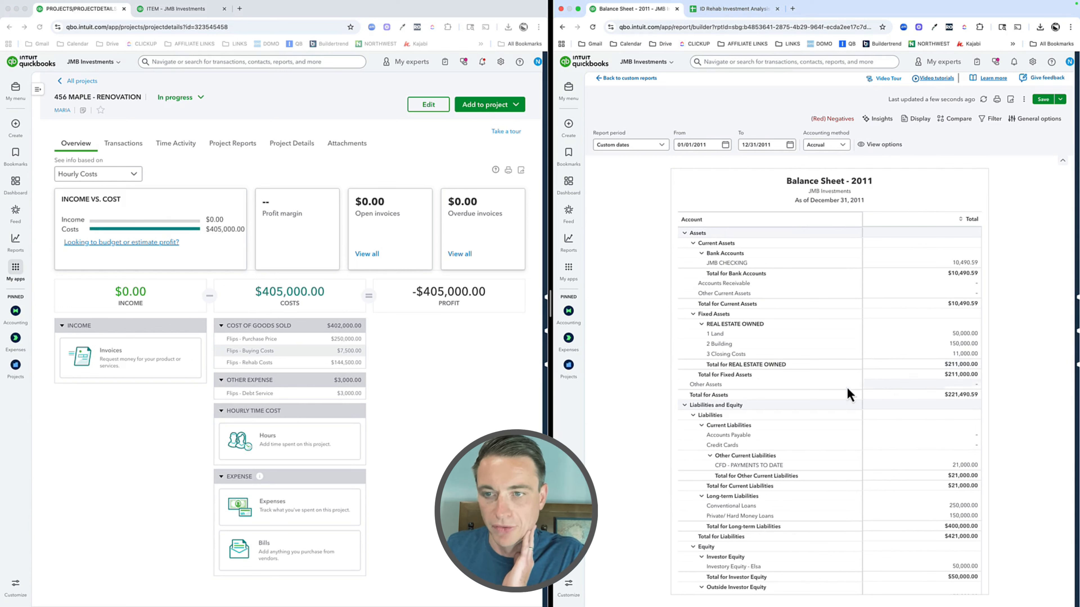
Step: Open the transaction report behind the project's Cost of Goods Sold and widen its window slightly
{"action": "left_click", "coordinate": [388, 367]}
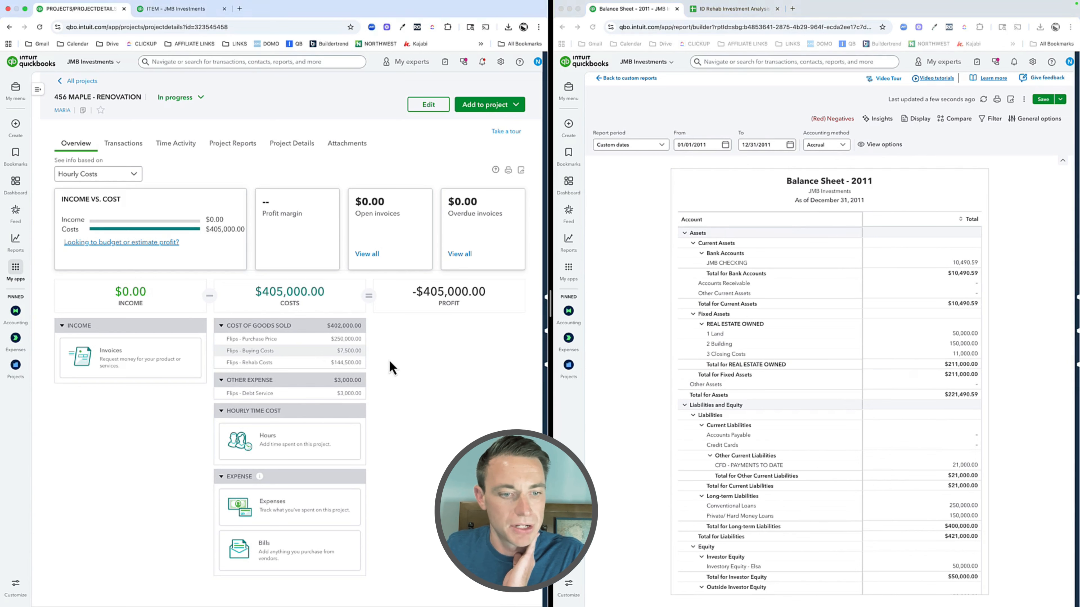
{"action": "left_click", "coordinate": [343, 327]}
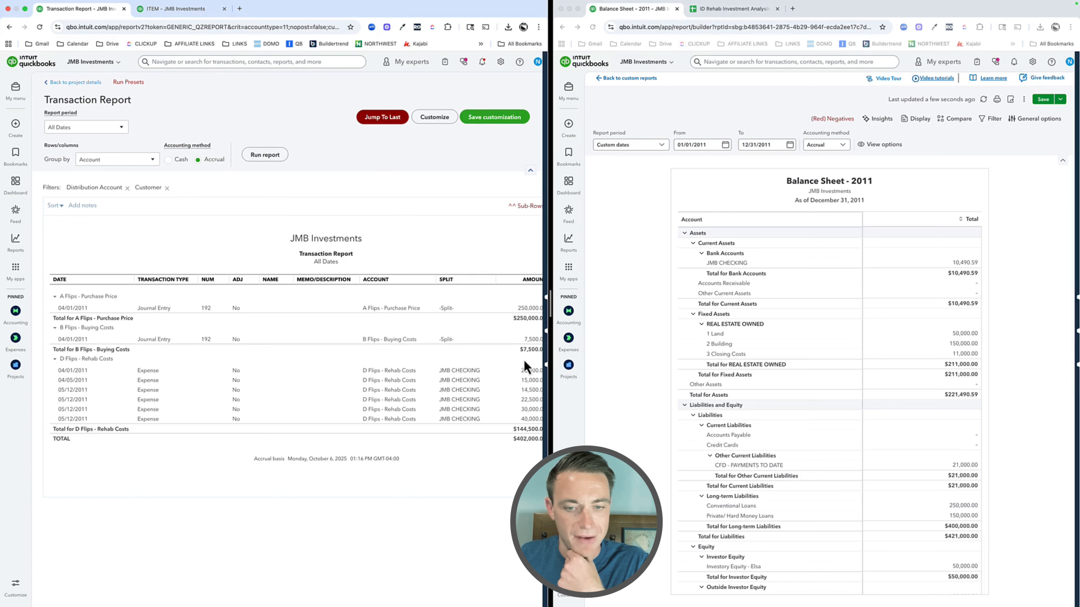
{"action": "left_click_drag", "start_coordinate": [549, 307], "coordinate": [577, 306]}
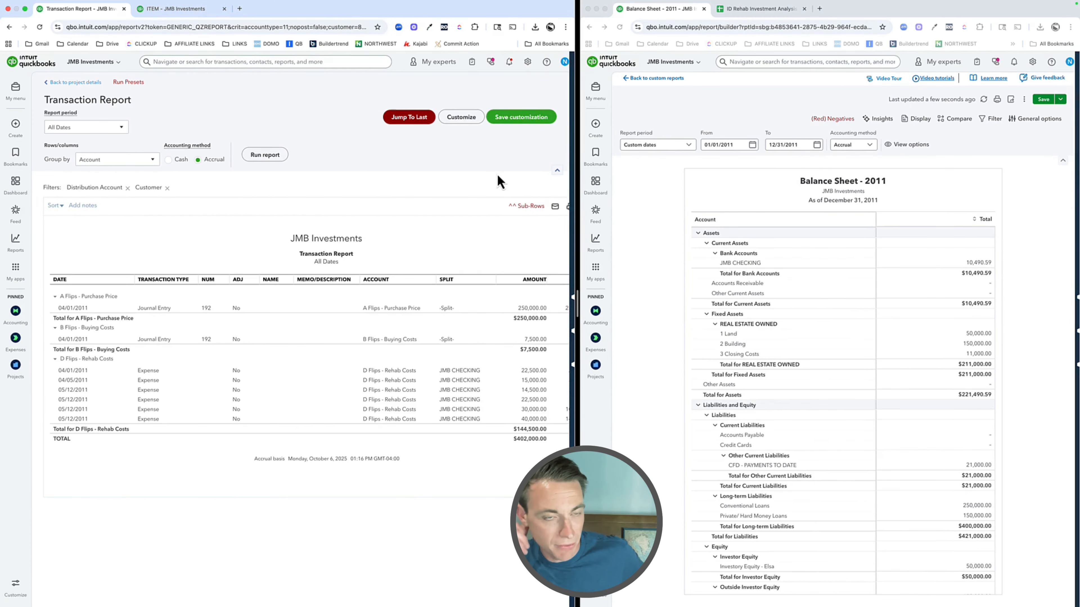
Step: Run the transaction report for a custom period from 04/01/2011 to 04/30/2011
{"action": "left_click", "coordinate": [81, 127]}
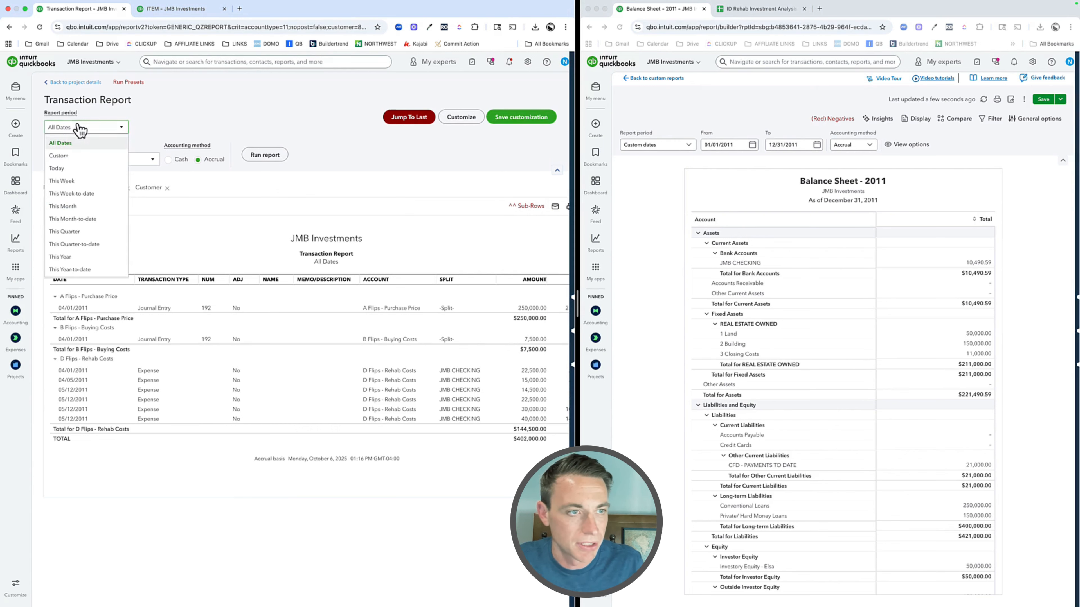
{"action": "left_click", "coordinate": [76, 158]}
{"action": "left_click", "coordinate": [144, 127]}
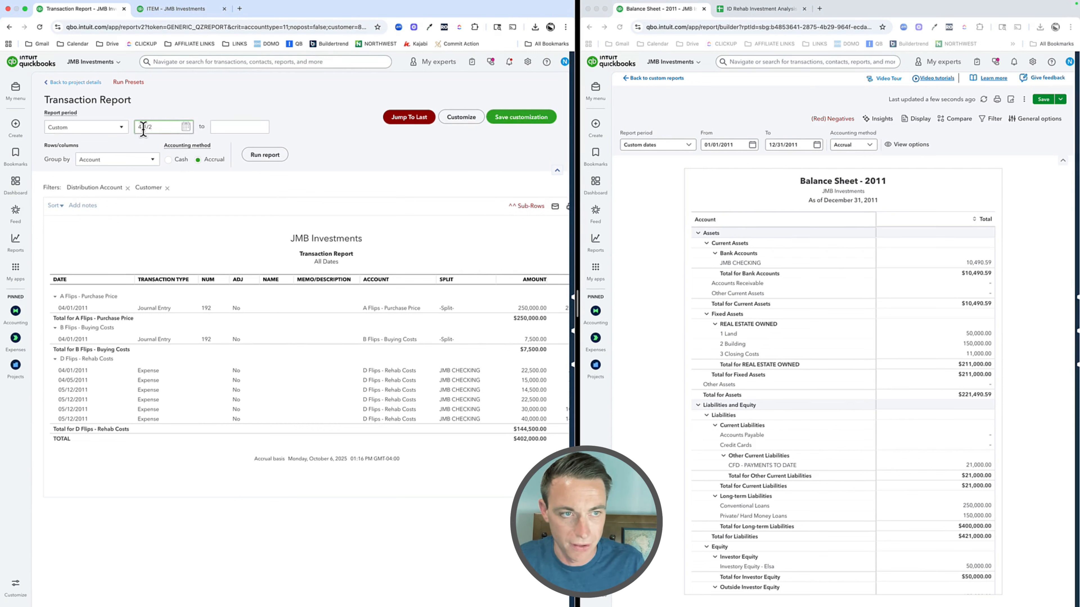
{"action": "key", "text": "Tab"}
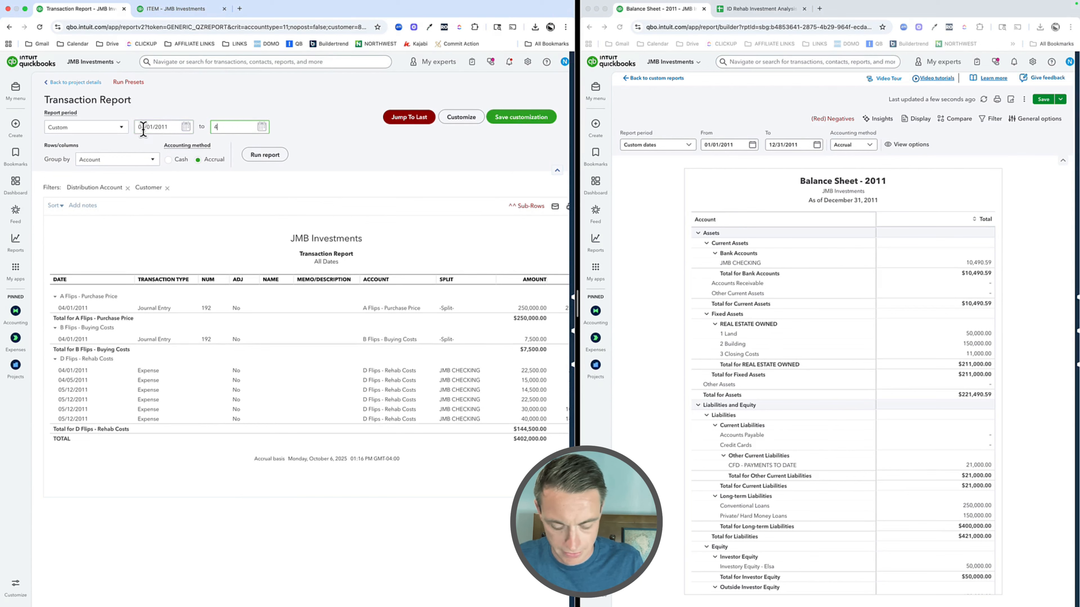
{"action": "type", "text": "4/30/2011"}
{"action": "left_click", "coordinate": [265, 155]}
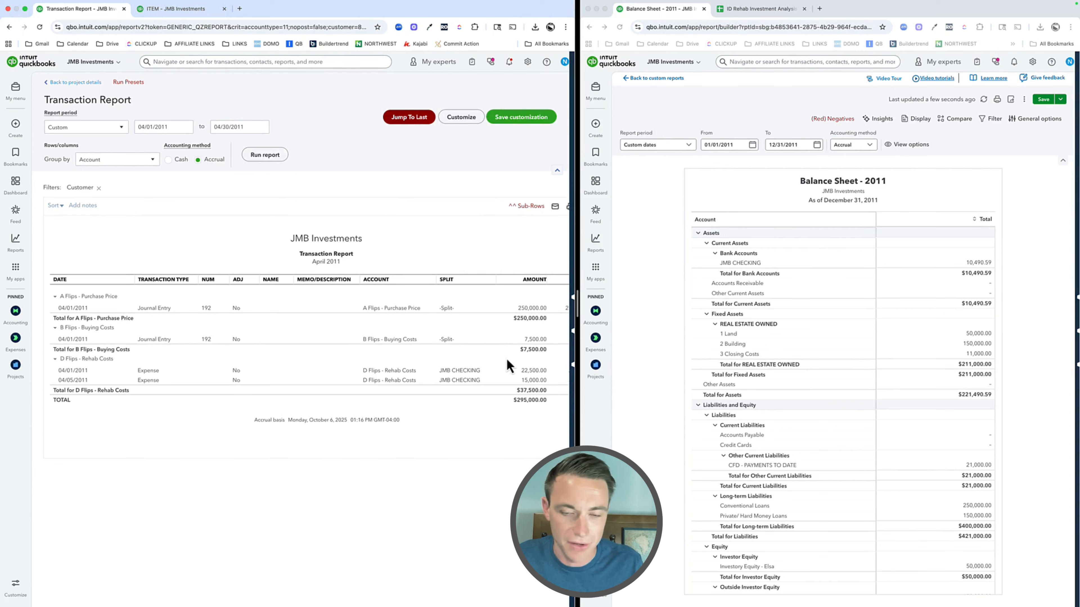
Step: In the balance sheet's browser window, start a new journal entry dated 04/30/2011 and begin its first account line
{"action": "left_click", "coordinate": [595, 126]}
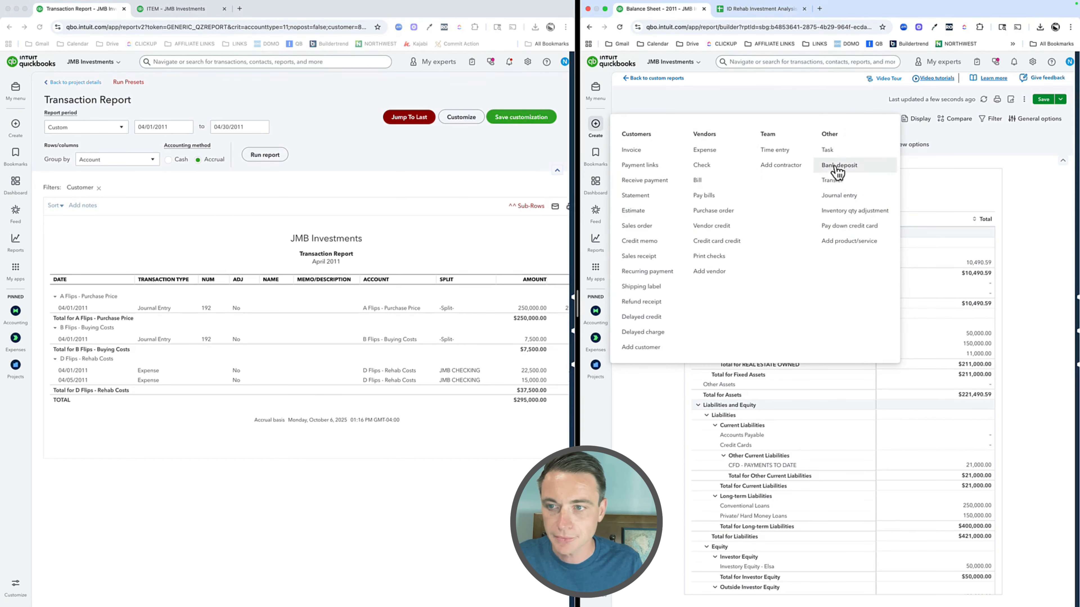
{"action": "left_click", "coordinate": [838, 195]}
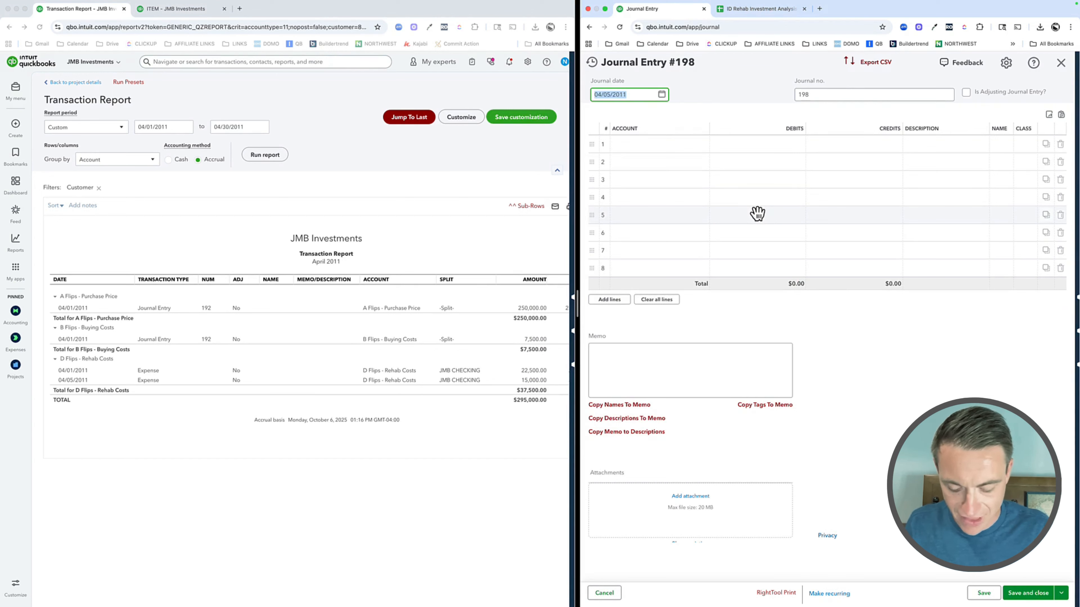
{"action": "type", "text": "4/30/2011"}
{"action": "key", "text": "Tab"}
{"action": "key", "text": "Tab"}
{"action": "key", "text": "Tab"}
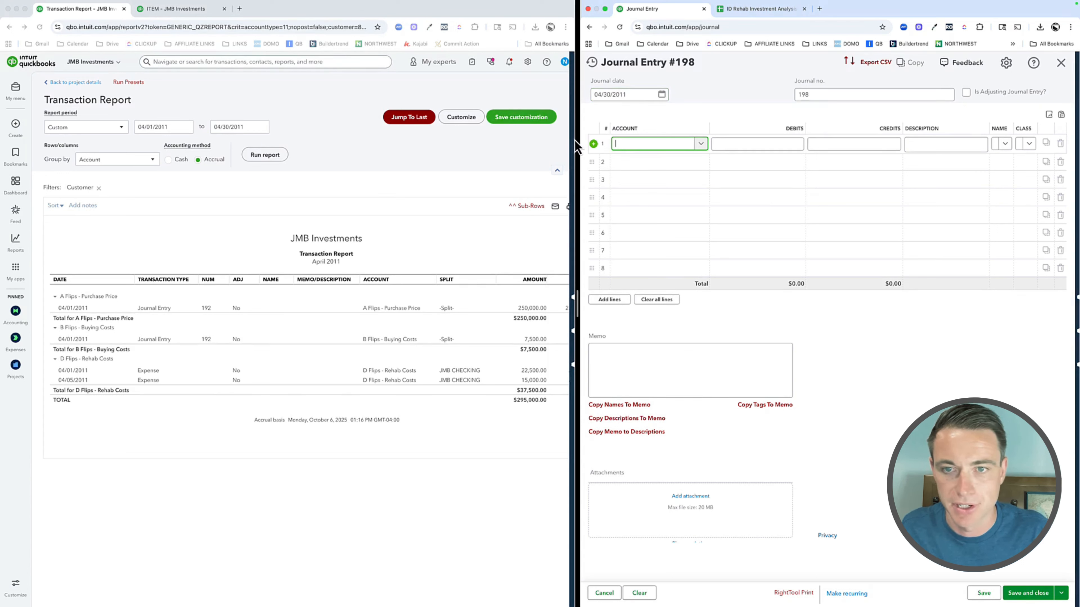
Step: Assign the accounts A Flips - Purchase Price, B Flips - Buying Costs and D Flips - Rehab Costs to journal lines 1 to 3
{"action": "type", "text": "ps - Pu"}
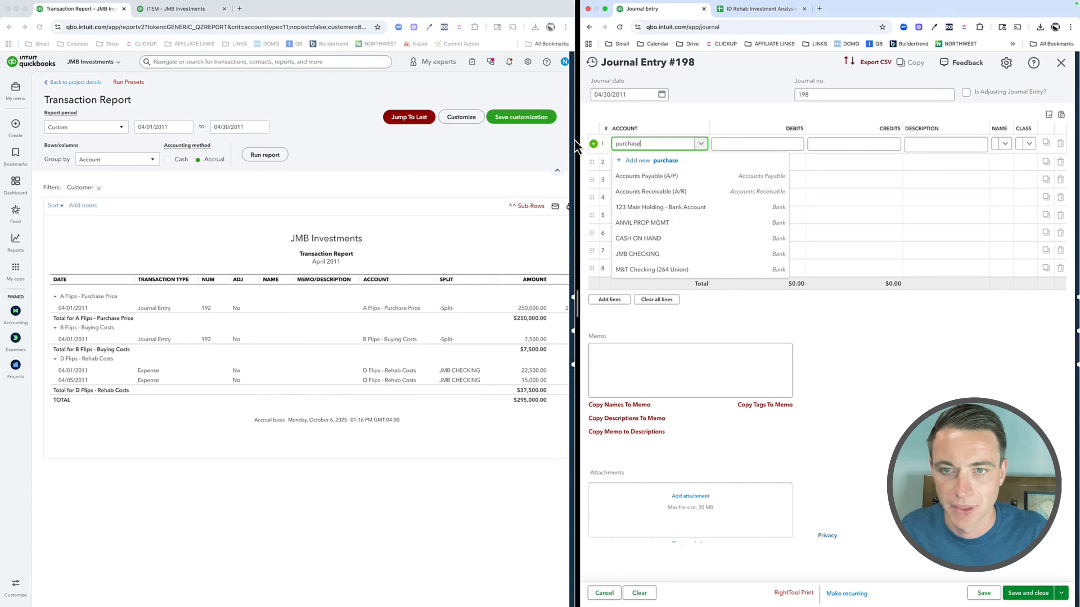
{"action": "type", "text": "rchase"}
{"action": "left_click", "coordinate": [687, 192]}
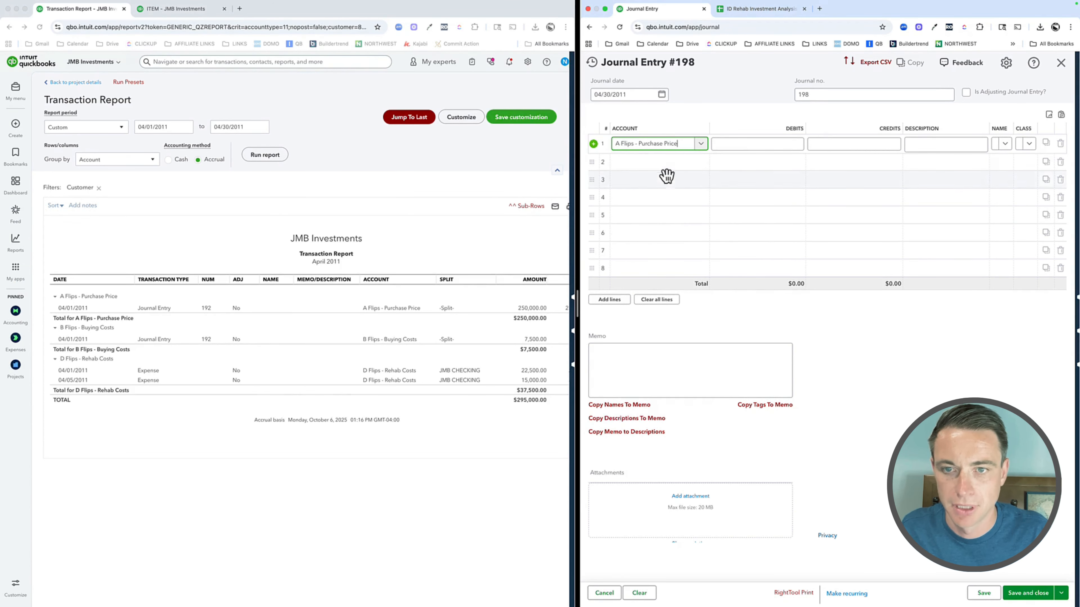
{"action": "left_click", "coordinate": [663, 167]}
{"action": "type", "text": "buying"}
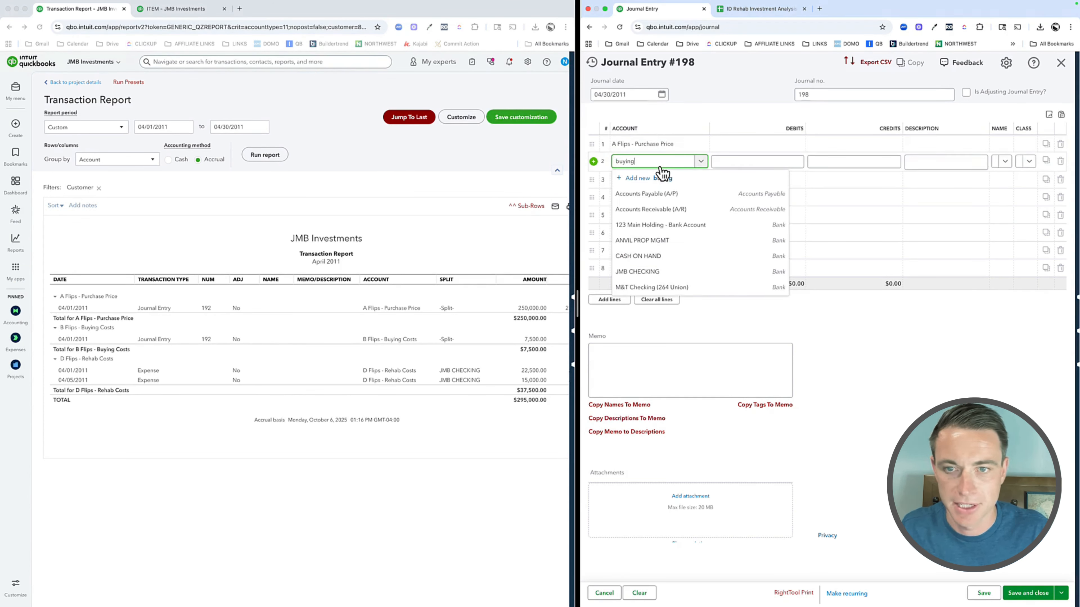
{"action": "left_click", "coordinate": [663, 195]}
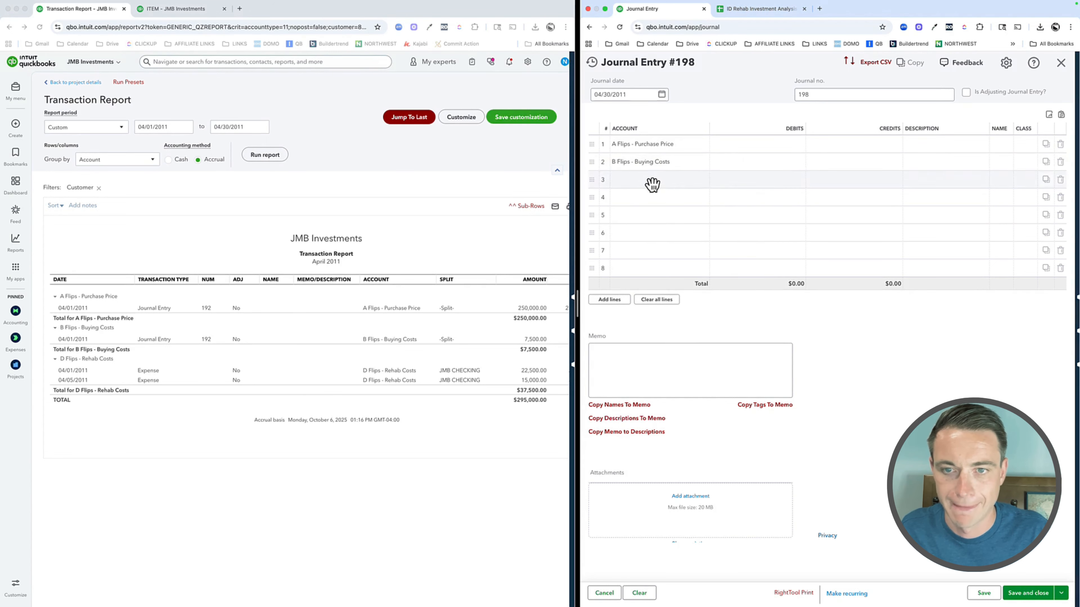
{"action": "left_click", "coordinate": [651, 184]}
{"action": "type", "text": "rehab"}
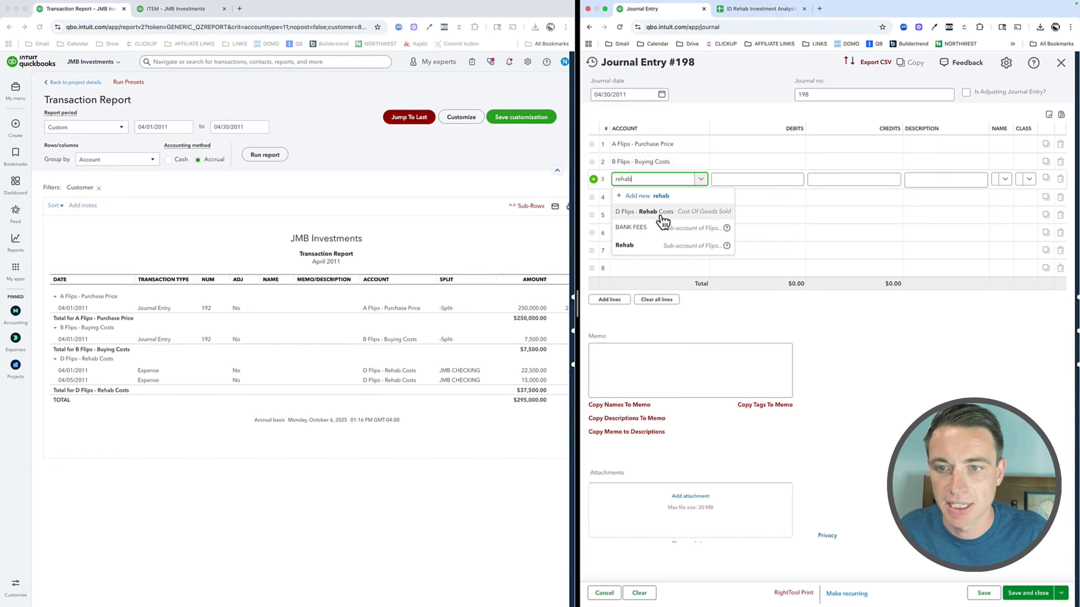
{"action": "left_click", "coordinate": [662, 216]}
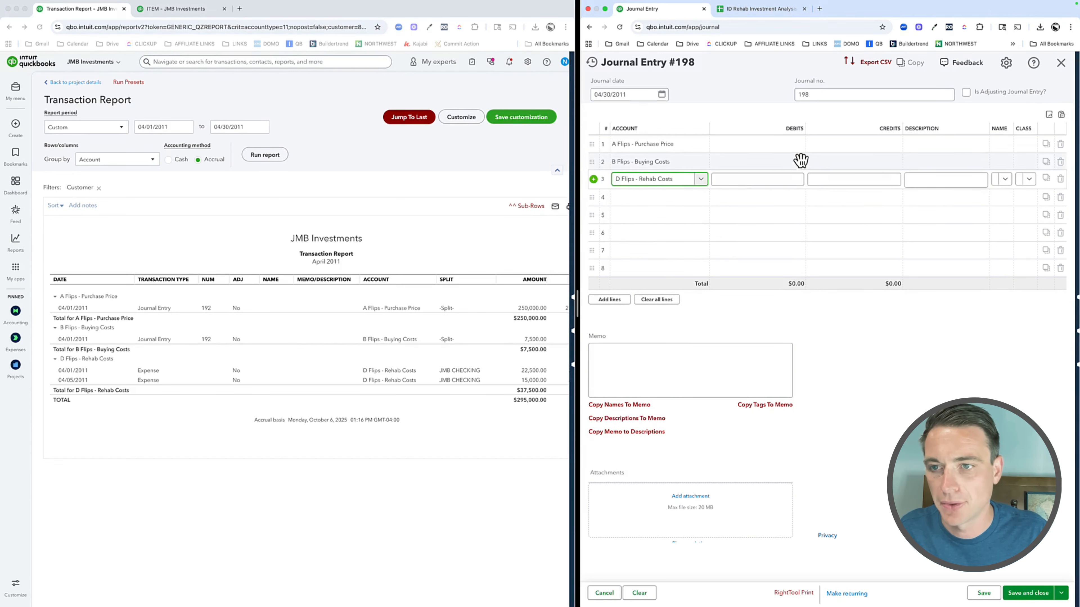
Step: Enter credits of 250,000 for purchase price, 7,500 for buying costs and 37,500 for rehab costs
{"action": "left_click", "coordinate": [848, 144]}
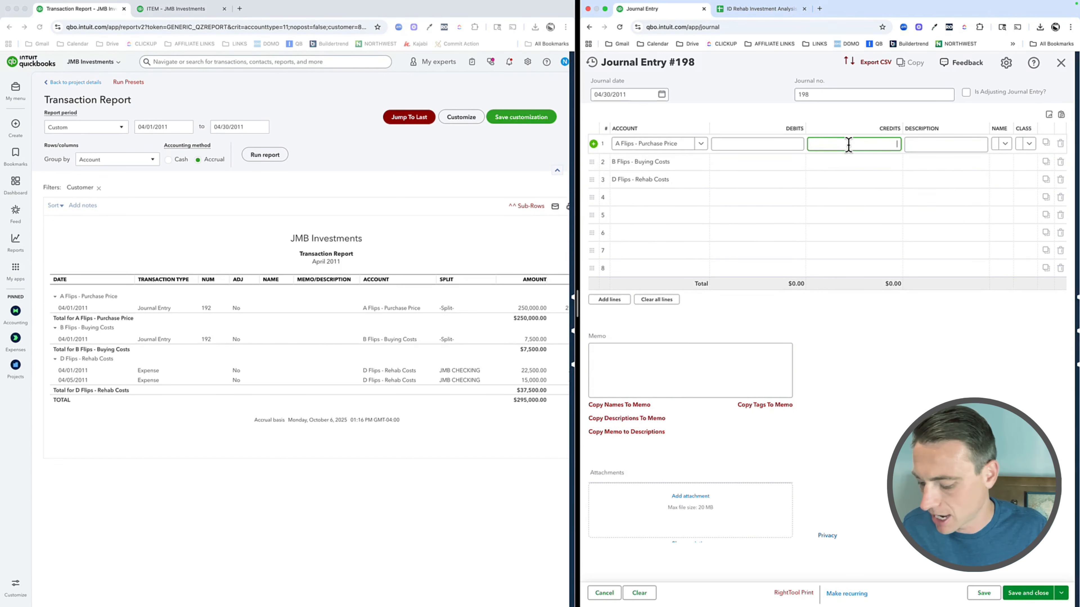
{"action": "type", "text": "250,000"}
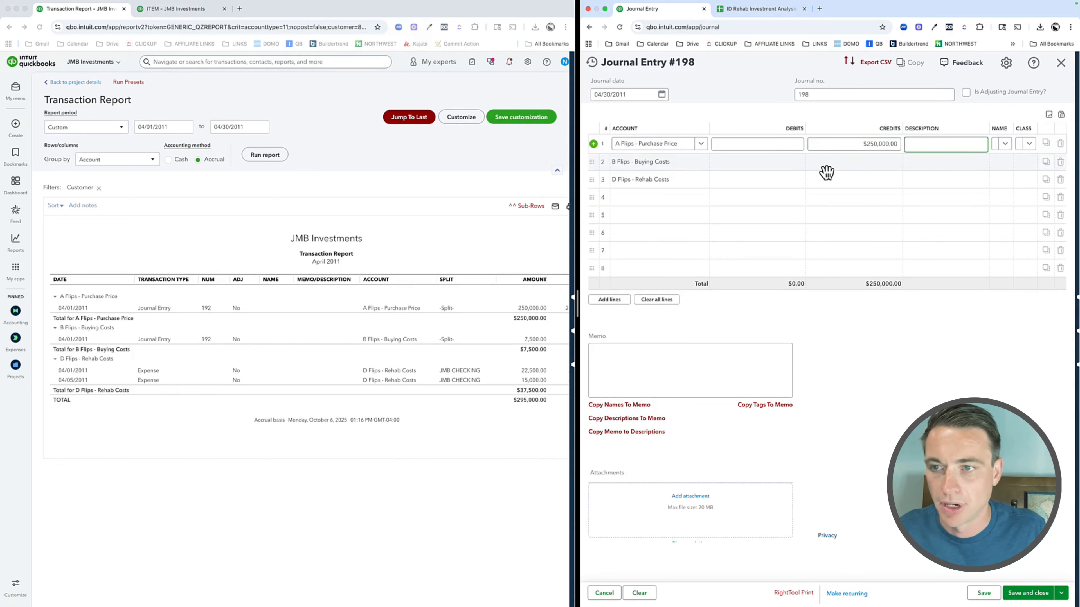
{"action": "left_click", "coordinate": [828, 162]}
{"action": "type", "text": "7,500"}
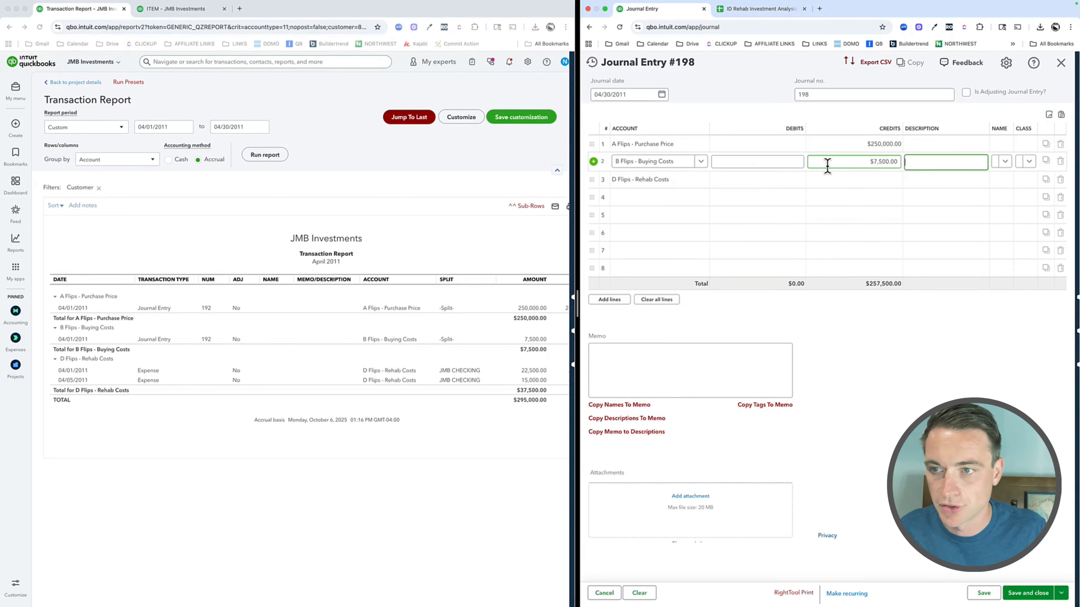
{"action": "left_click", "coordinate": [829, 183]}
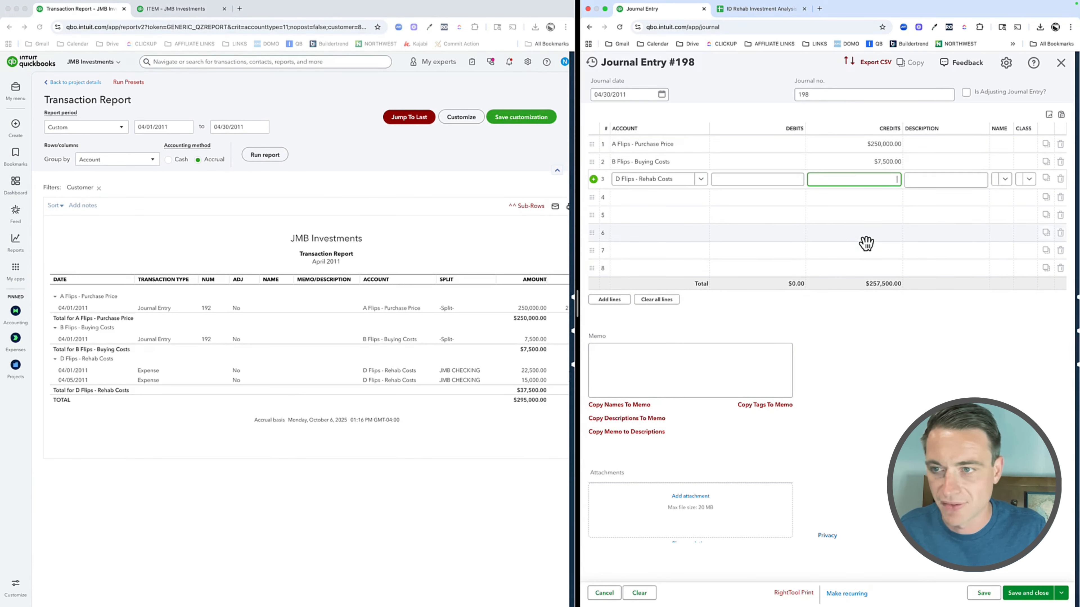
{"action": "type", "text": "37,500"}
{"action": "key", "text": "Tab"}
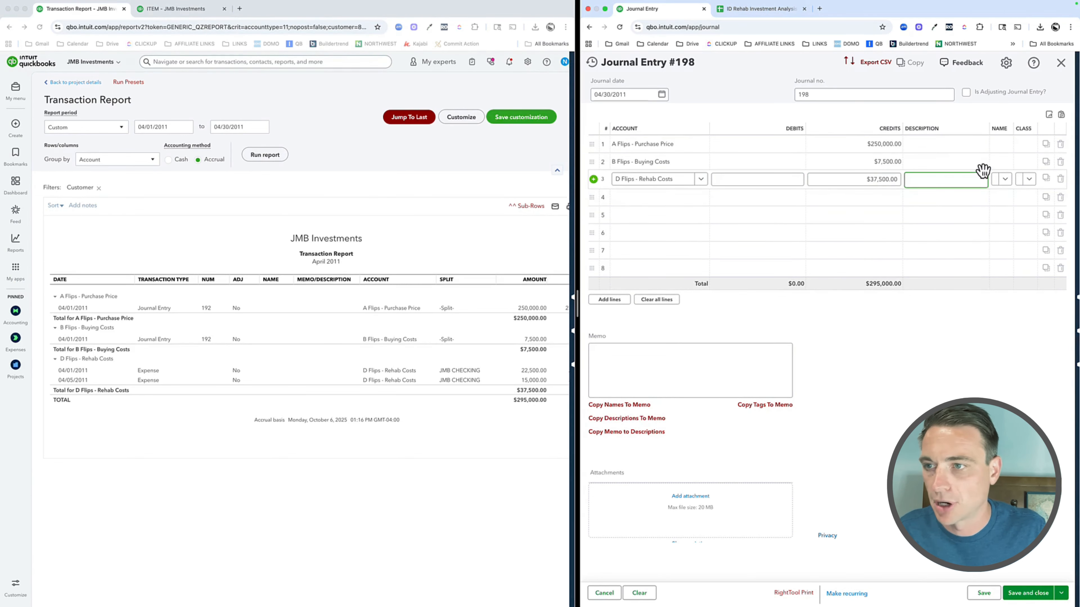
Step: Narrow the Description column to make room for Class, and assign class 456 Maple to the three credit lines
{"action": "left_click", "coordinate": [989, 129]}
{"action": "left_click_drag", "start_coordinate": [989, 128], "coordinate": [949, 128]}
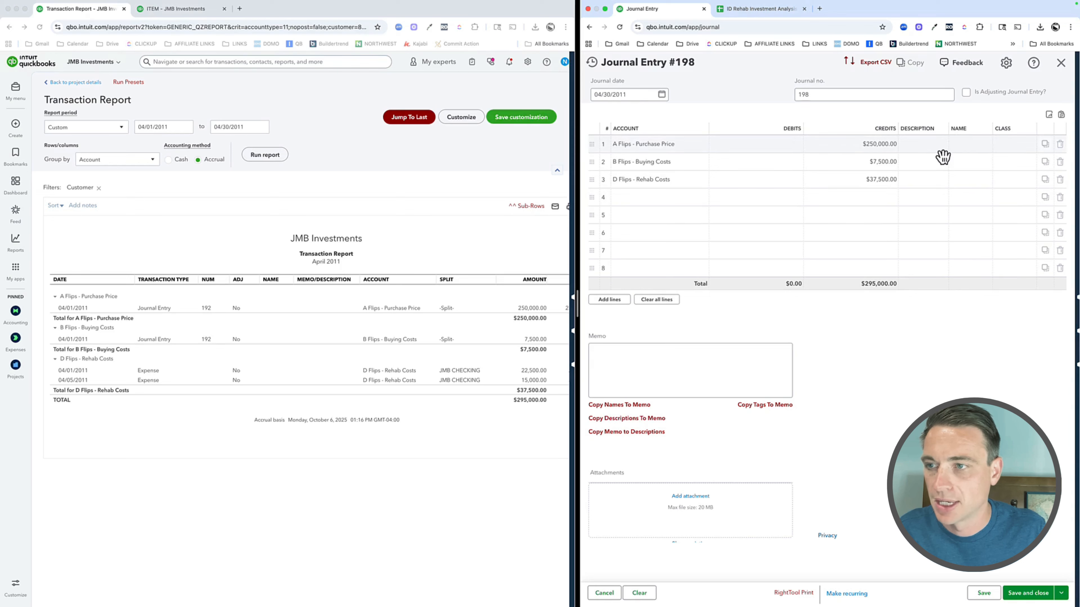
{"action": "left_click", "coordinate": [1016, 144]}
{"action": "type", "text": "456"}
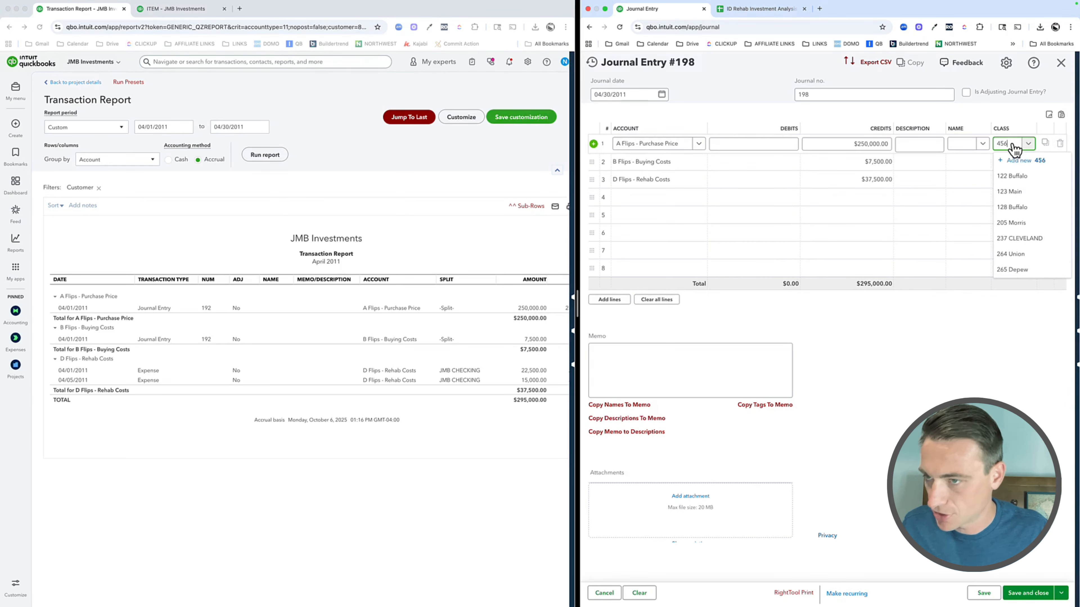
{"action": "left_click", "coordinate": [1019, 175]}
{"action": "left_click", "coordinate": [1016, 166]}
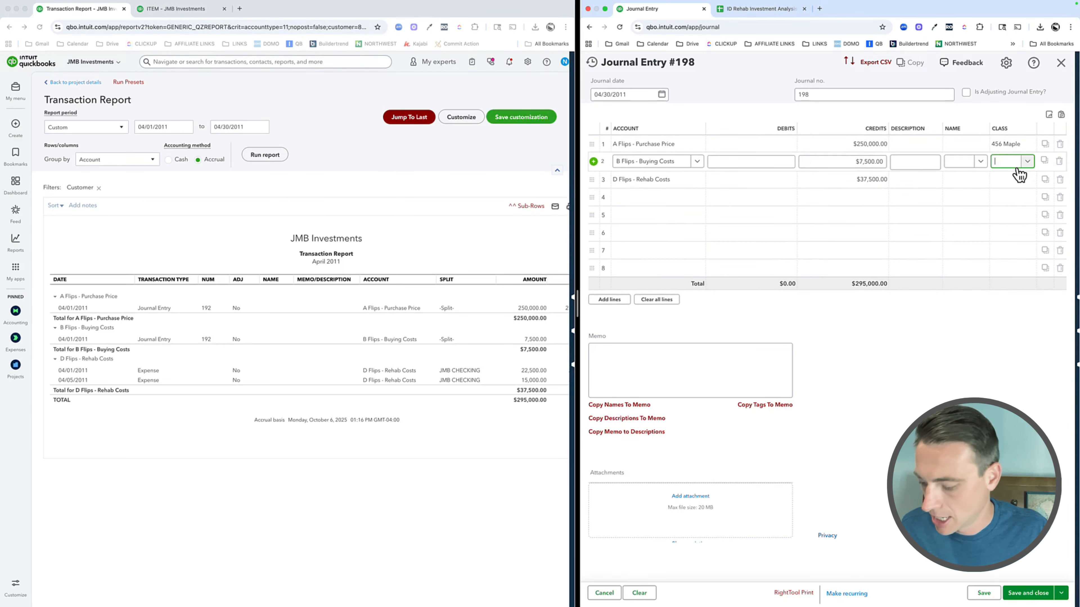
{"action": "type", "text": "456"}
{"action": "left_click", "coordinate": [1019, 178]}
{"action": "left_click", "coordinate": [1014, 183]}
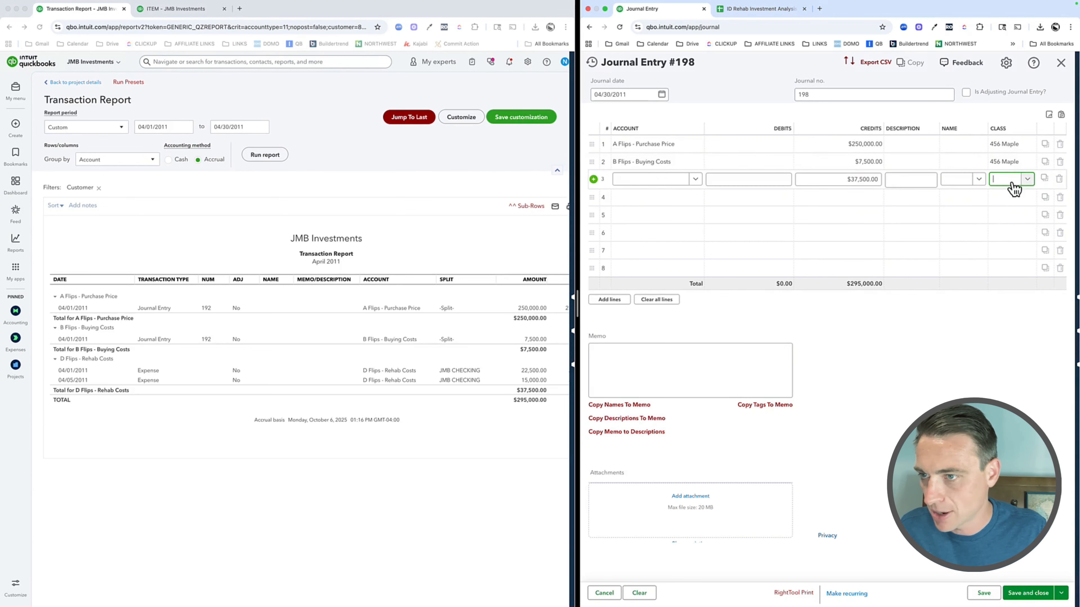
{"action": "type", "text": "456"}
{"action": "left_click", "coordinate": [1029, 213]}
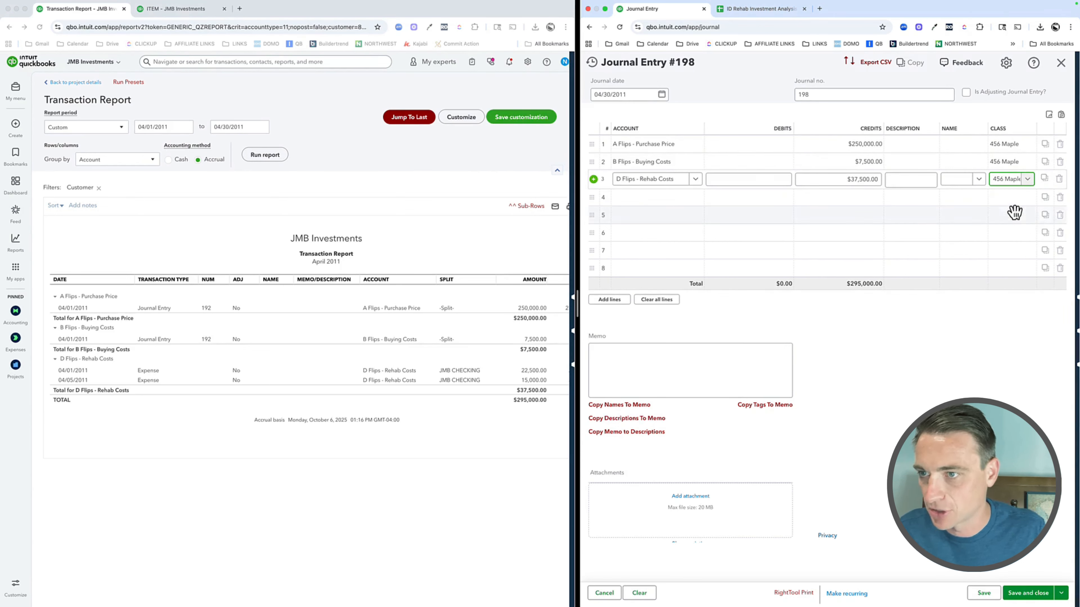
Step: Set the name on all three credit lines to 456 MAPLE, the sub-customer of Anvil Properties
{"action": "left_click", "coordinate": [953, 148]}
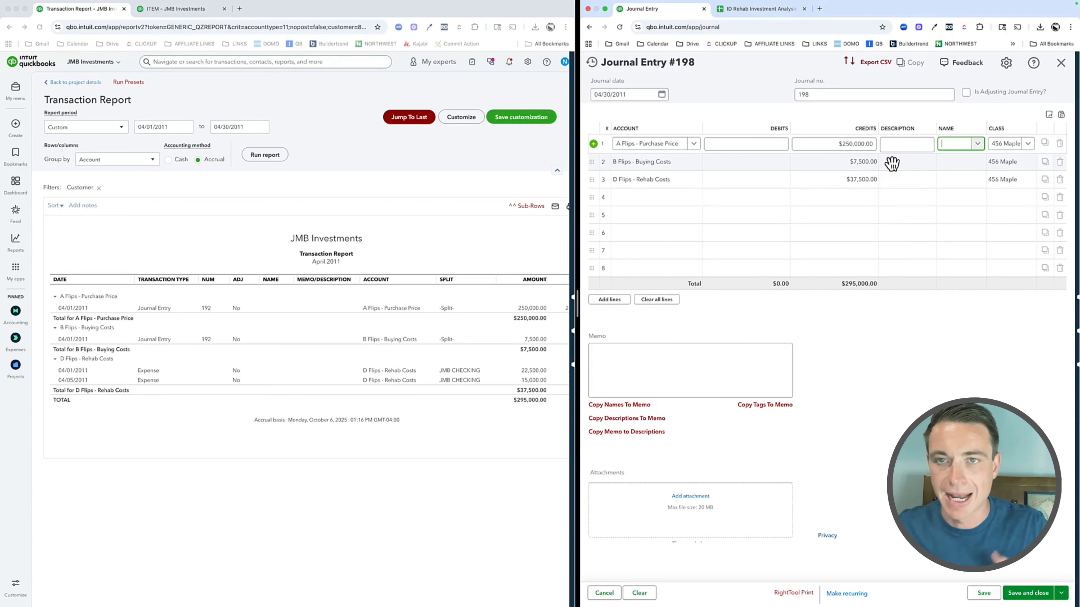
{"action": "type", "text": "456"}
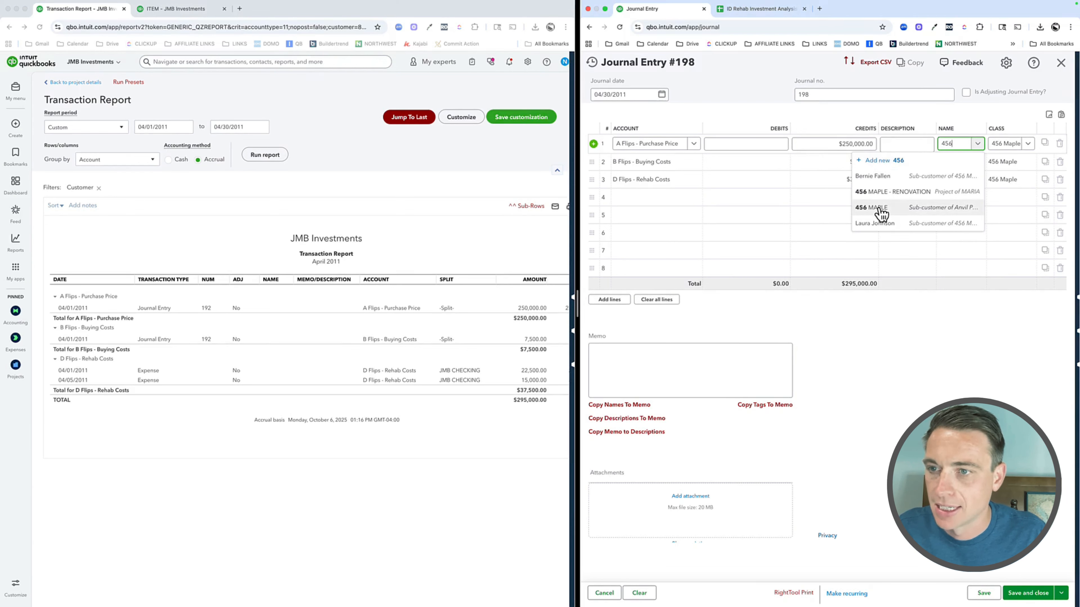
{"action": "left_click", "coordinate": [881, 209]}
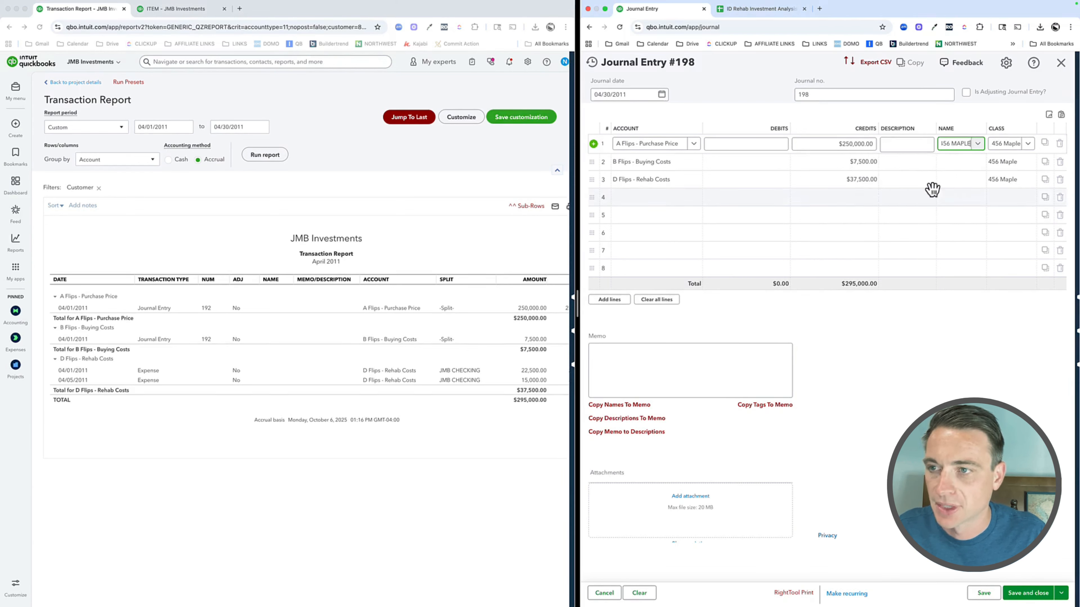
{"action": "left_click", "coordinate": [952, 168]}
{"action": "type", "text": "456"}
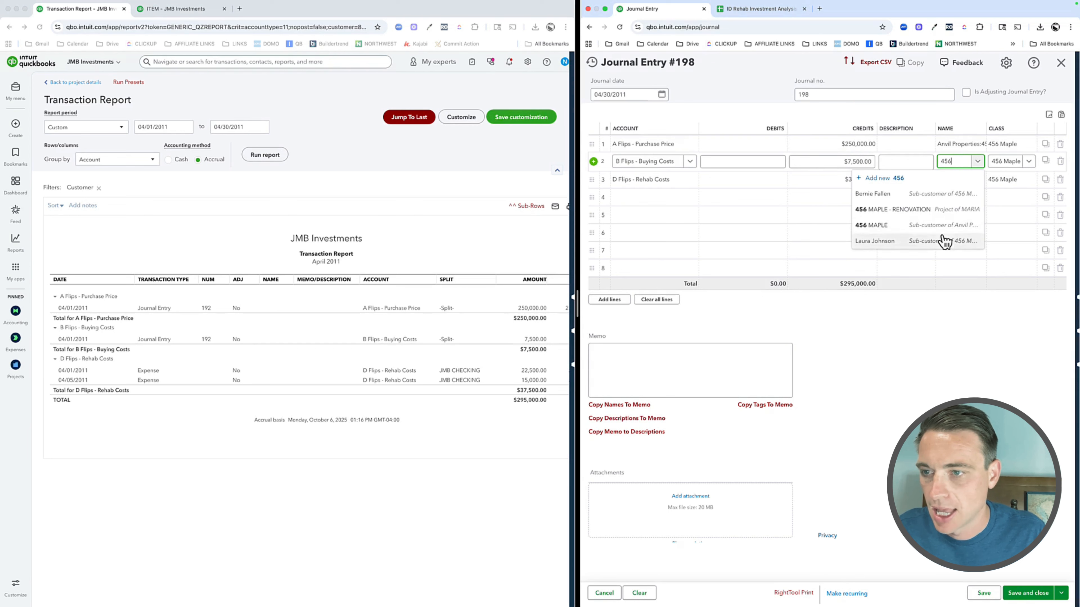
{"action": "left_click", "coordinate": [946, 223]}
{"action": "left_click", "coordinate": [959, 187]}
{"action": "type", "text": "456"}
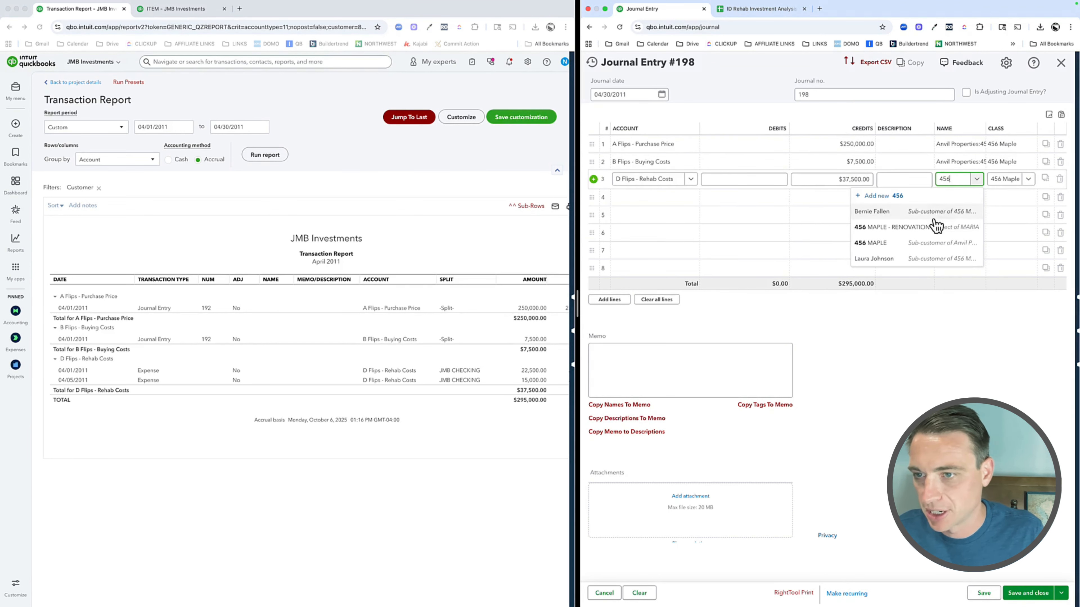
{"action": "left_click", "coordinate": [914, 243]}
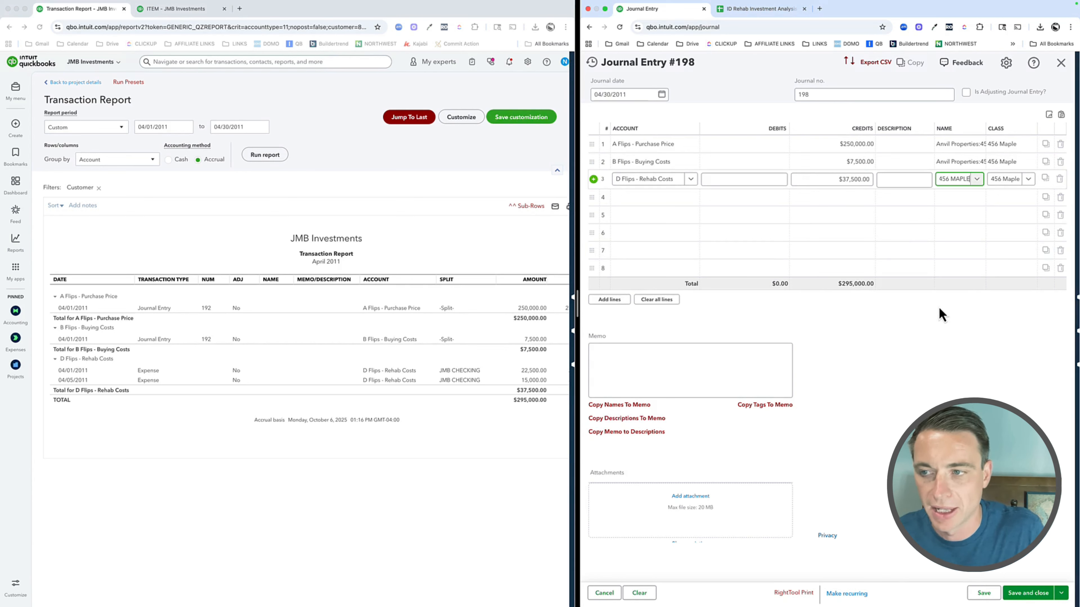
{"action": "key", "text": "Tab"}
{"action": "key", "text": "Tab"}
{"action": "key", "text": "Tab"}
{"action": "key", "text": "Tab"}
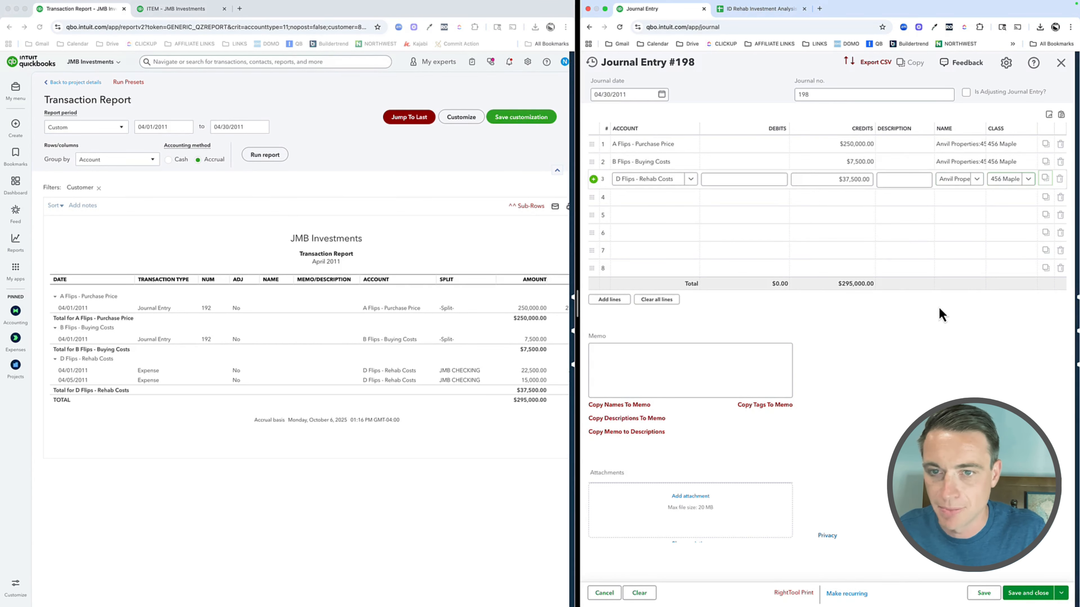
Step: Set the account on journal line 4 to the Purchase Price sub-account of Flips in Progress
{"action": "left_click", "coordinate": [136, 265]}
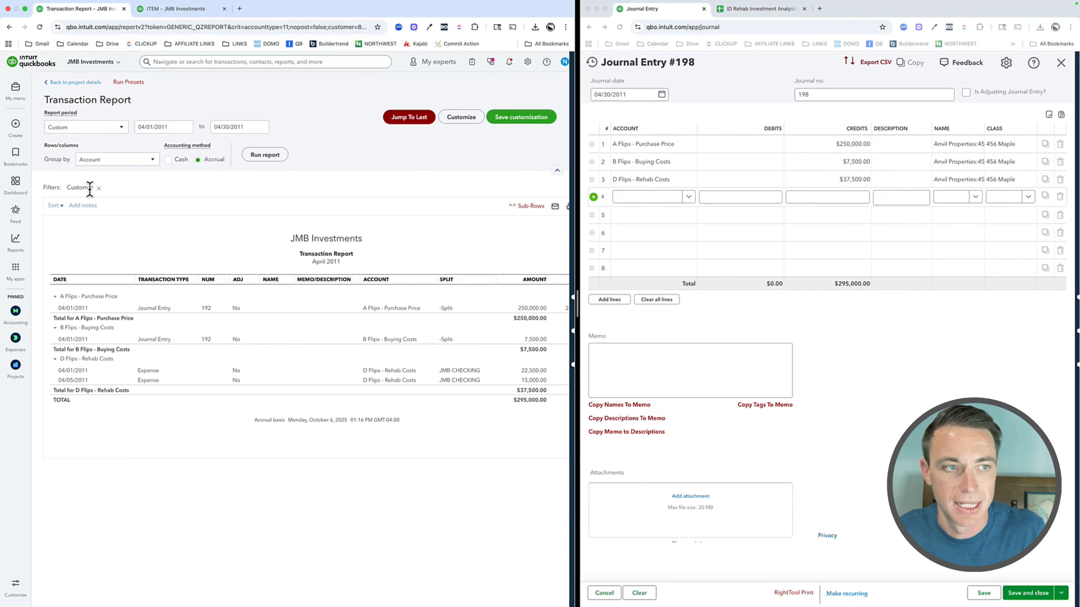
{"action": "left_click", "coordinate": [647, 204]}
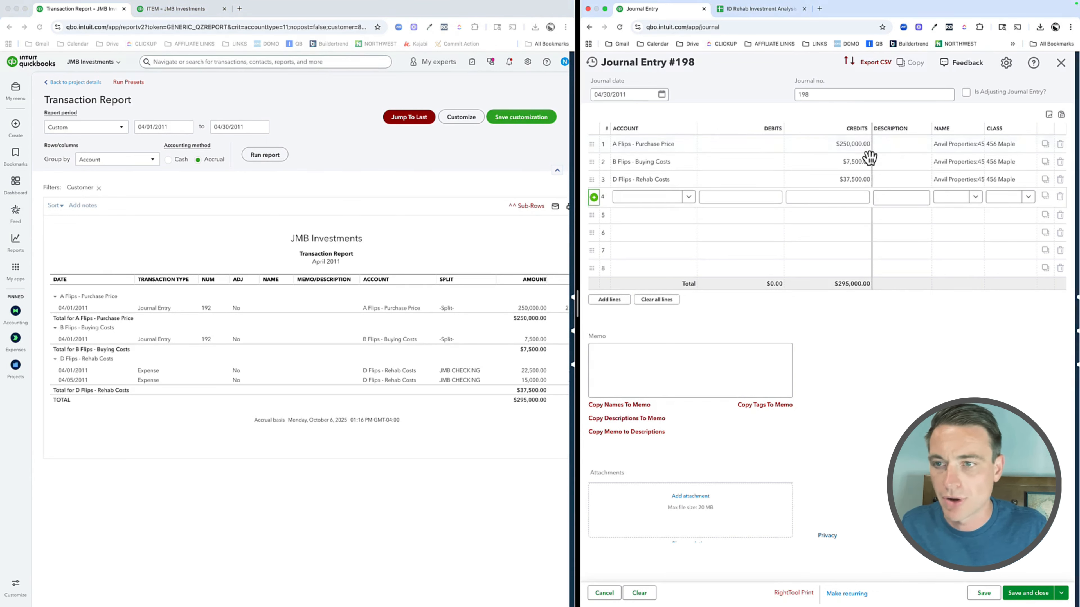
{"action": "left_click", "coordinate": [650, 198]}
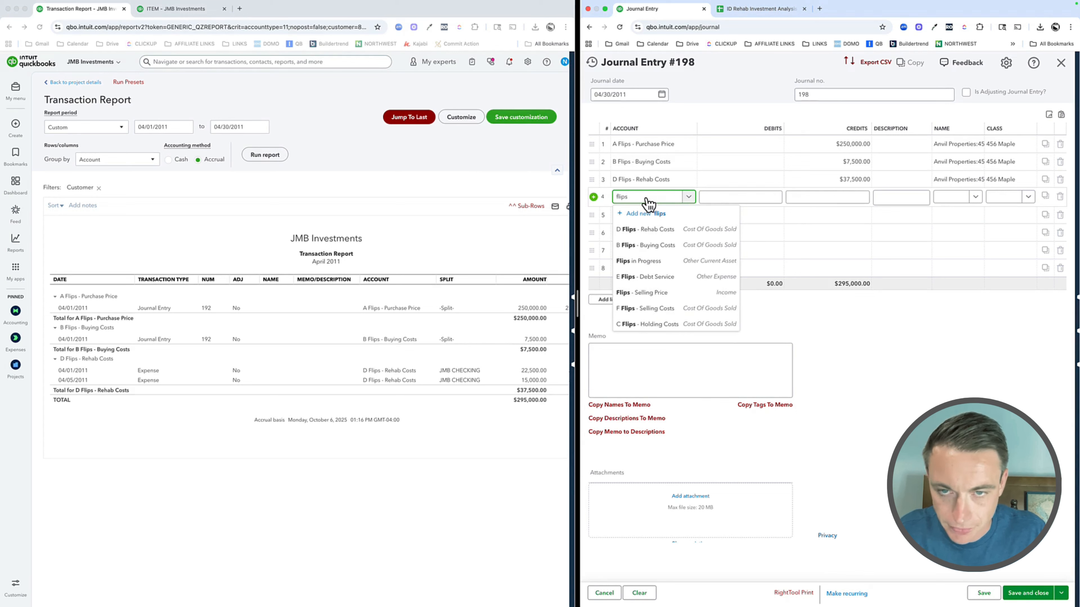
{"action": "type", "text": "flips in"}
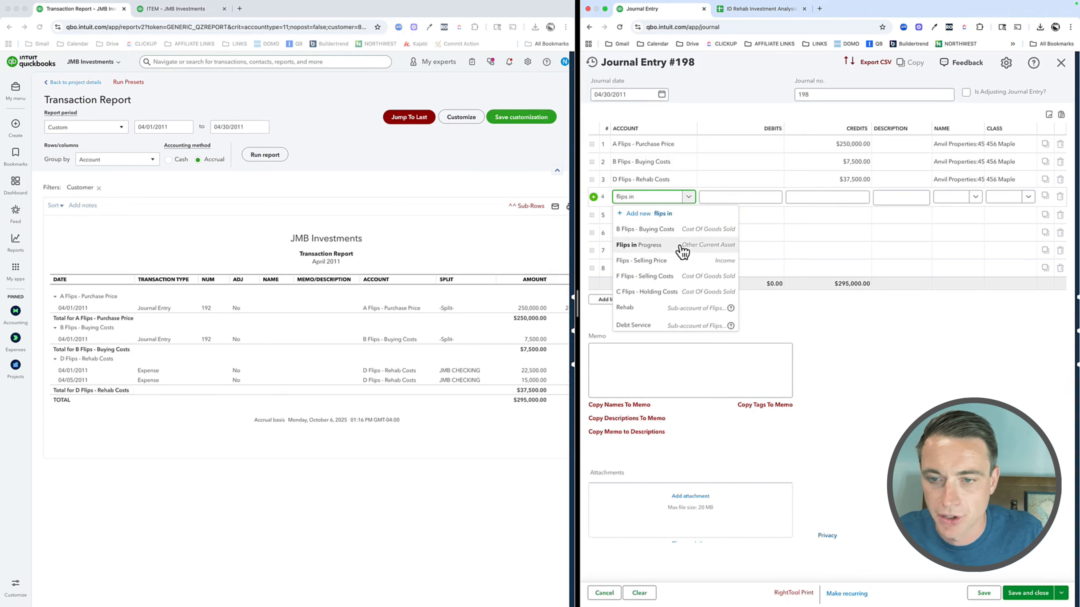
{"action": "scroll", "coordinate": [681, 256], "scroll_direction": "down", "scroll_amount": 3}
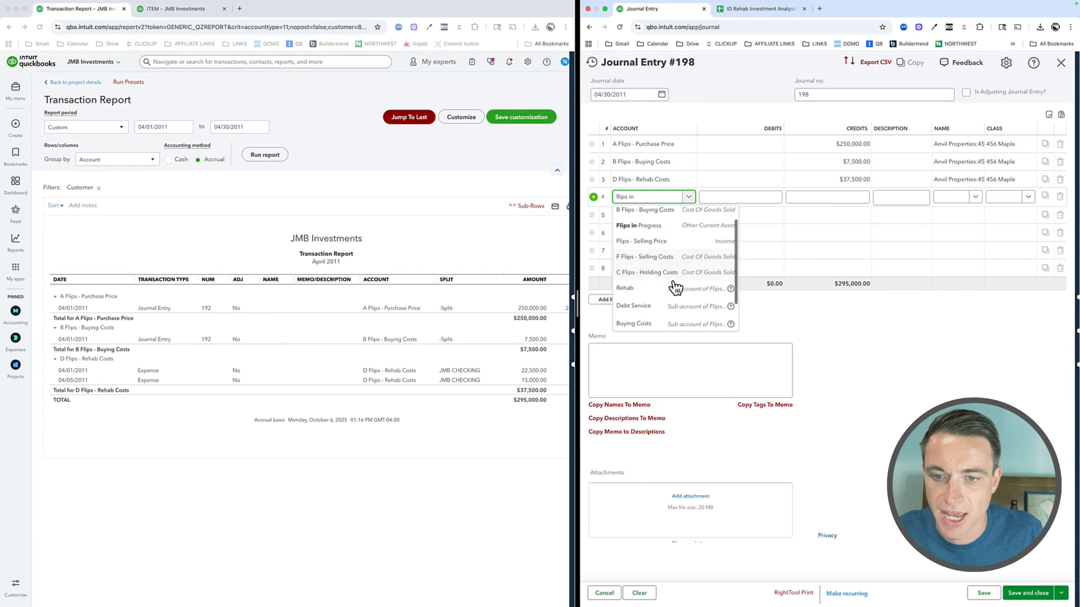
{"action": "left_click", "coordinate": [636, 322]}
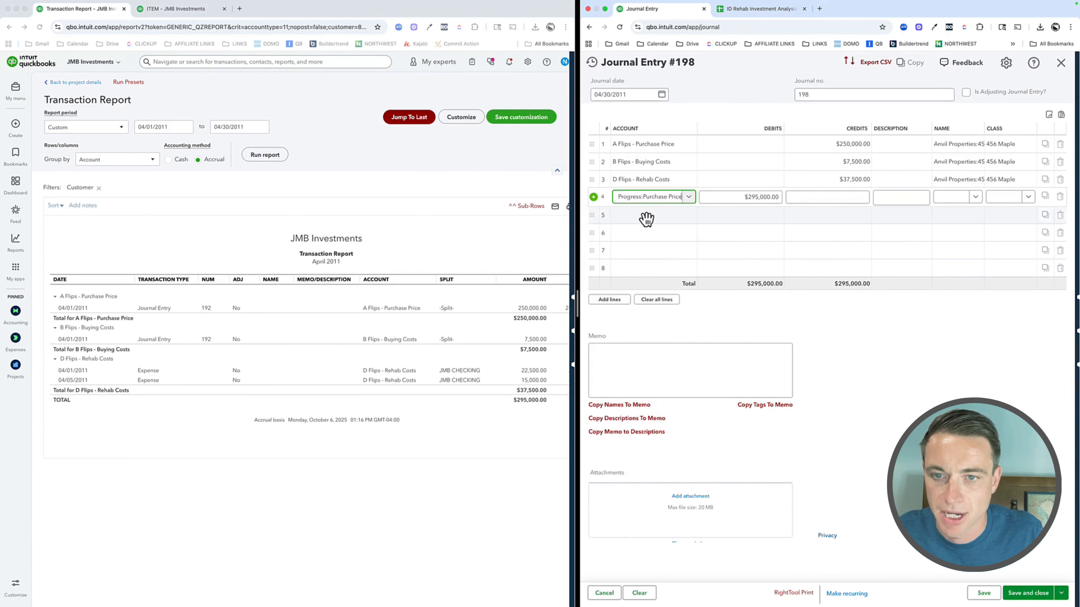
Step: Set the accounts on lines 5 and 6 to the Buying Costs and Rehab sub-accounts of Flips in Progress
{"action": "left_click", "coordinate": [646, 219]}
{"action": "type", "text": "flips in prog"}
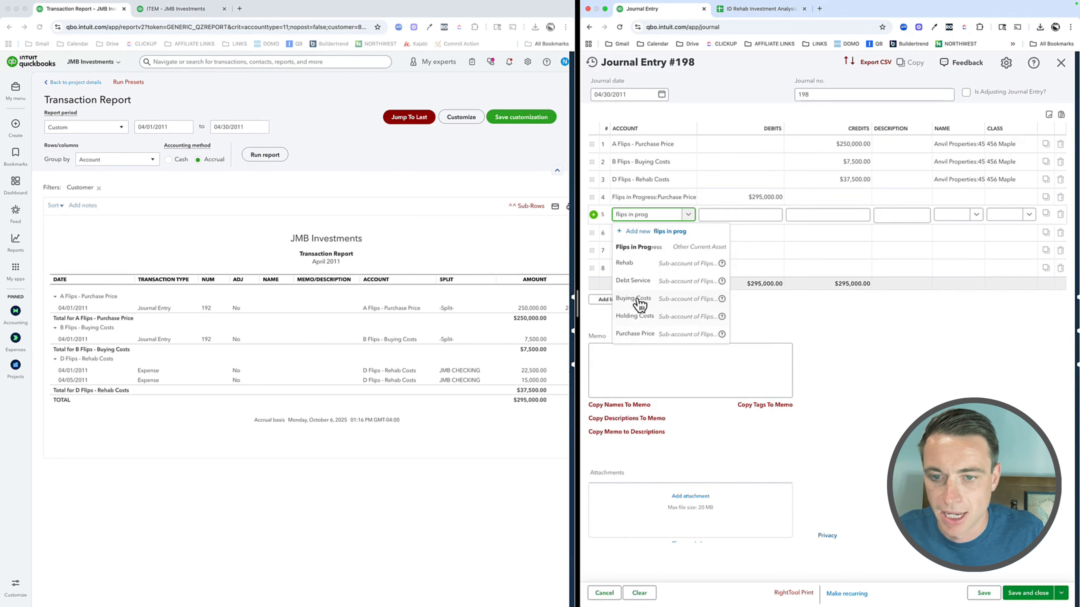
{"action": "left_click", "coordinate": [639, 301]}
{"action": "left_click", "coordinate": [629, 234]}
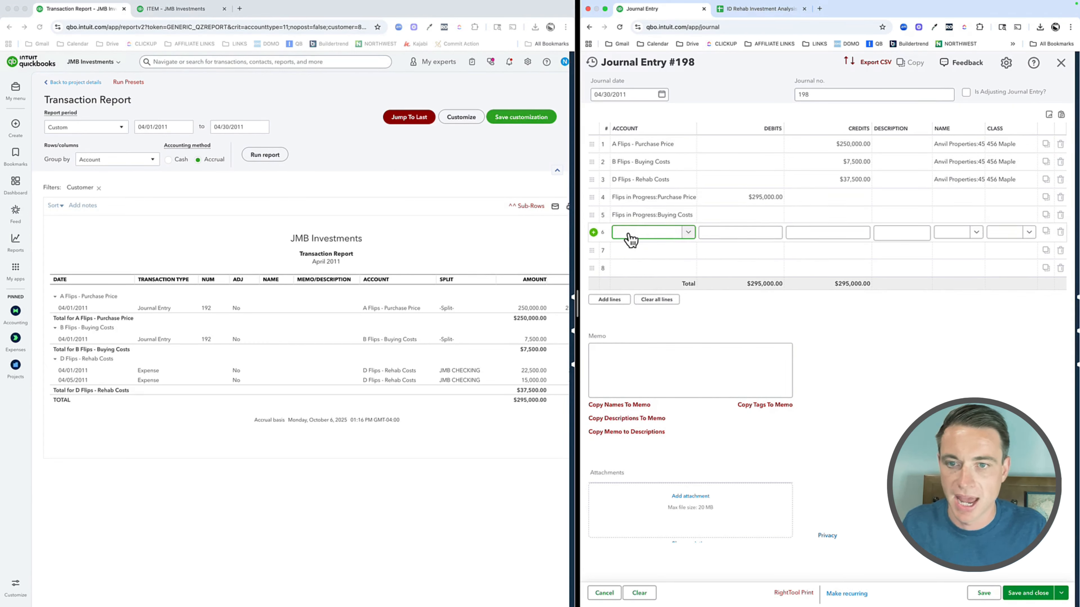
{"action": "type", "text": "flips in prog"}
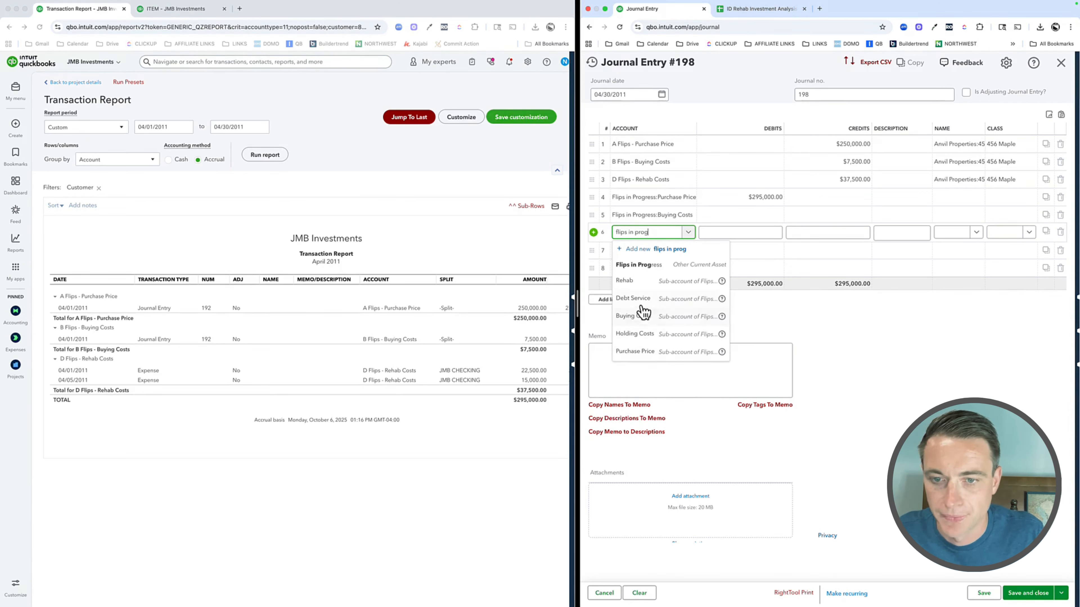
{"action": "left_click", "coordinate": [641, 285]}
{"action": "double_click", "coordinate": [836, 322]}
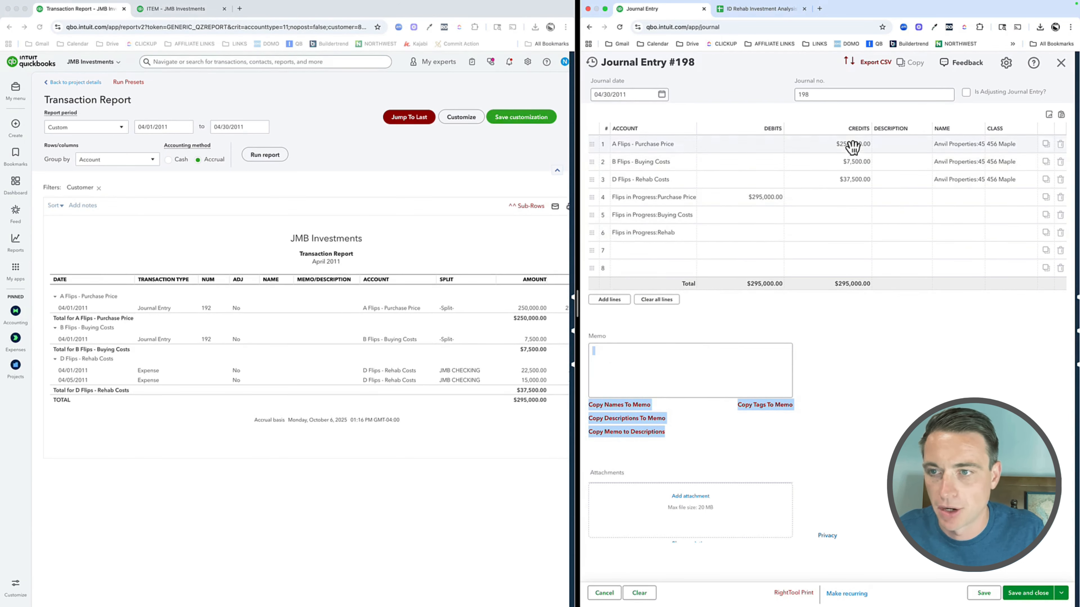
Step: Enter debits of 250,000 for Purchase Price, 7,500 for Buying Costs and 37,500 for Rehab on the three Flips in Progress lines
{"action": "left_click", "coordinate": [759, 197]}
{"action": "type", "text": "250,00"}
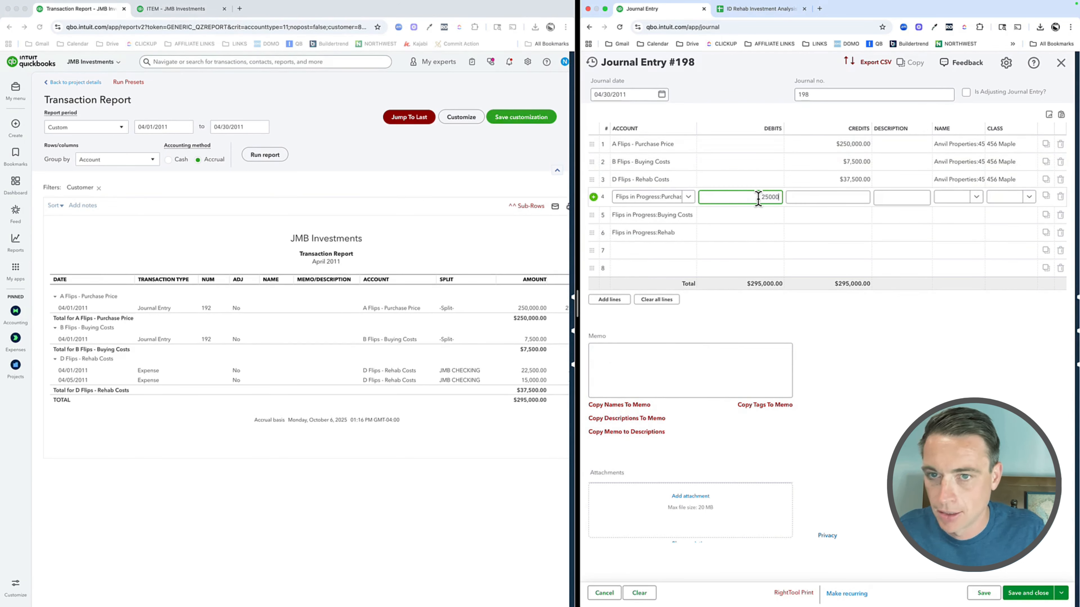
{"action": "type", "text": "0"}
{"action": "left_click", "coordinate": [740, 214]}
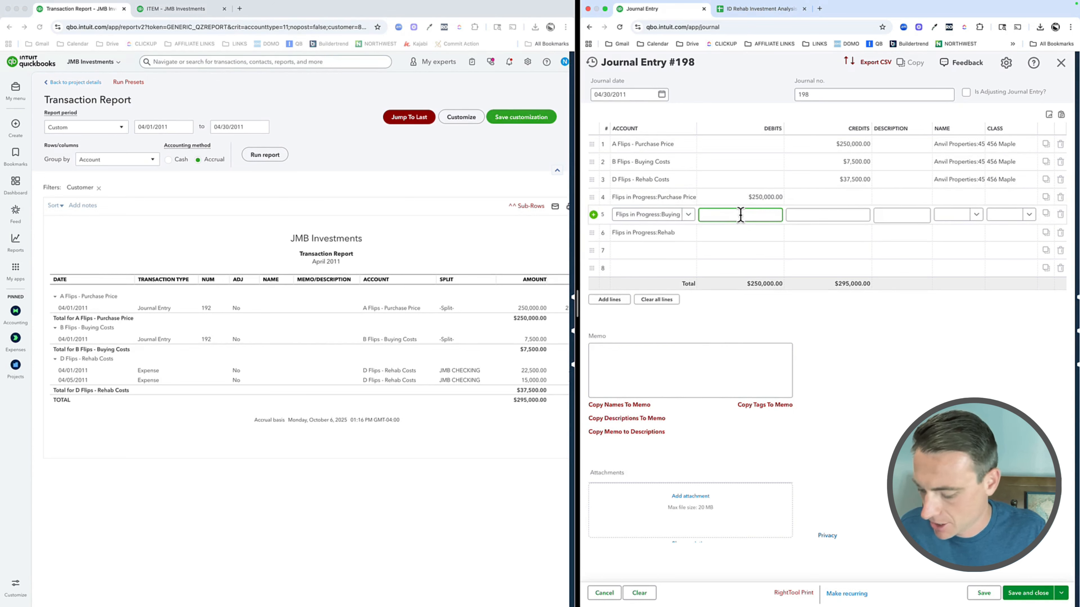
{"action": "type", "text": "7,500"}
{"action": "left_click", "coordinate": [742, 233]}
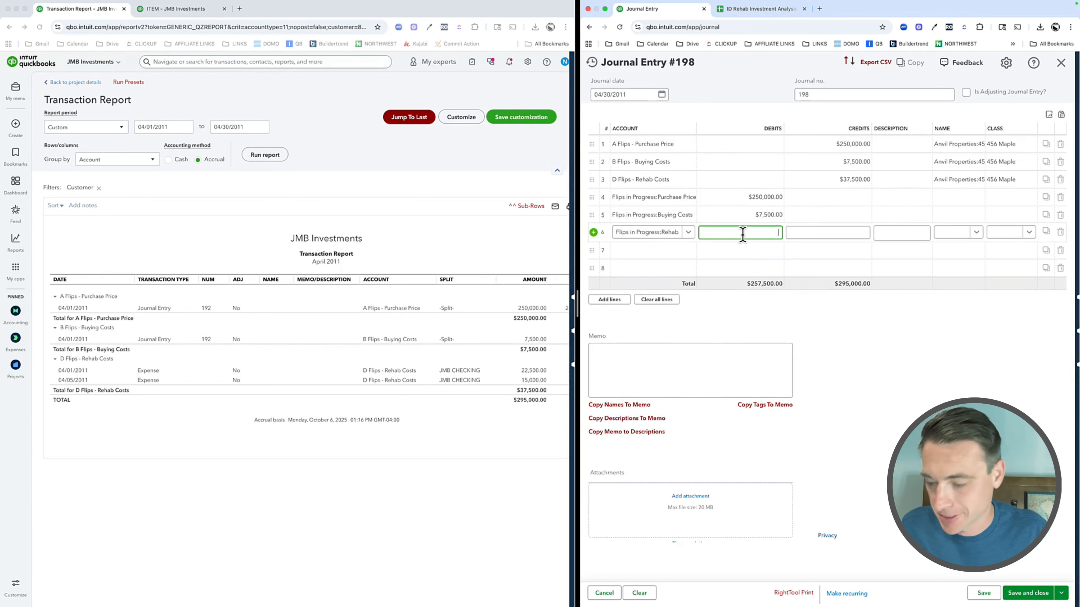
{"action": "type", "text": "37,500"}
{"action": "key", "text": "Tab"}
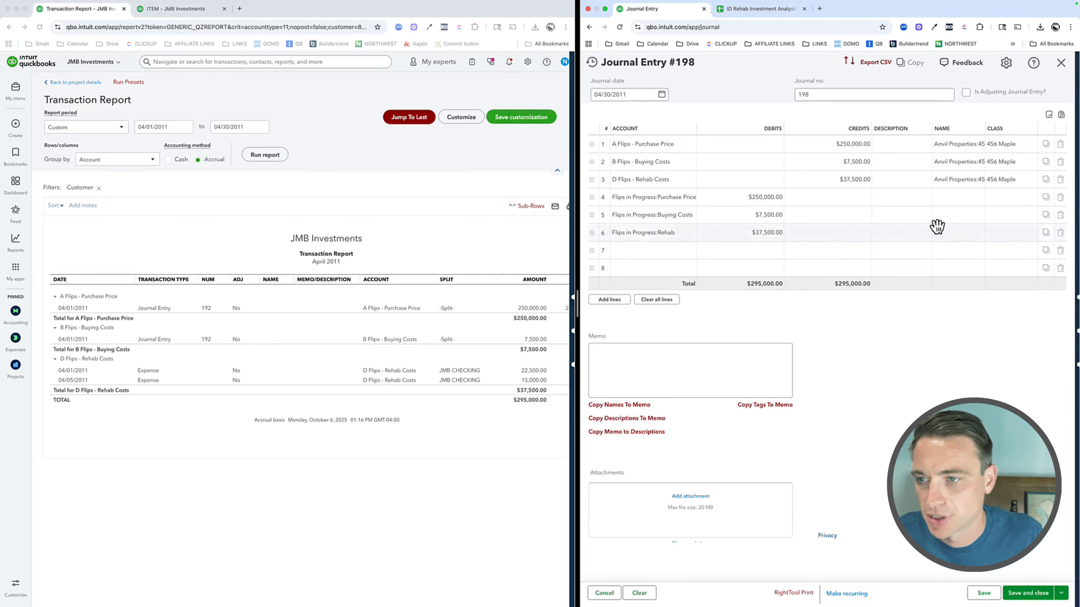
Step: Set the name on the three Flips in Progress debit lines to 456 MAPLE, the sub-customer of Anvil Properties
{"action": "left_click", "coordinate": [968, 198]}
{"action": "type", "text": "456"}
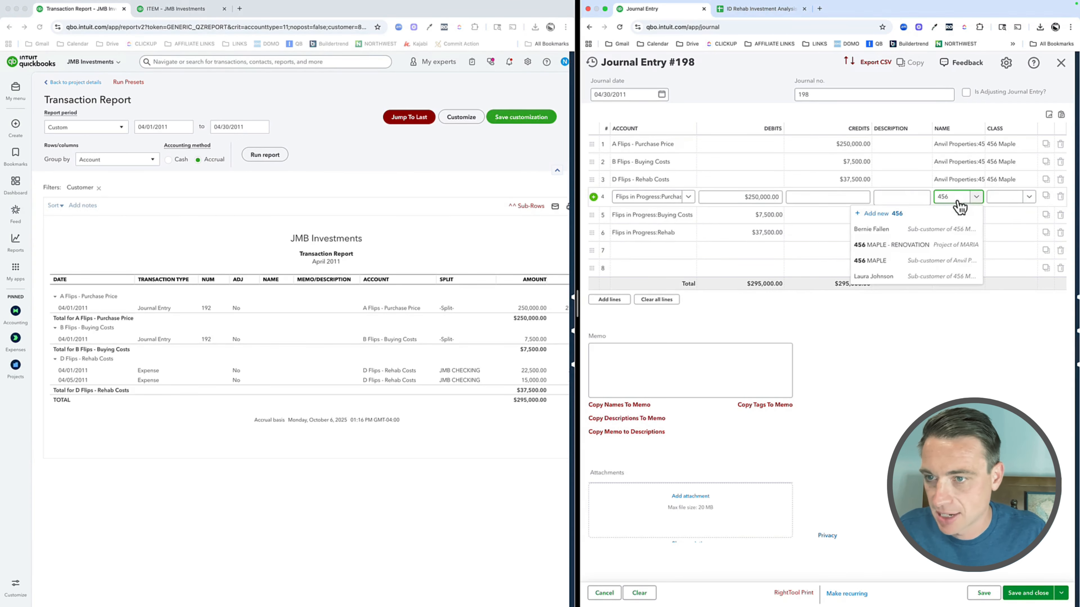
{"action": "left_click", "coordinate": [945, 255]}
{"action": "left_click", "coordinate": [957, 216]}
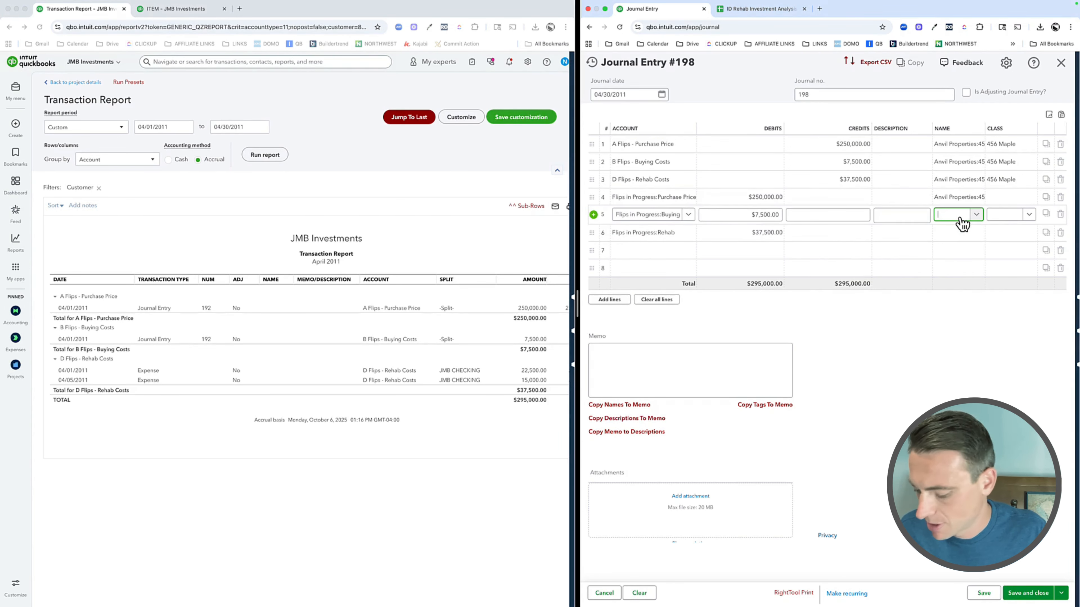
{"action": "type", "text": "456"}
{"action": "left_click", "coordinate": [914, 279]}
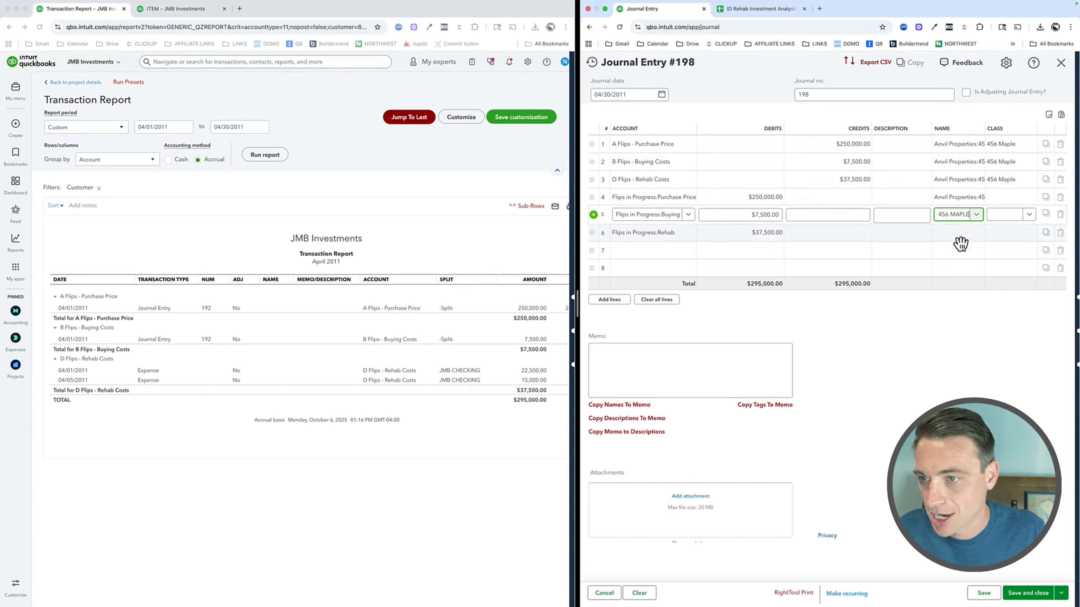
{"action": "left_click", "coordinate": [959, 235]}
{"action": "type", "text": "456"}
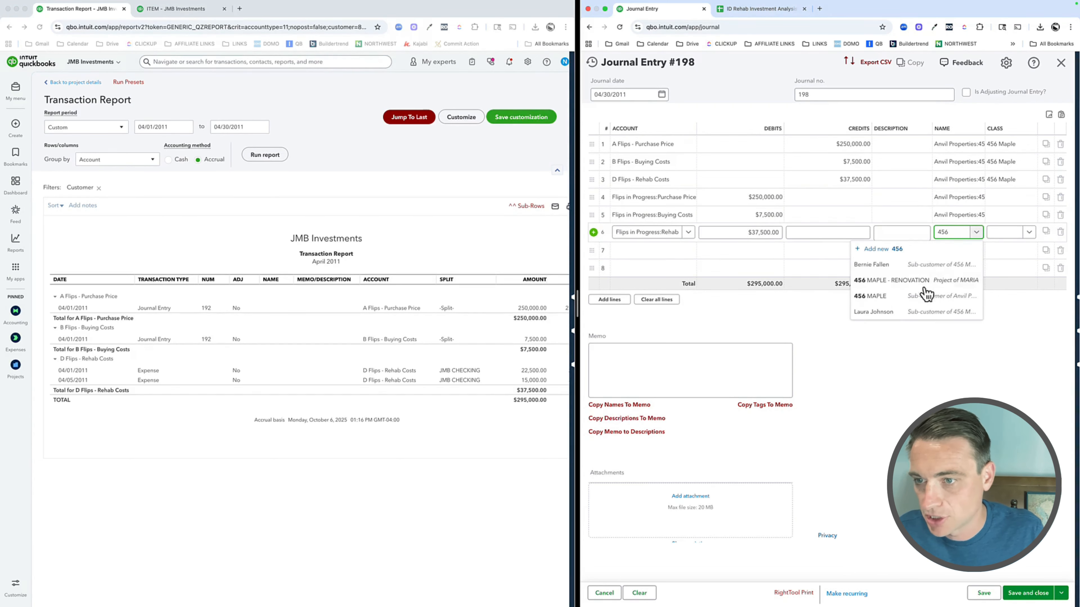
{"action": "left_click", "coordinate": [925, 293]}
Step: Assign class 456 Maple to debit lines 4, 5 and 6 of the journal entry
{"action": "left_click", "coordinate": [1020, 199]}
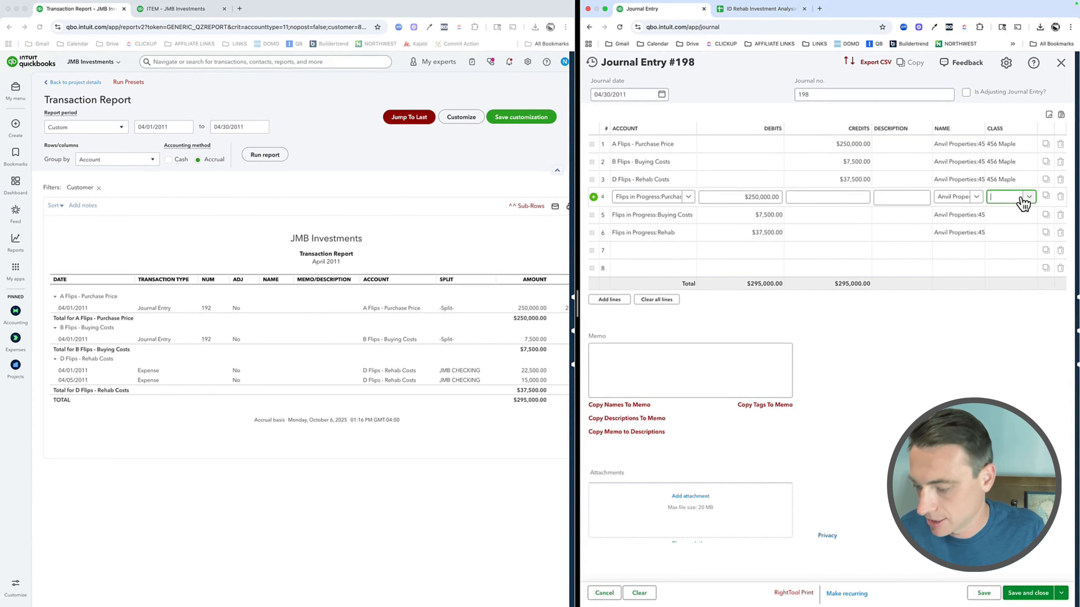
{"action": "type", "text": "456"}
{"action": "left_click", "coordinate": [1014, 232]}
{"action": "left_click", "coordinate": [1012, 215]}
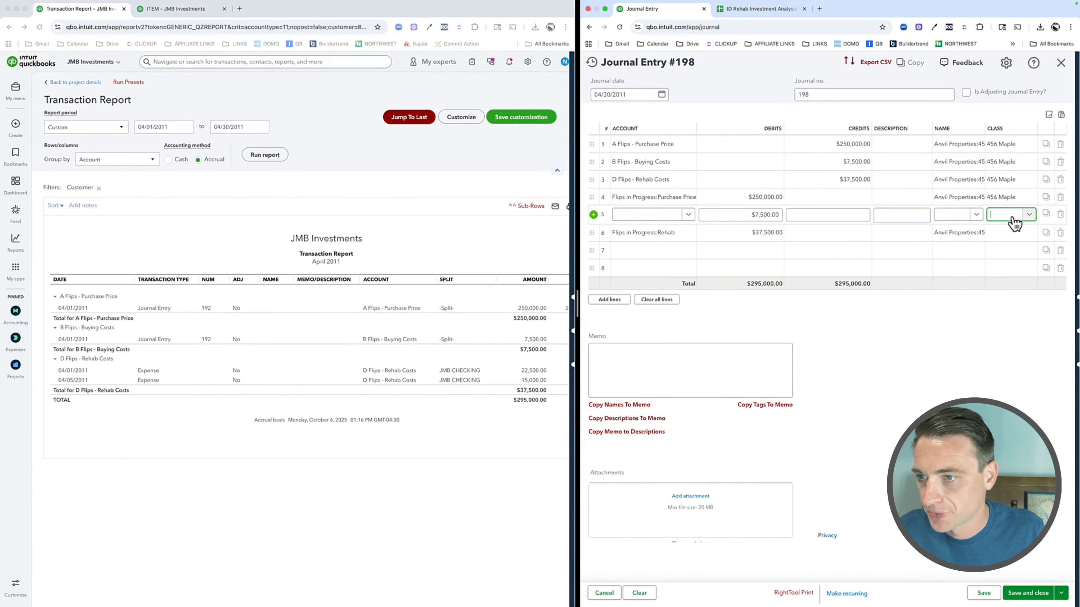
{"action": "type", "text": "456"}
{"action": "left_click", "coordinate": [1014, 246]}
{"action": "left_click", "coordinate": [1009, 232]}
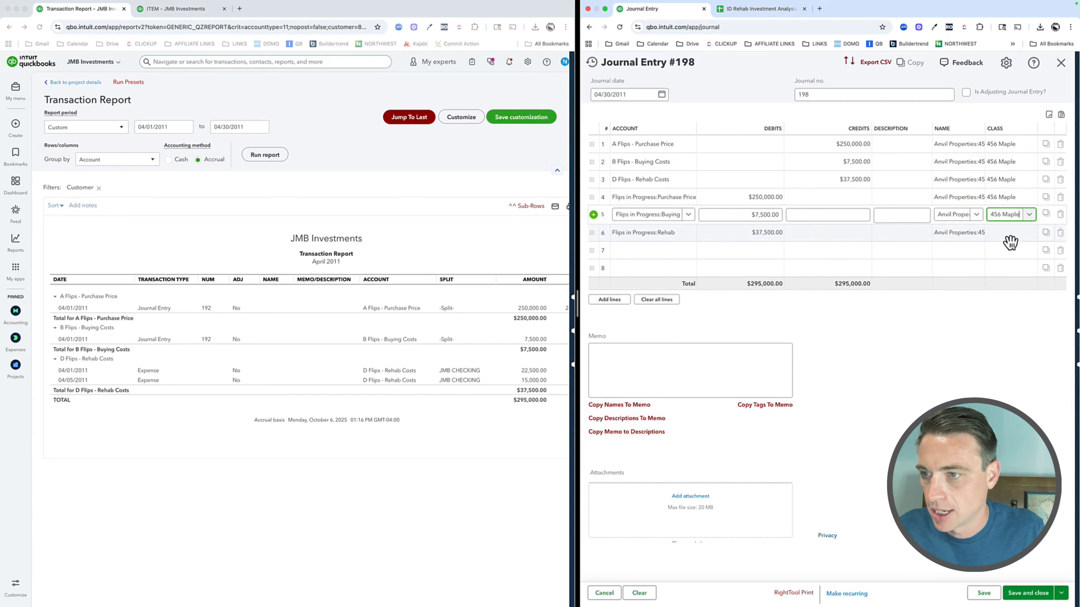
{"action": "type", "text": "456"}
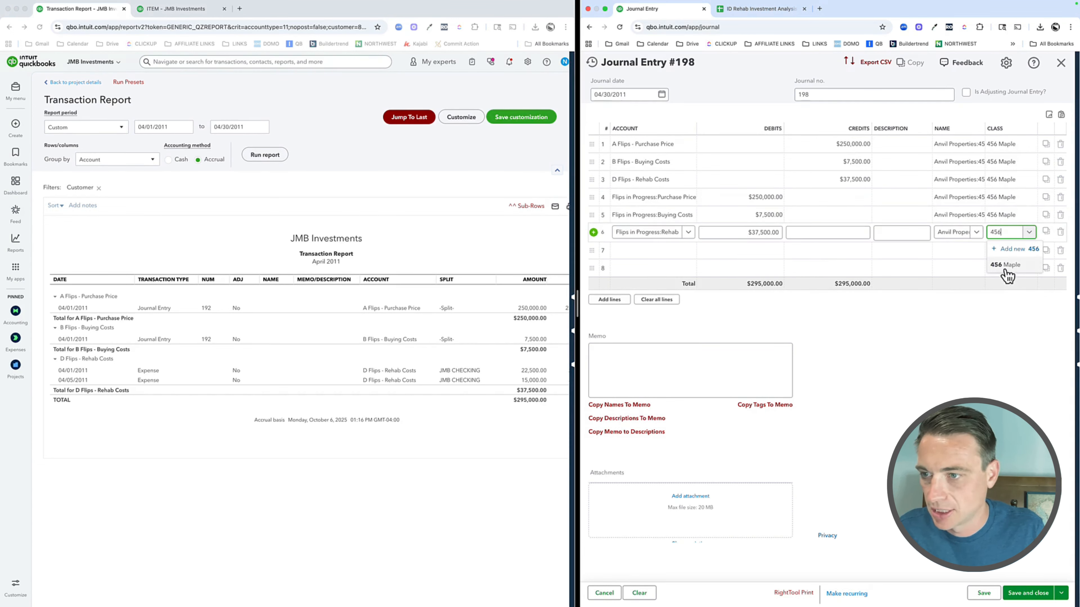
{"action": "left_click", "coordinate": [1005, 266]}
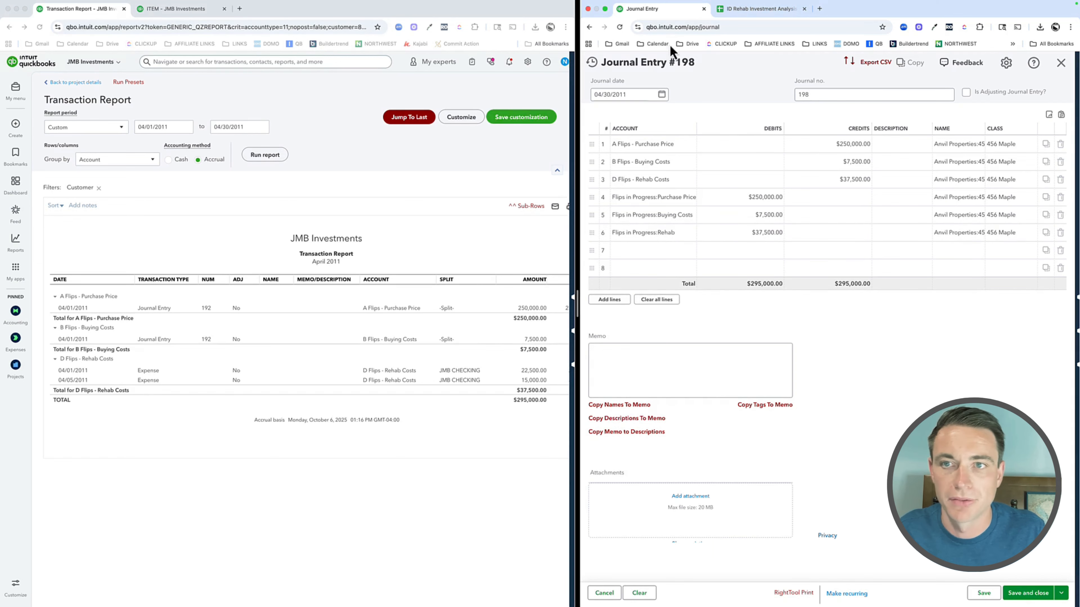
Step: Return from the transaction report to the project, and open the custom report Balance Sheet - 2011 in a separate browser tab
{"action": "left_click", "coordinate": [94, 231]}
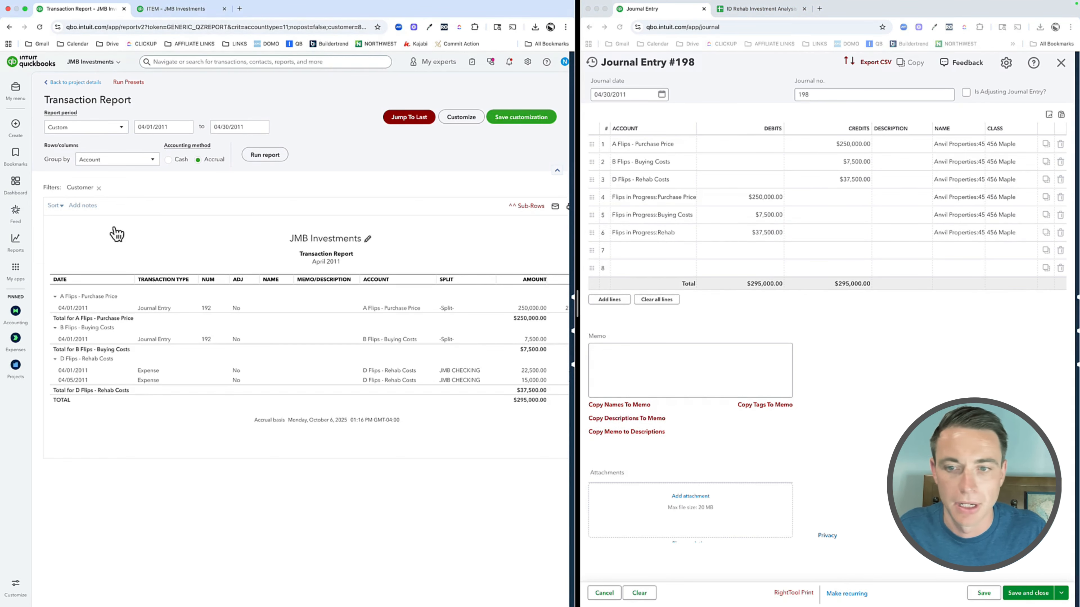
{"action": "left_click", "coordinate": [73, 82]}
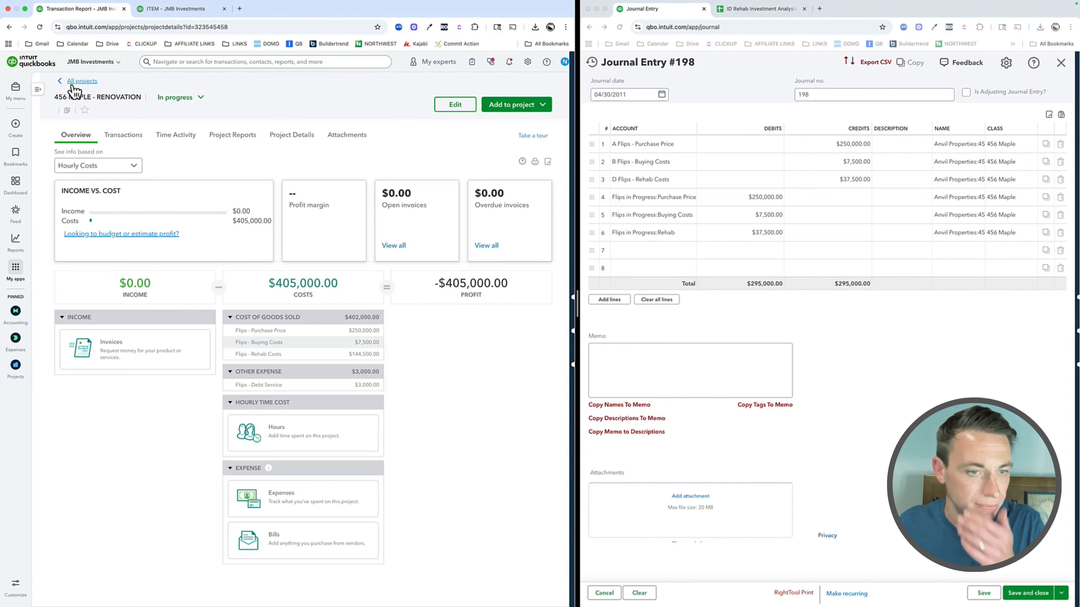
{"action": "mouse_move", "coordinate": [22, 250]}
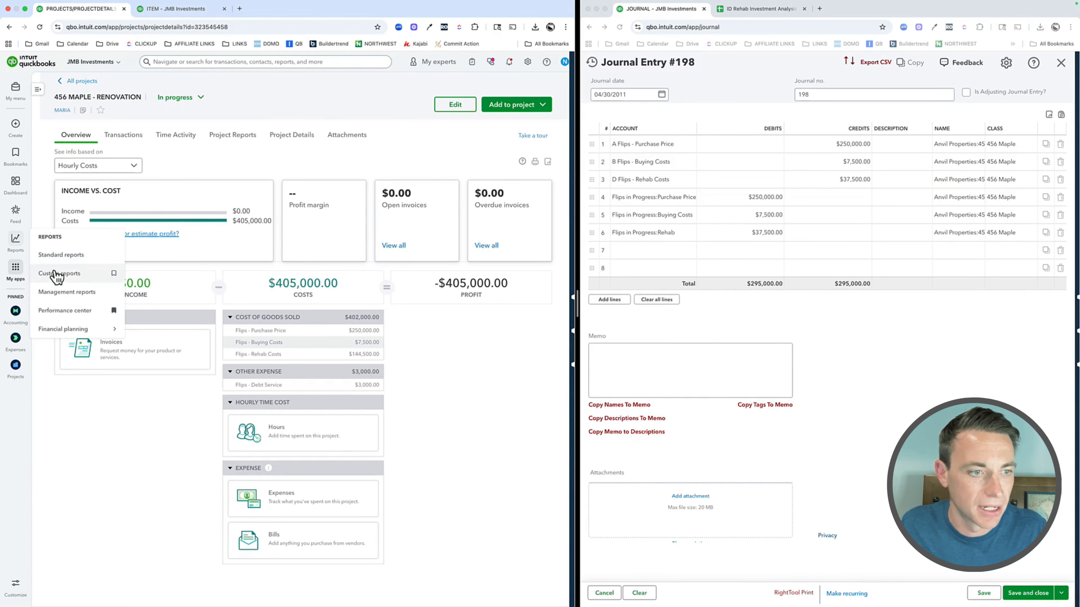
{"action": "left_click", "coordinate": [53, 274], "text": "super"}
{"action": "left_click", "coordinate": [172, 11]}
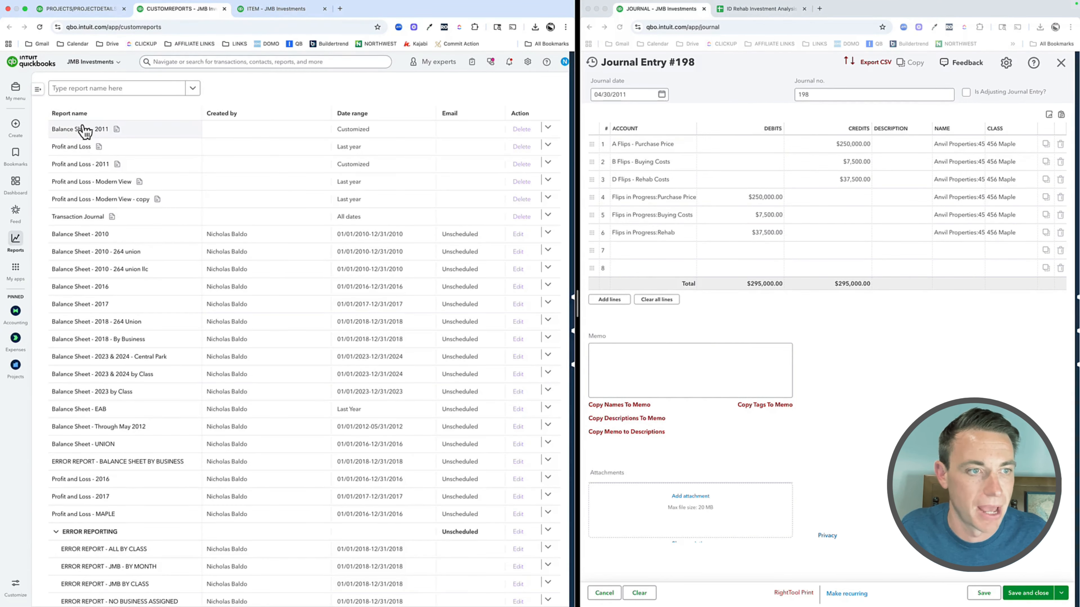
{"action": "left_click", "coordinate": [81, 129]}
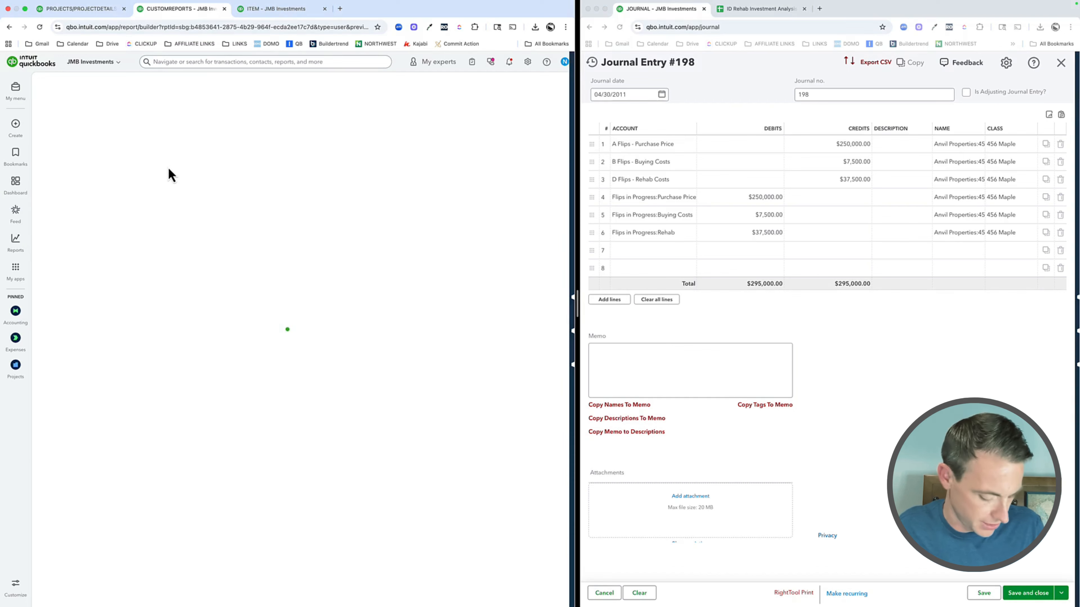
Step: Set the balance sheet's end date to 04/30/2011 and check 456 Maple's net income and equity before saving the journal entry
{"action": "left_click", "coordinate": [218, 145]}
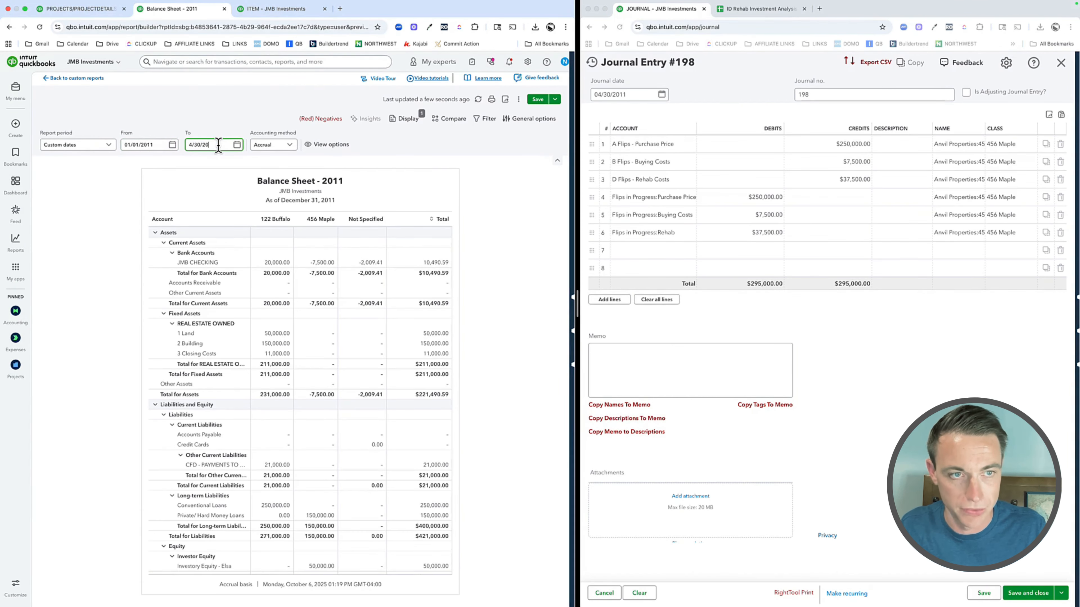
{"action": "type", "text": "4/30/2011"}
{"action": "key", "text": "Tab"}
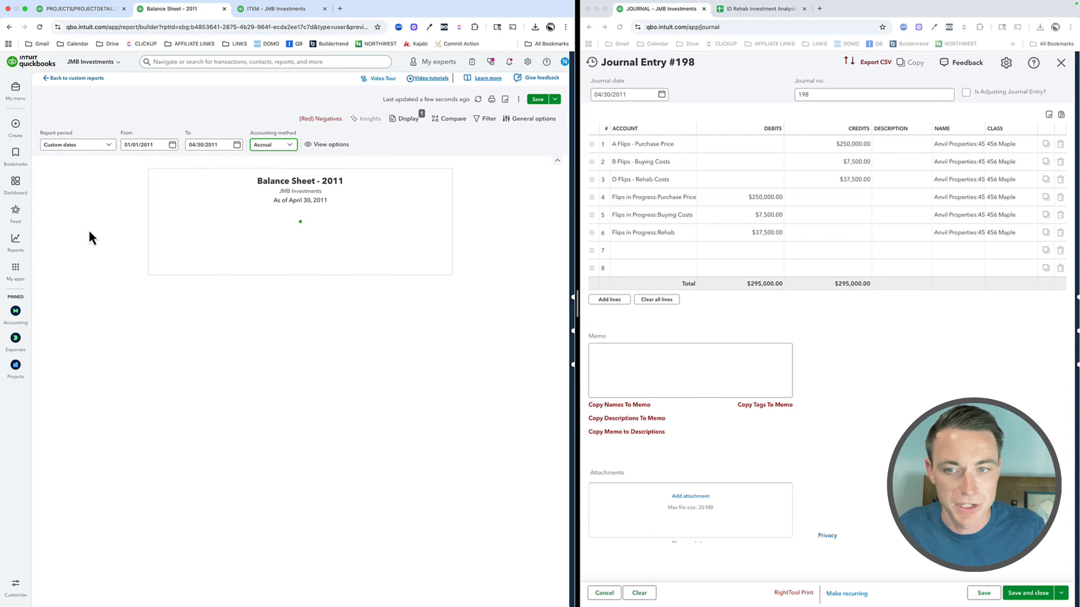
{"action": "scroll", "coordinate": [265, 367], "scroll_direction": "down", "scroll_amount": 3}
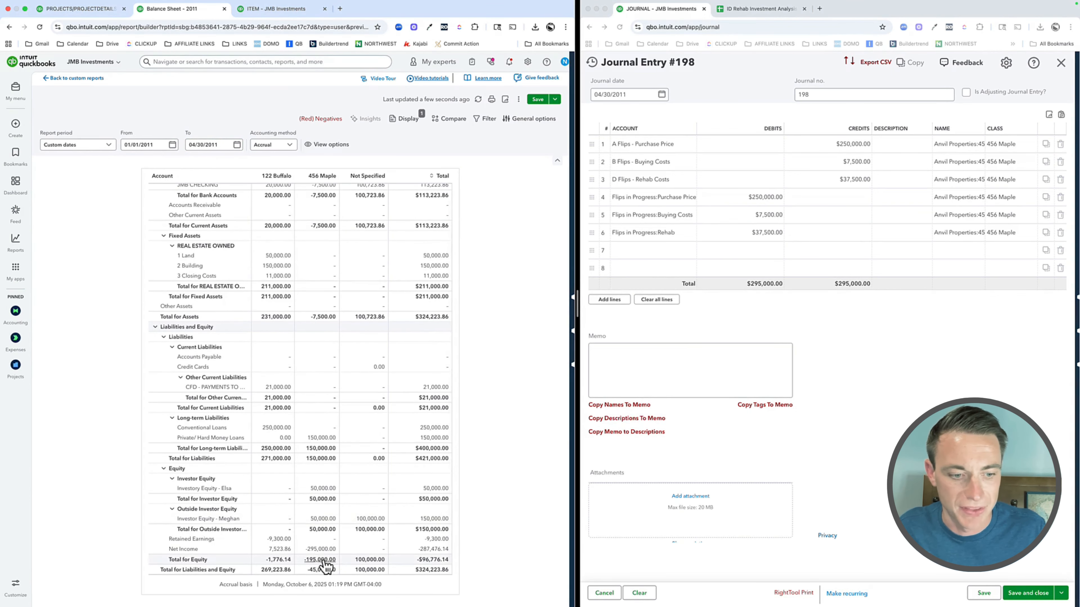
Step: Save the April 2011 journal entry and reload the Balance Sheet - 2011 report to include it
{"action": "left_click", "coordinate": [985, 595]}
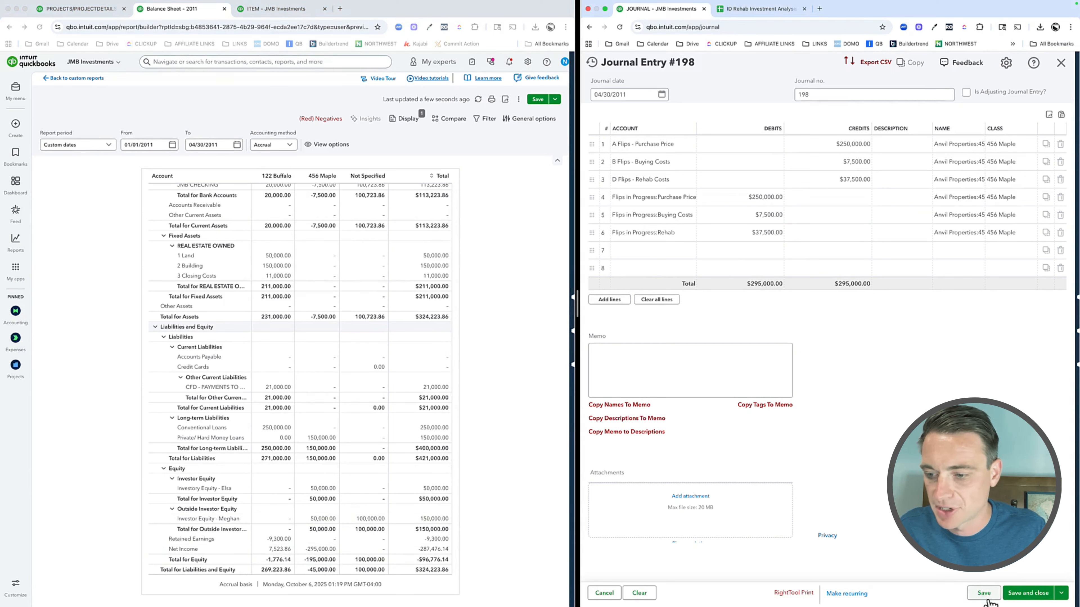
{"action": "left_click", "coordinate": [984, 594]}
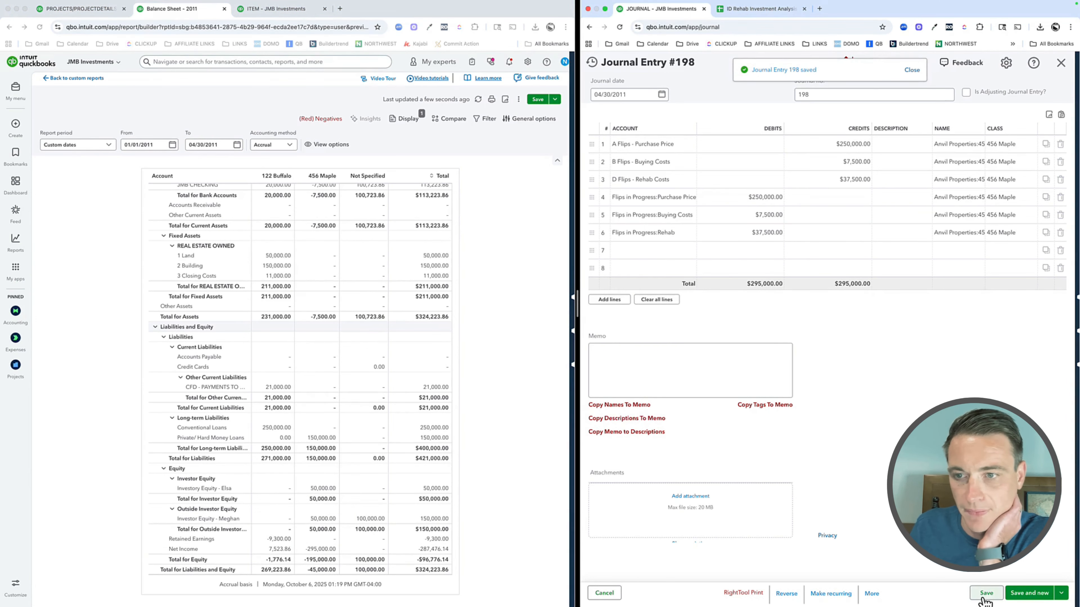
{"action": "left_click", "coordinate": [31, 208]}
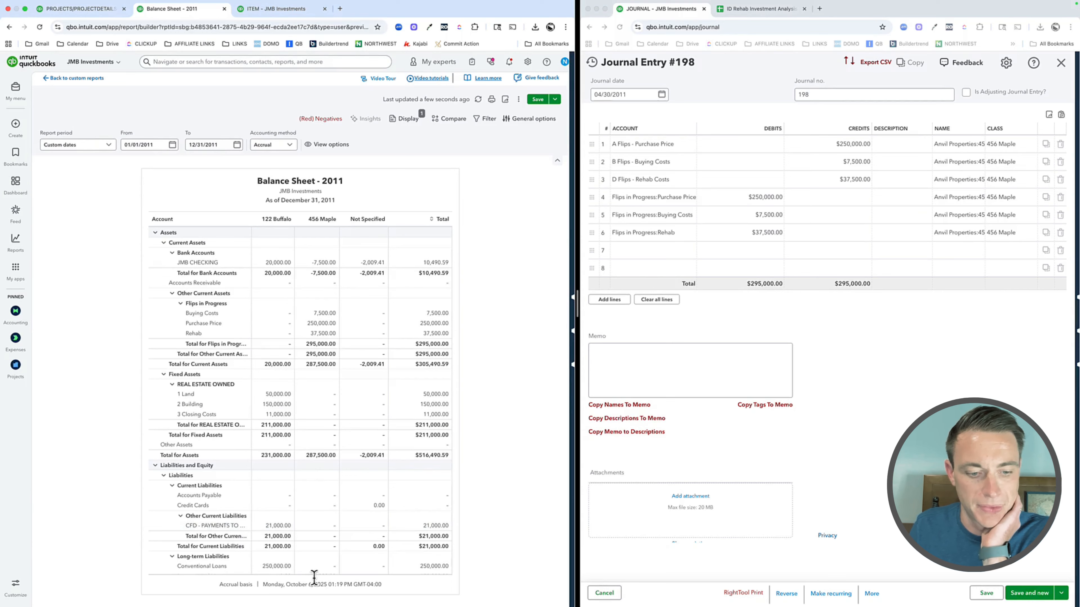
{"action": "scroll", "coordinate": [302, 513], "scroll_direction": "down", "scroll_amount": 6}
{"action": "scroll", "coordinate": [315, 523], "scroll_direction": "up", "scroll_amount": 5}
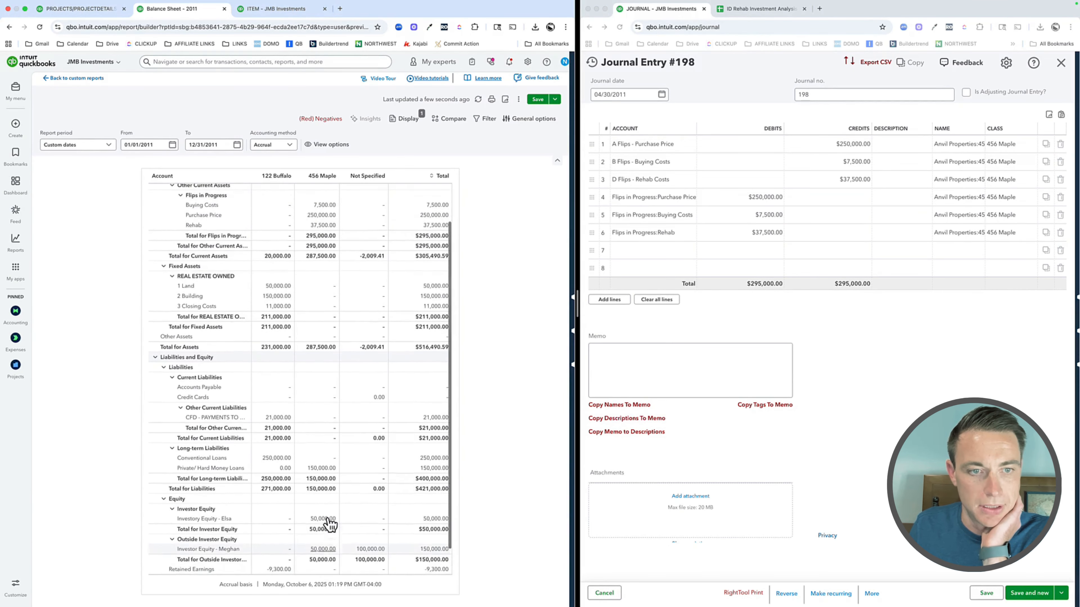
Step: Set the reloaded balance sheet's end date to 04/30/2011 and review Flips in Progress and equity for 456 Maple
{"action": "left_click", "coordinate": [224, 144]}
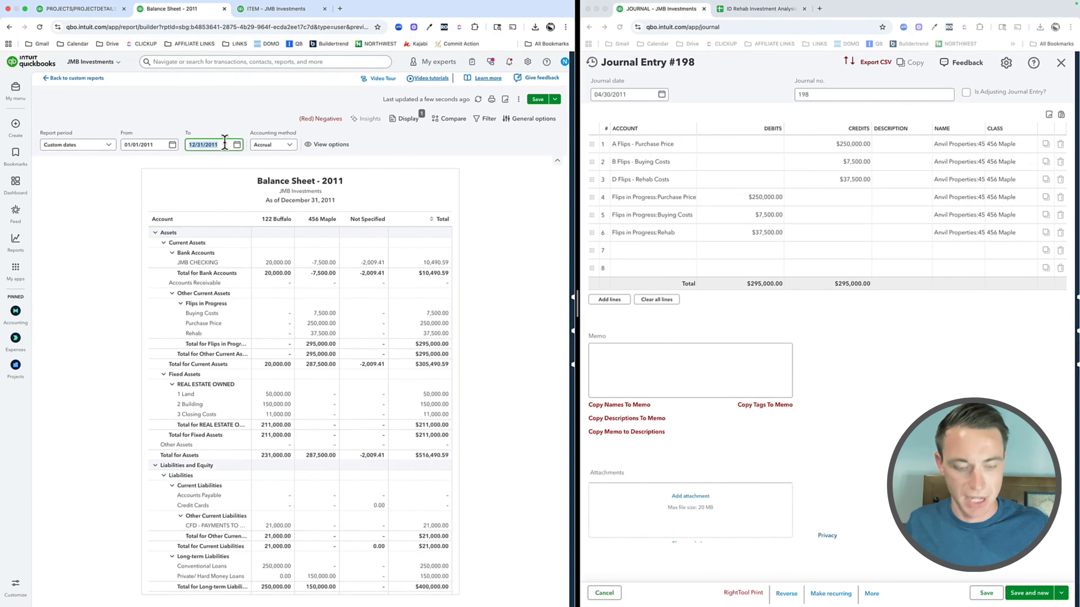
{"action": "type", "text": "4/30/"}
{"action": "key", "text": "Tab"}
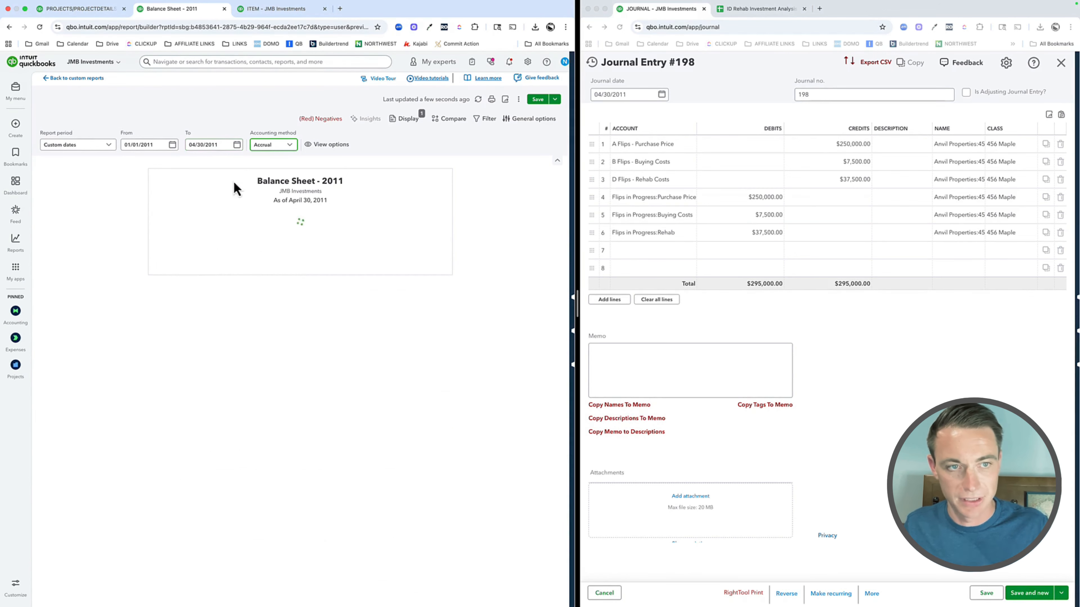
{"action": "scroll", "coordinate": [336, 489], "scroll_direction": "down", "scroll_amount": 3}
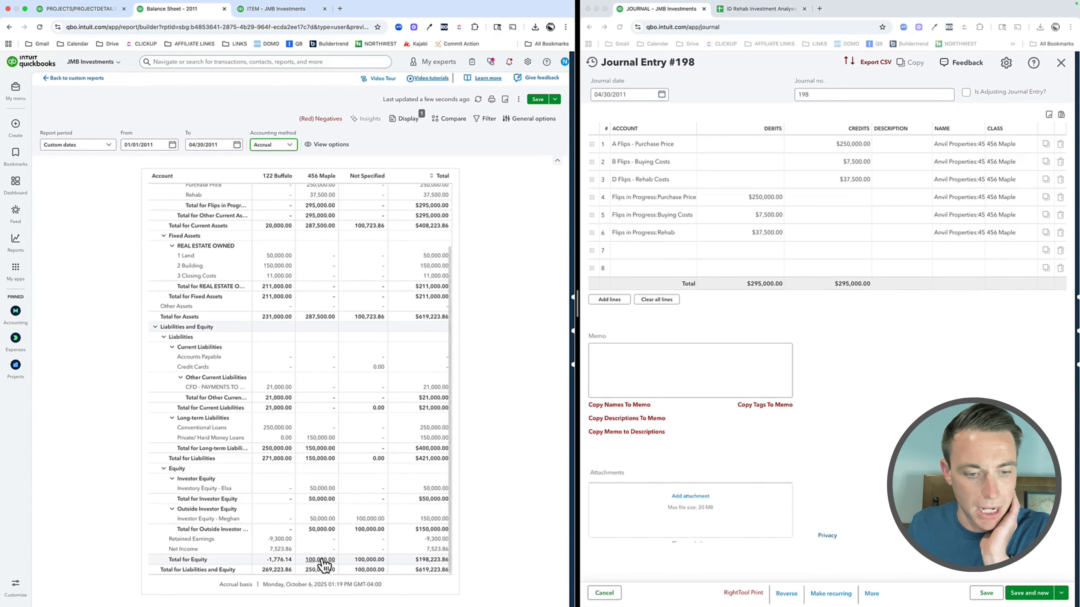
{"action": "scroll", "coordinate": [325, 460], "scroll_direction": "up", "scroll_amount": 5}
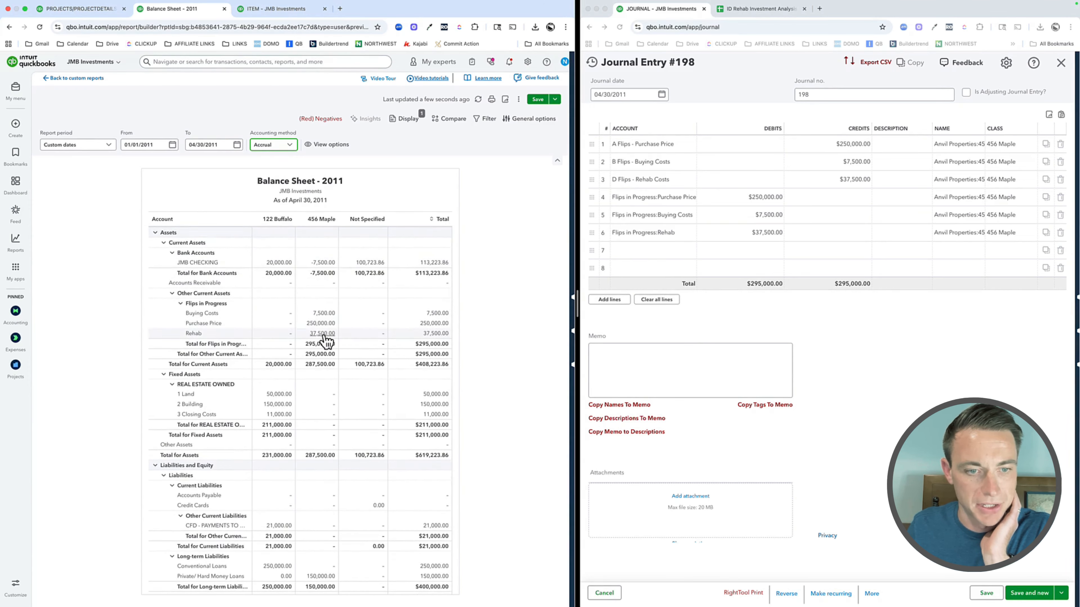
Step: Move the 456 MAPLE - RENOVATION project tab into the journal entry's browser window and reload the project page
{"action": "left_click", "coordinate": [834, 386]}
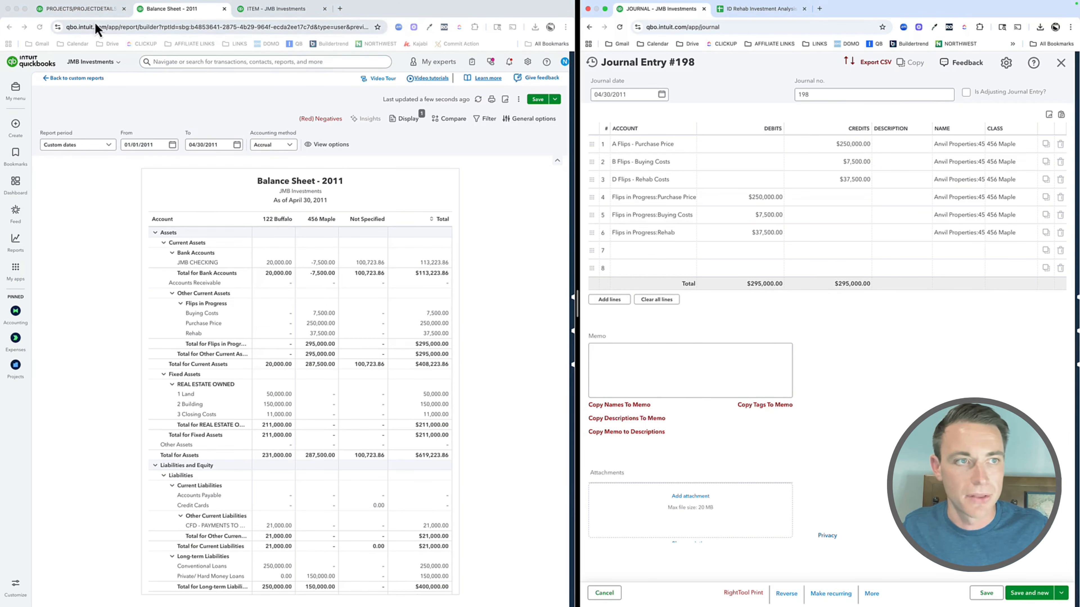
{"action": "left_click_drag", "start_coordinate": [81, 8], "coordinate": [759, 21]}
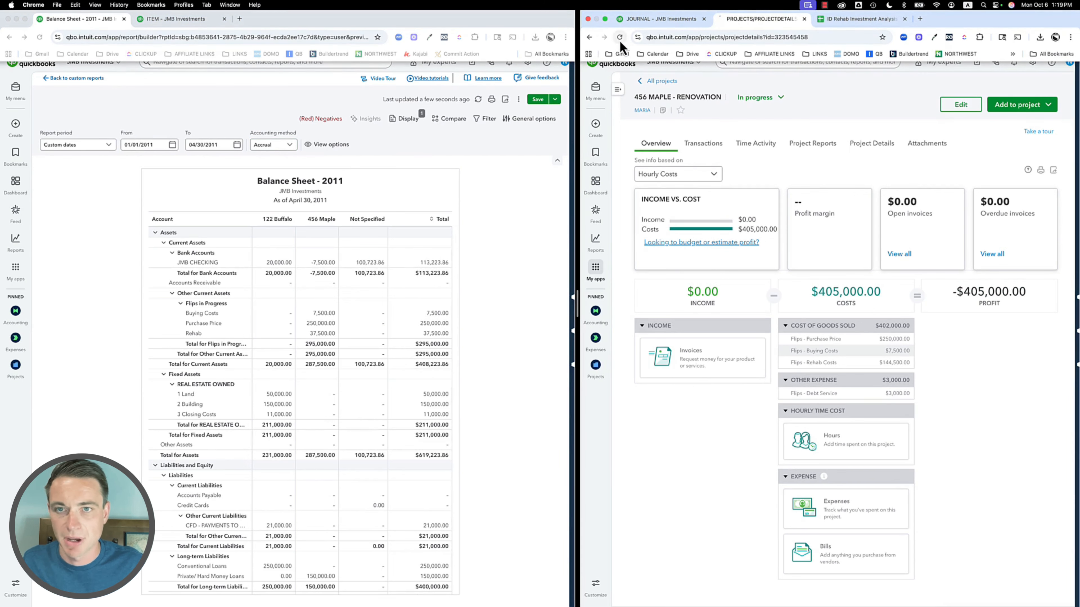
{"action": "left_click", "coordinate": [619, 41]}
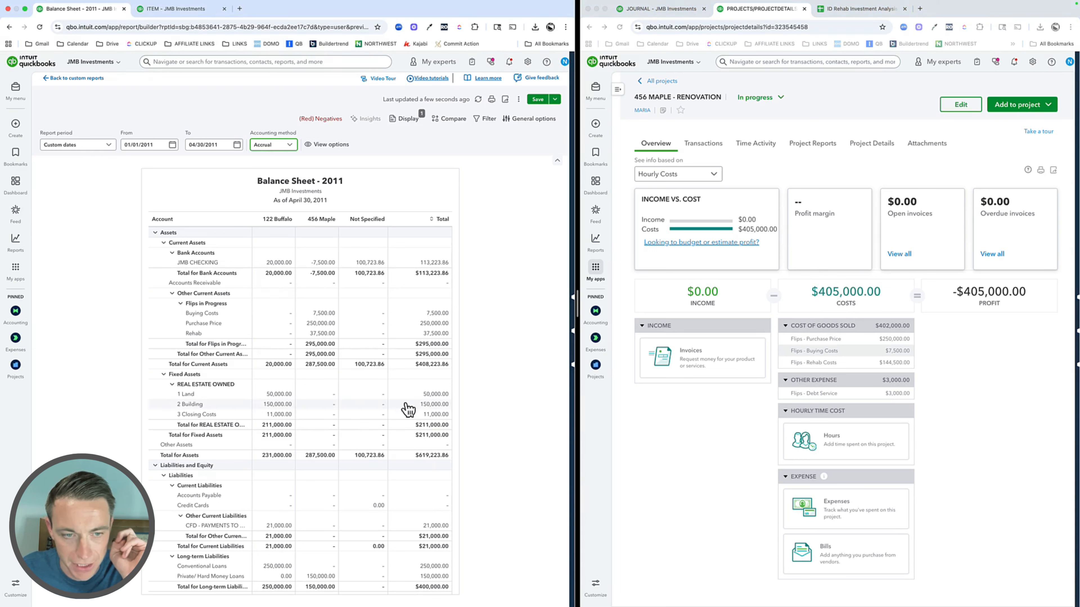
Step: Examine the 456 Maple column of the balance sheet, comparing loans and investor equity with the Flips in Progress assets
{"action": "scroll", "coordinate": [362, 408], "scroll_direction": "down", "scroll_amount": 5}
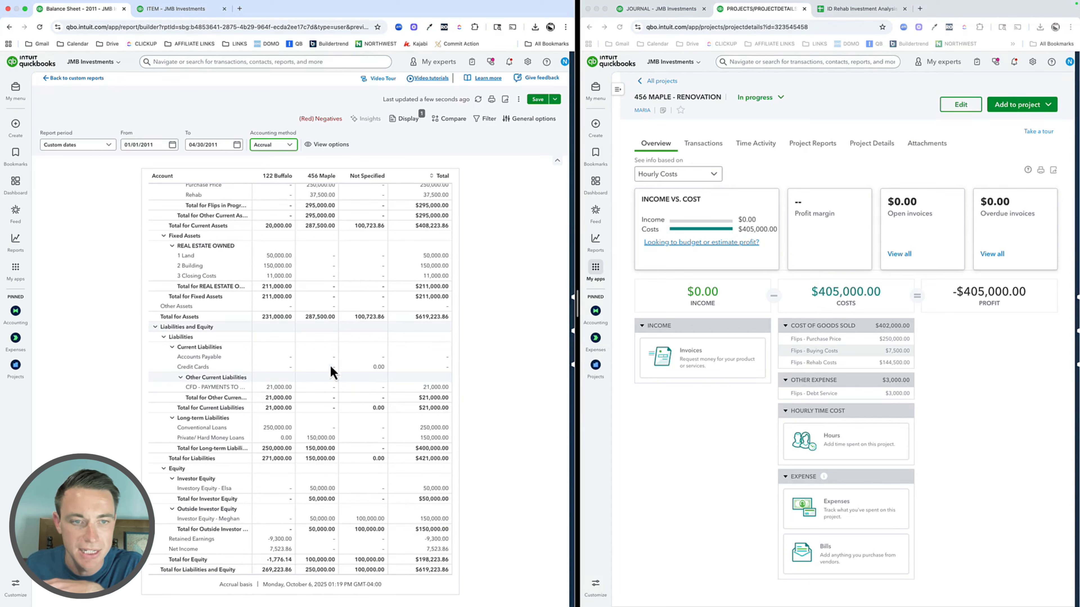
{"action": "scroll", "coordinate": [332, 372], "scroll_direction": "up", "scroll_amount": 2}
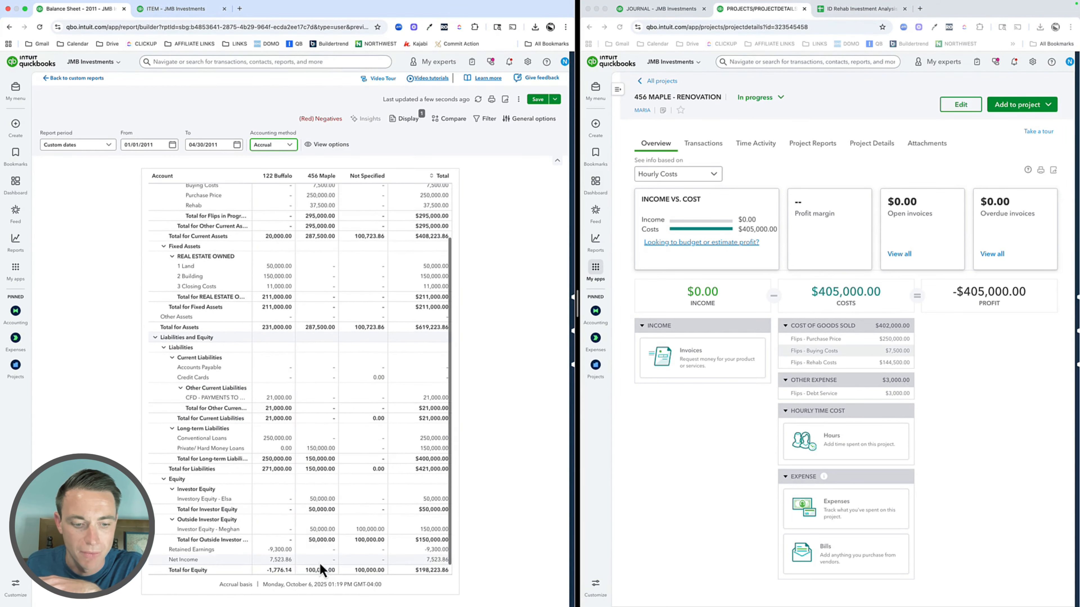
{"action": "scroll", "coordinate": [325, 298], "scroll_direction": "up", "scroll_amount": 5}
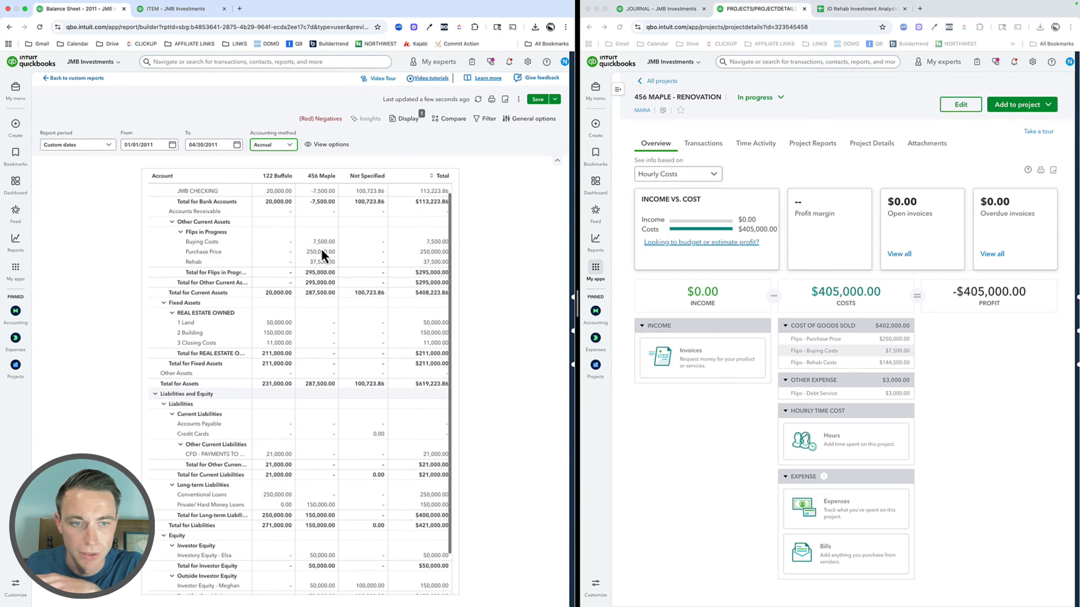
Step: Move the 456 MAPLE - RENOVATION project tab into the browser window that holds the balance sheet
{"action": "scroll", "coordinate": [323, 255], "scroll_direction": "down", "scroll_amount": 1}
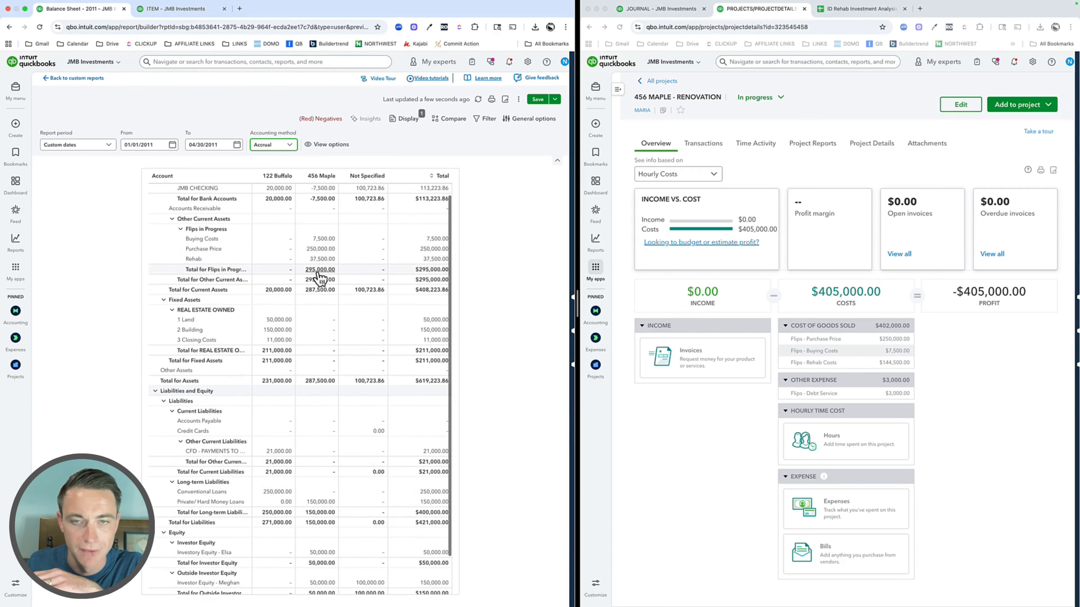
{"action": "left_click", "coordinate": [651, 9]}
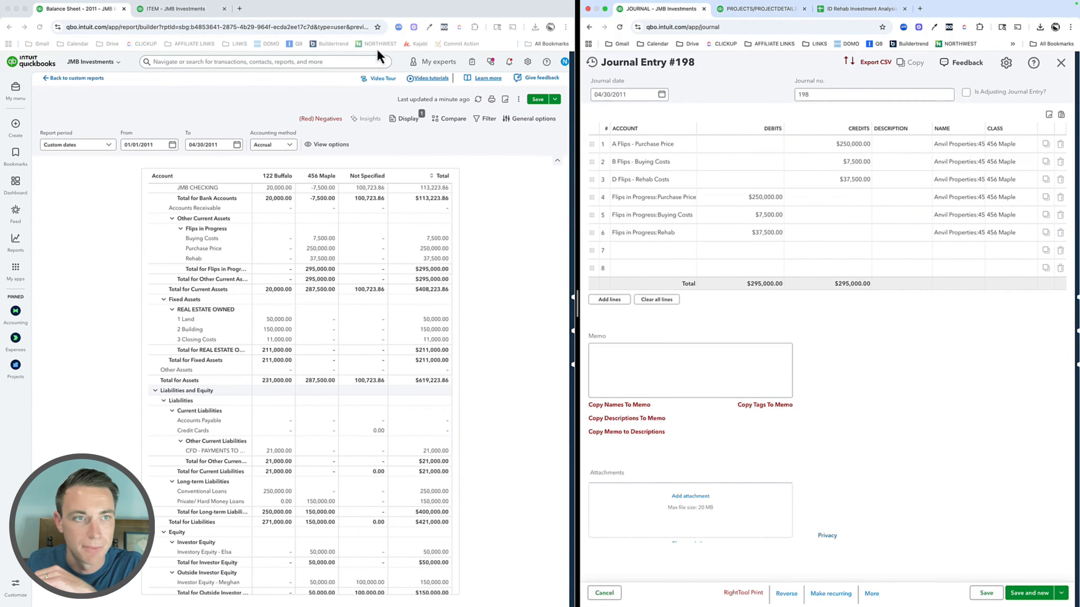
{"action": "left_click", "coordinate": [180, 10]}
{"action": "left_click", "coordinate": [79, 10]}
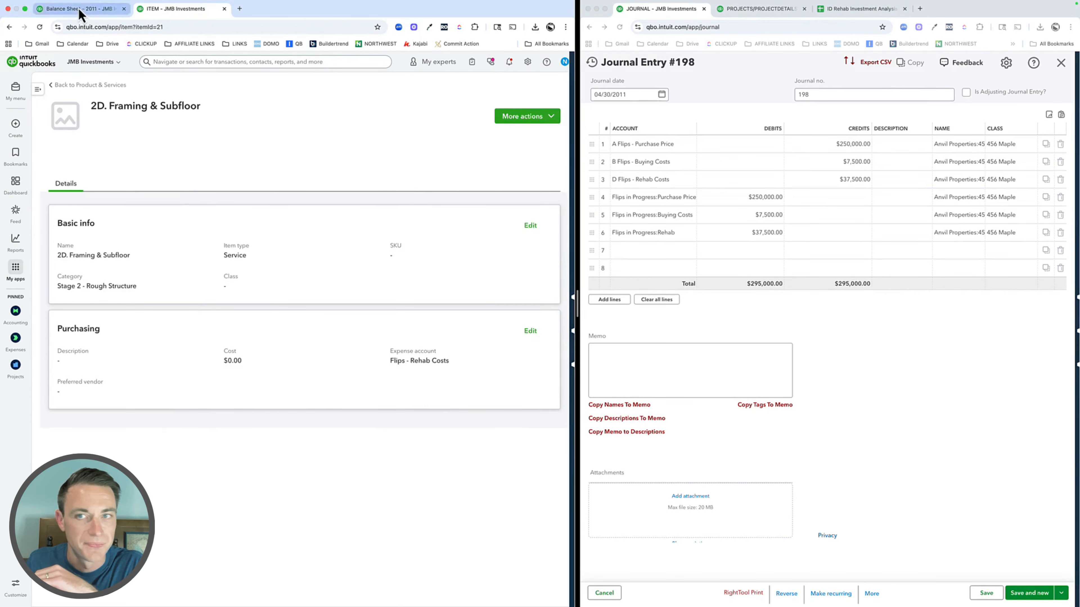
{"action": "left_click", "coordinate": [833, 10]}
{"action": "left_click_drag", "start_coordinate": [769, 15], "coordinate": [195, 17]}
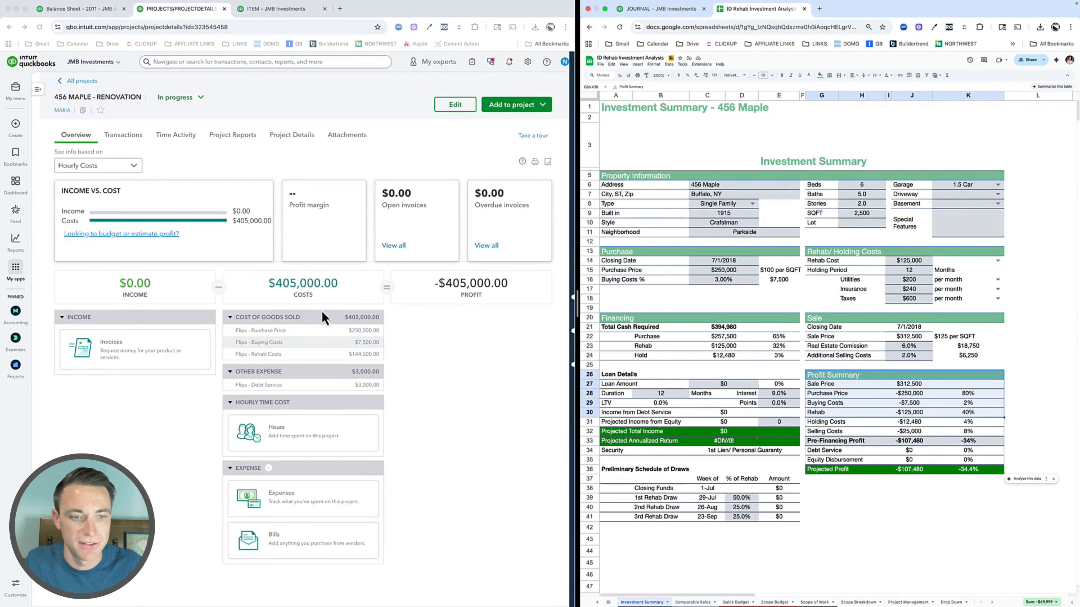
Step: Open the project's Cost of Goods Sold transaction report and run it for the custom period 05/01/2011 to 05/31/2011
{"action": "left_click", "coordinate": [280, 321]}
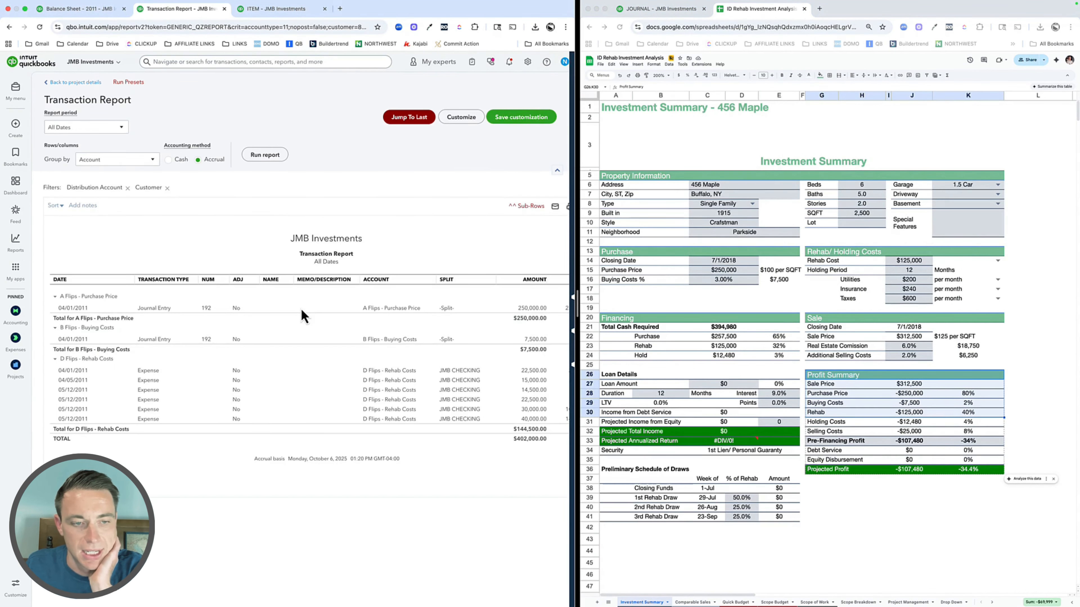
{"action": "left_click", "coordinate": [85, 126]}
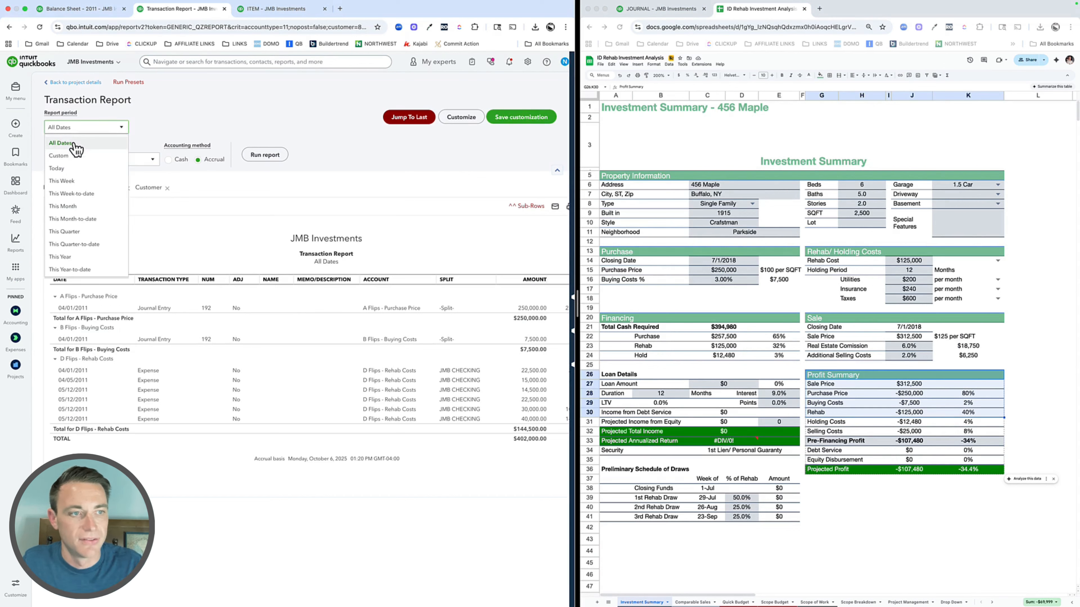
{"action": "left_click", "coordinate": [70, 157]}
{"action": "left_click", "coordinate": [164, 128]}
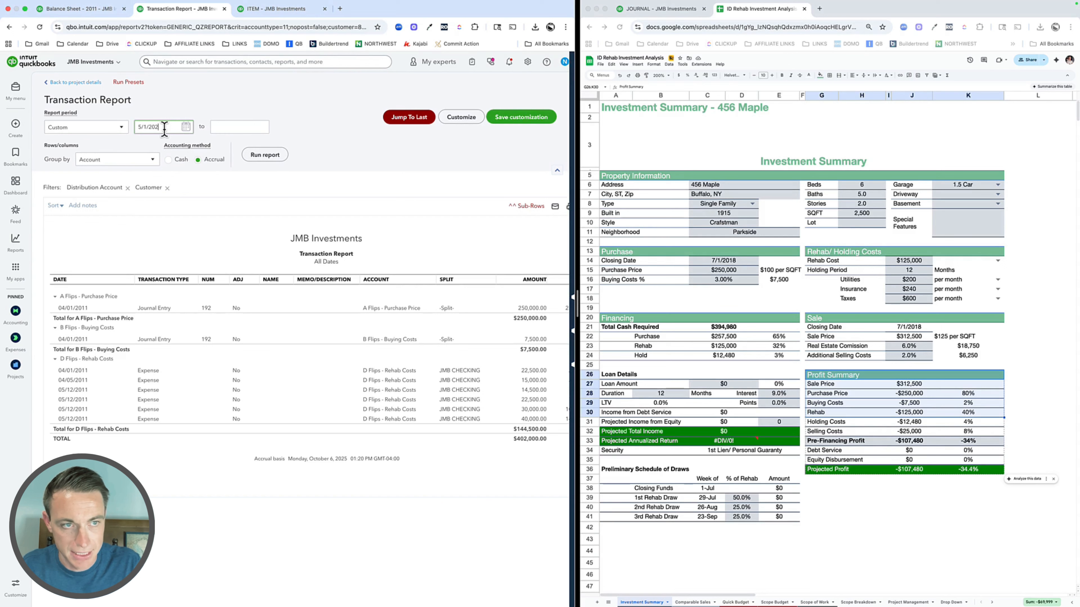
{"action": "type", "text": "5/01/2011"}
{"action": "key", "text": "Tab"}
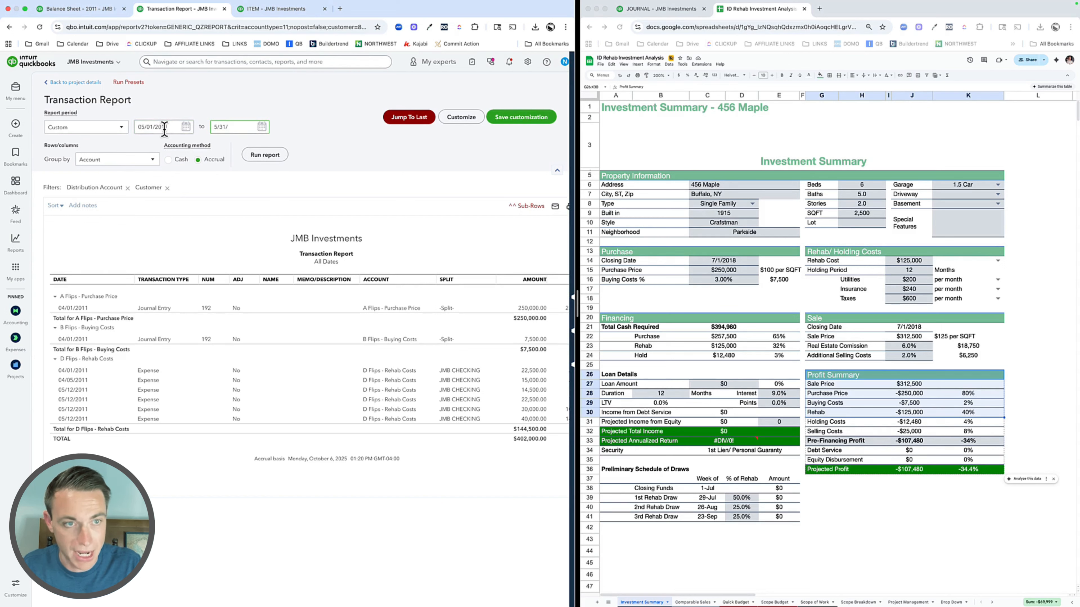
{"action": "left_click", "coordinate": [274, 158]}
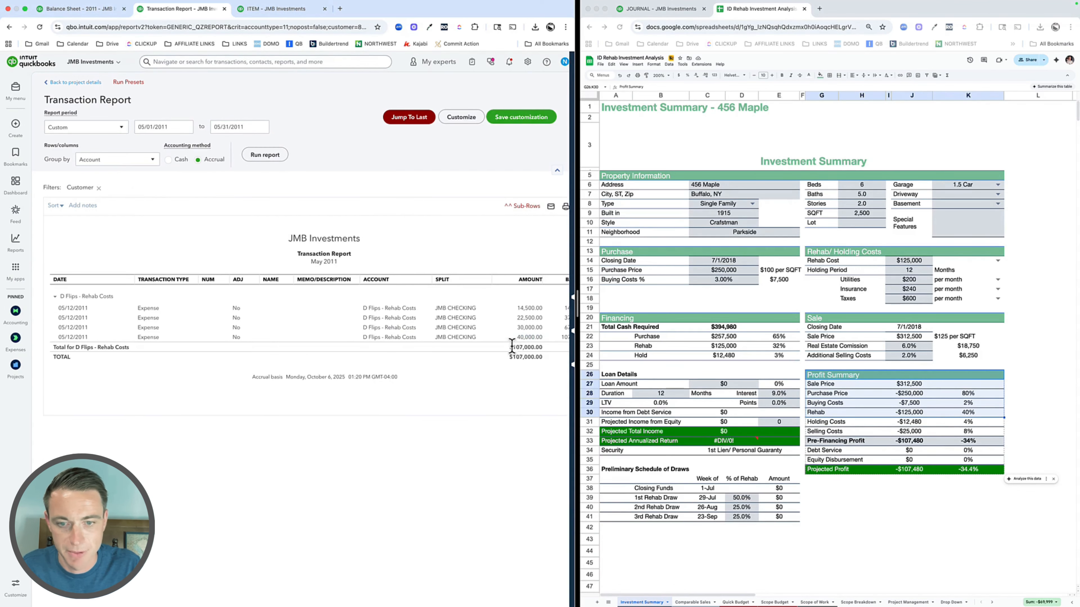
Step: Make a copy of the 04/30/2011 journal entry and date the copy 05/31/2011
{"action": "left_click", "coordinate": [678, 9]}
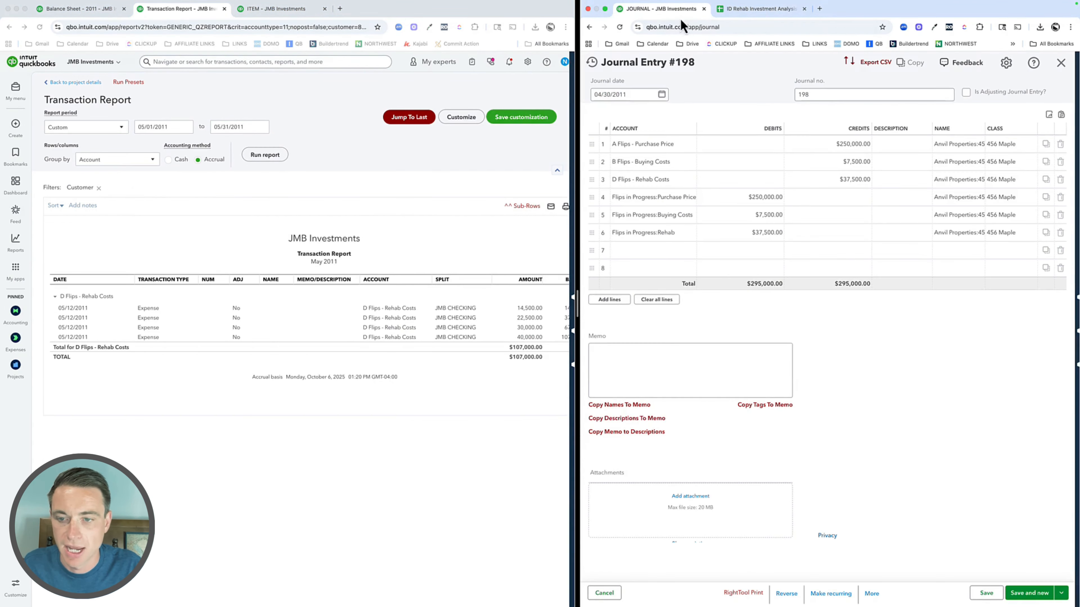
{"action": "left_click", "coordinate": [872, 594]}
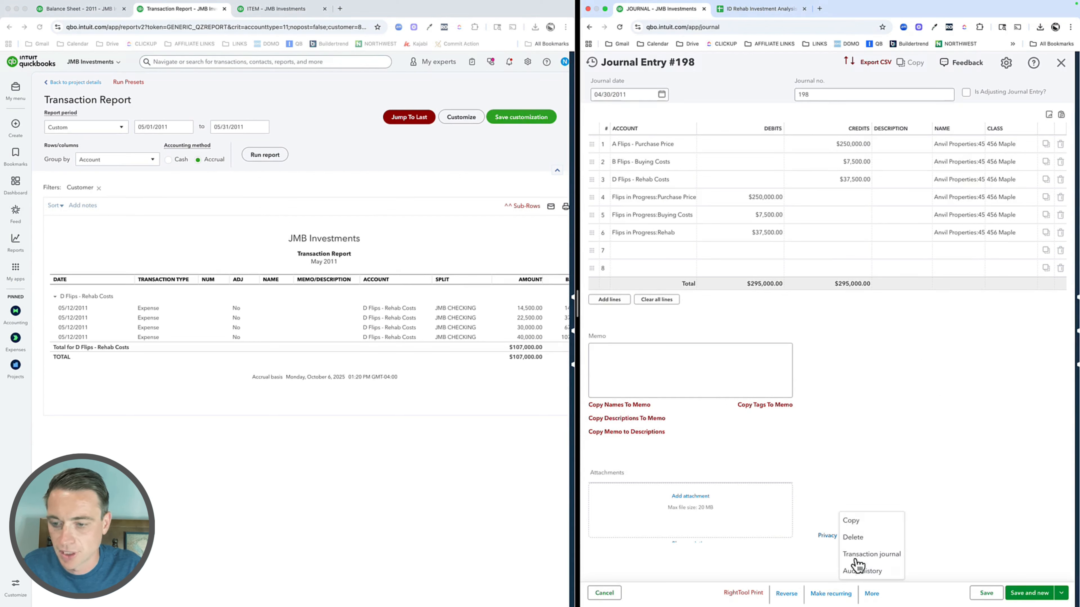
{"action": "left_click", "coordinate": [850, 517]}
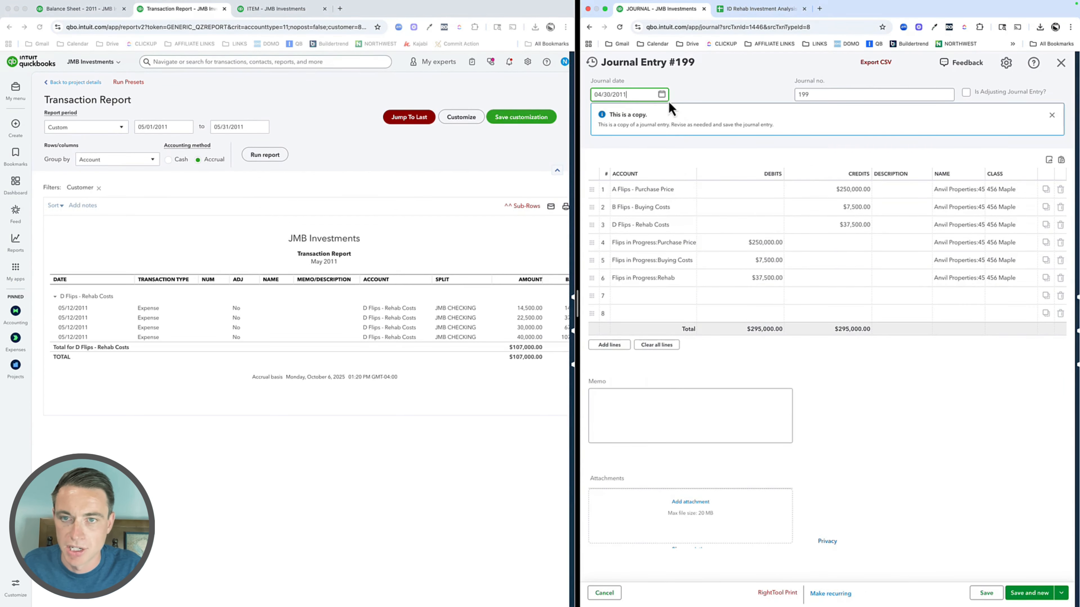
{"action": "left_click", "coordinate": [661, 94]}
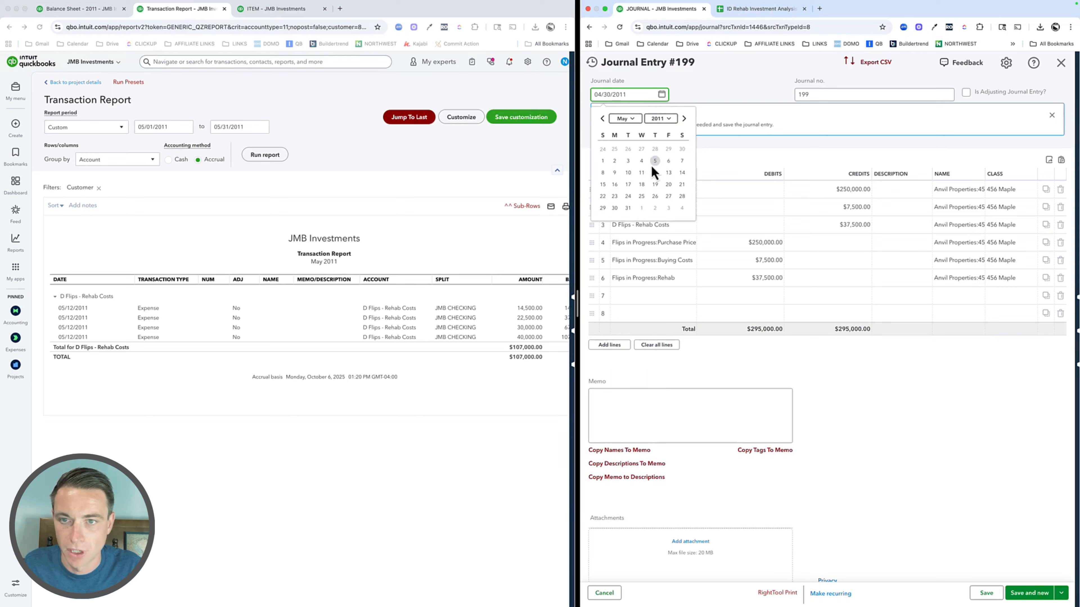
{"action": "left_click", "coordinate": [629, 208]}
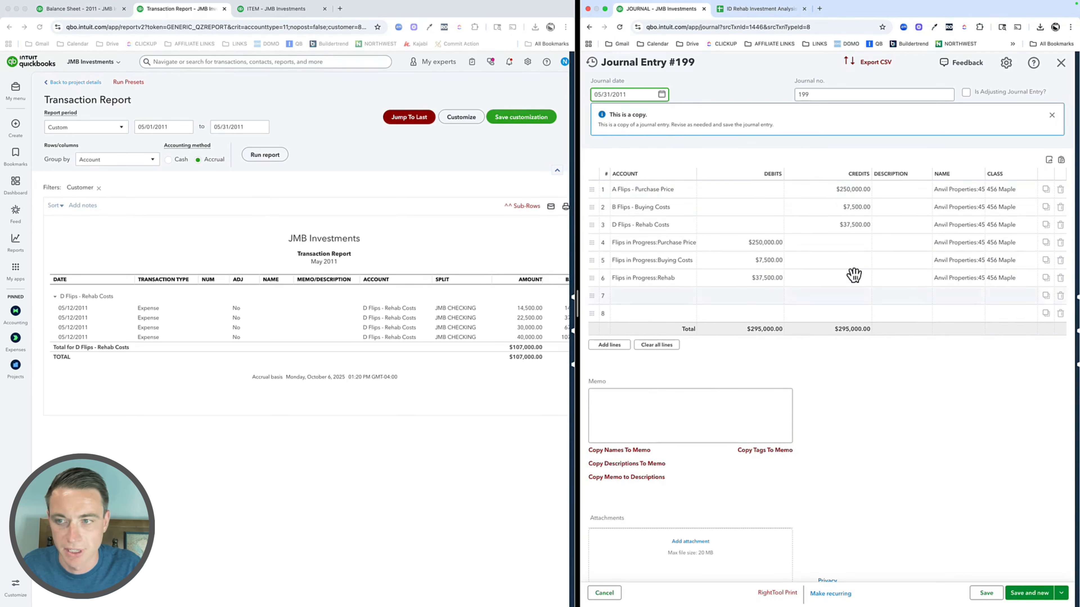
Step: Set the copied entry's credits to 0 for Flips - Purchase Price and Buying Costs, and to 107,000 for Flips - Rehab Costs
{"action": "left_click", "coordinate": [844, 190]}
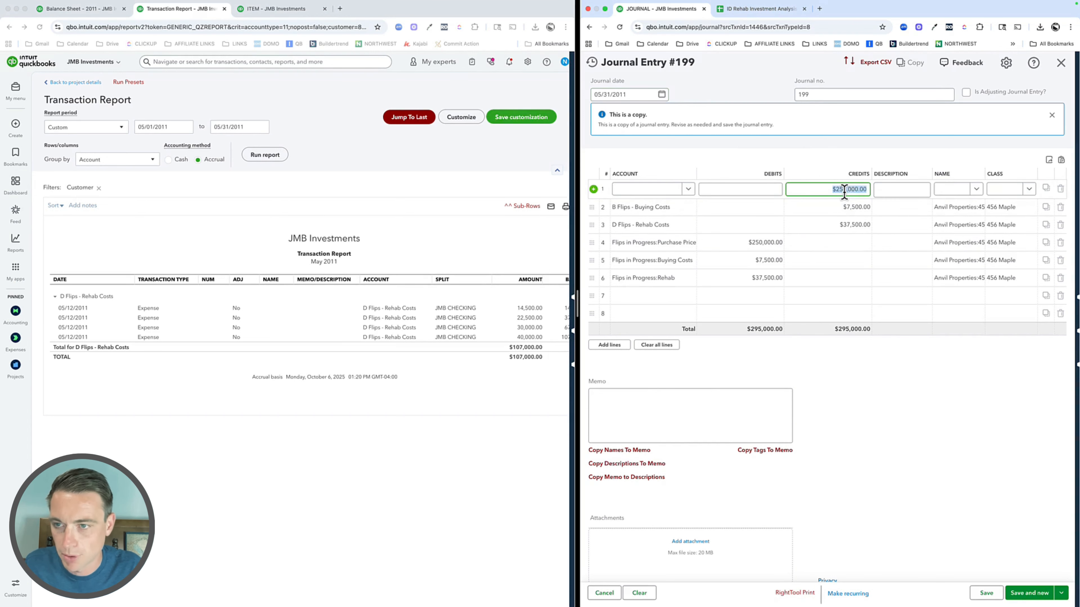
{"action": "left_click", "coordinate": [843, 212]}
{"action": "type", "text": "0"}
{"action": "key", "text": "Tab"}
{"action": "left_click", "coordinate": [839, 231]}
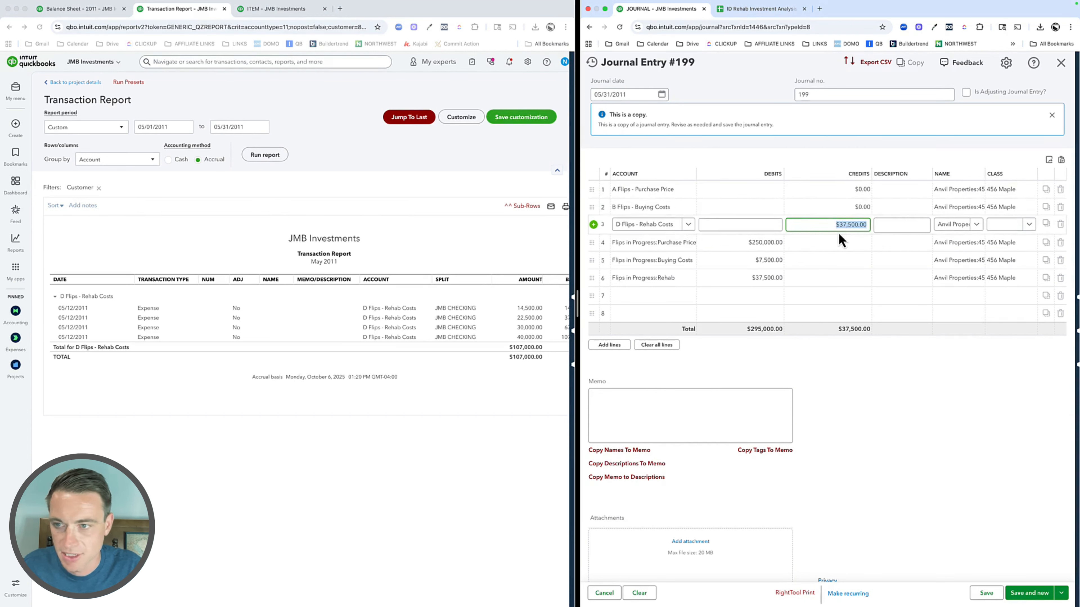
{"action": "type", "text": "107,00"}
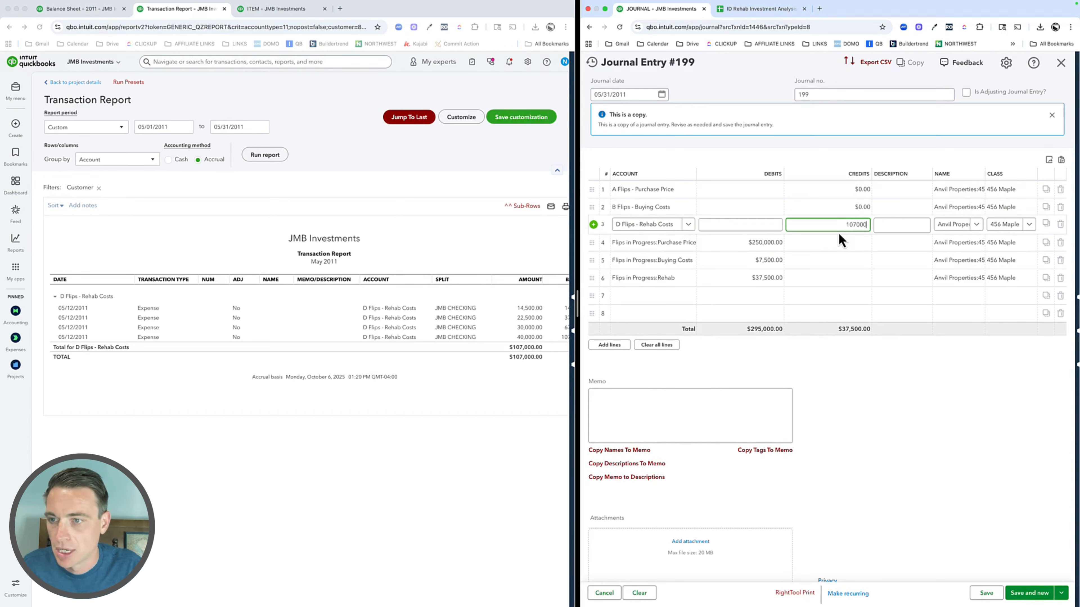
{"action": "type", "text": "0"}
{"action": "key", "text": "Tab"}
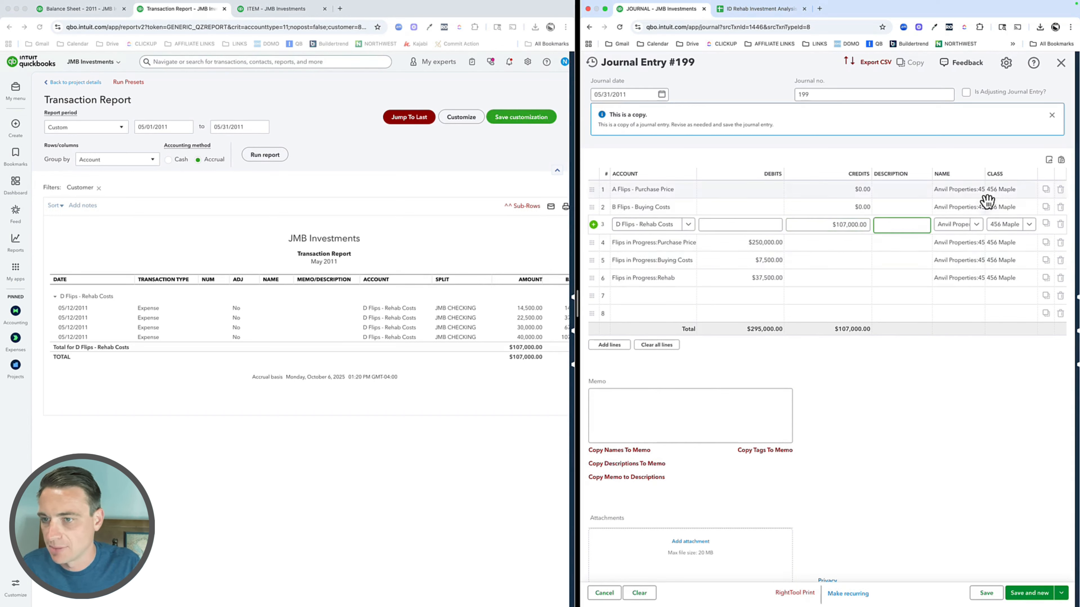
Step: Set the Flips in Progress debits to 0 for Purchase Price and Buying Costs and 107,000 for Rehab, and save the entry
{"action": "left_click", "coordinate": [770, 242]}
{"action": "type", "text": "0"}
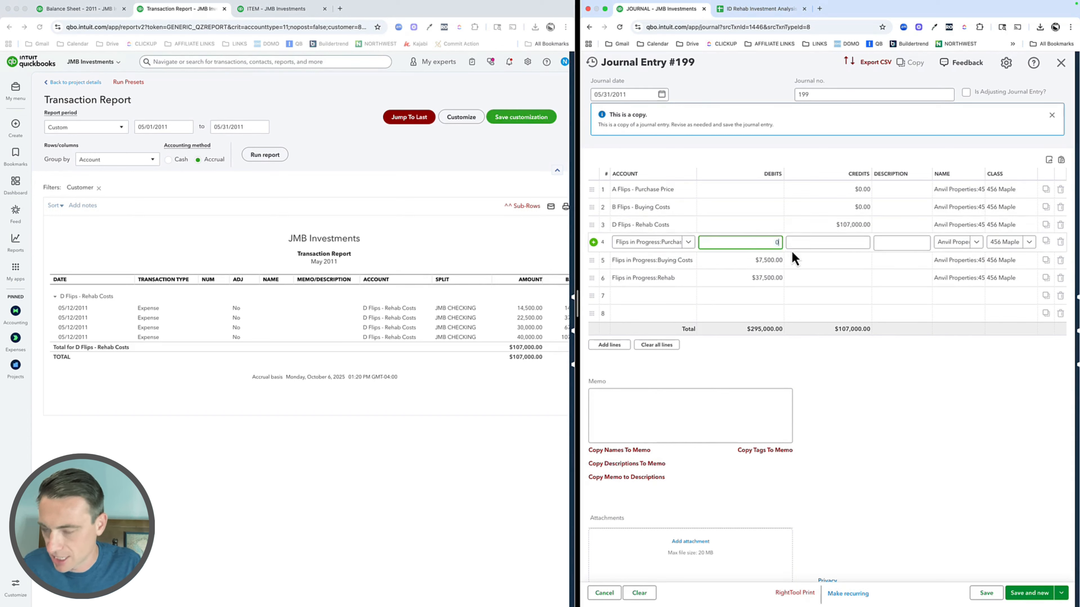
{"action": "left_click", "coordinate": [770, 260]}
{"action": "type", "text": "0"}
{"action": "key", "text": "Tab"}
{"action": "left_click", "coordinate": [760, 278]}
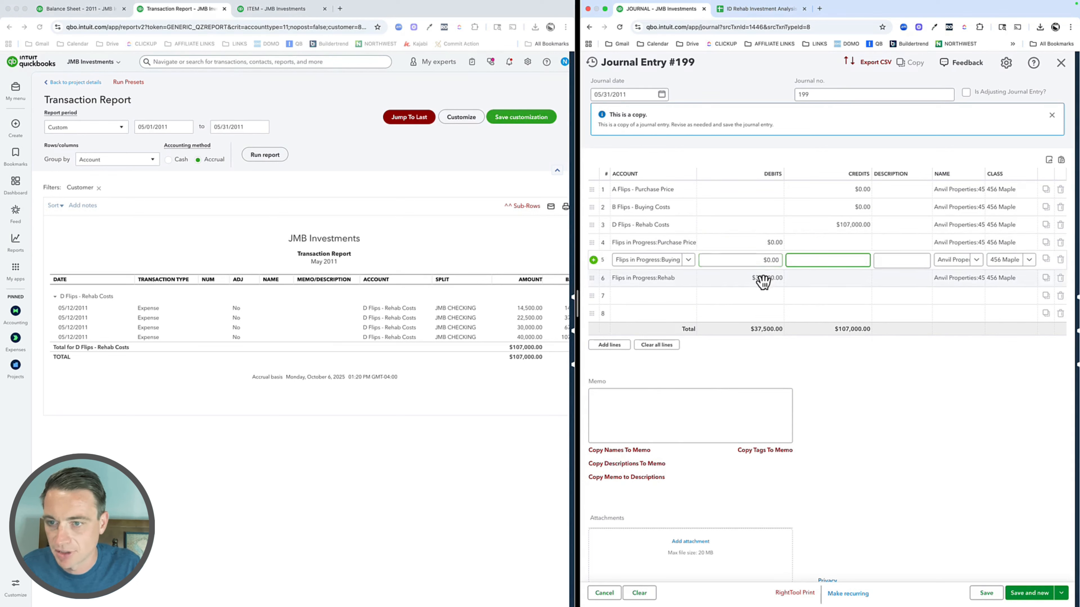
{"action": "type", "text": "1"}
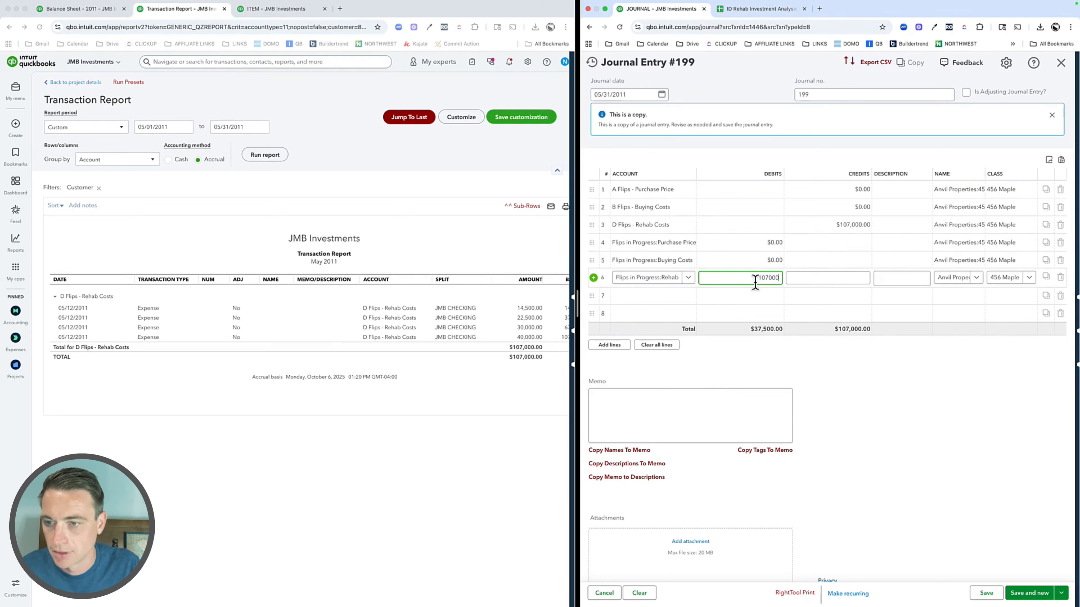
{"action": "type", "text": "07,000"}
{"action": "left_click", "coordinate": [974, 438]}
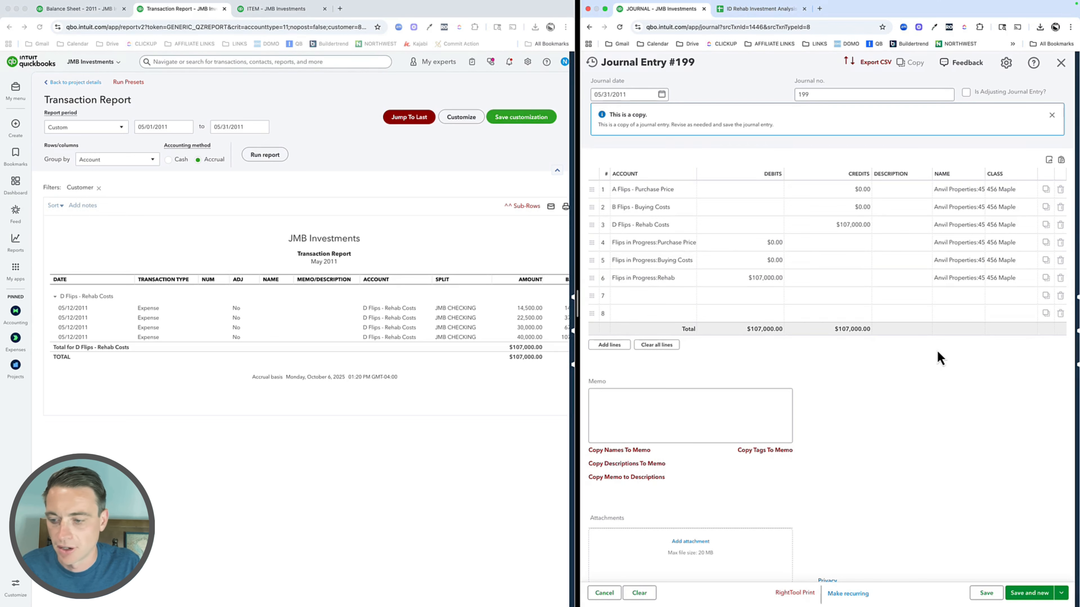
{"action": "left_click", "coordinate": [986, 593]}
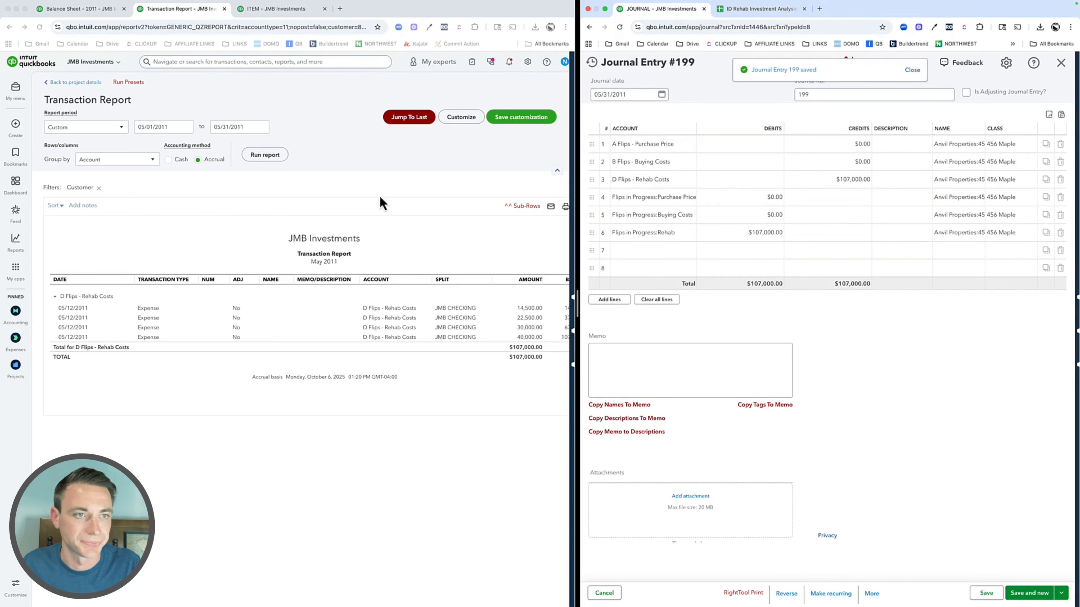
Step: Go back to the Balance Sheet - 2011 report, set its end date to 12/31/2011 and review the 456 Maple column
{"action": "left_click", "coordinate": [73, 82]}
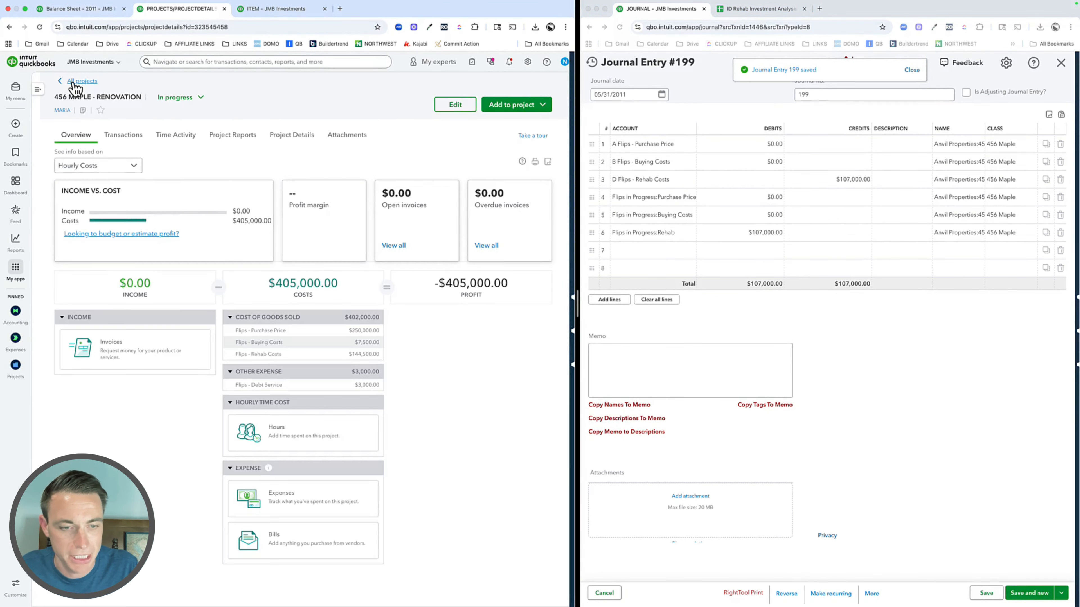
{"action": "left_click", "coordinate": [93, 13]}
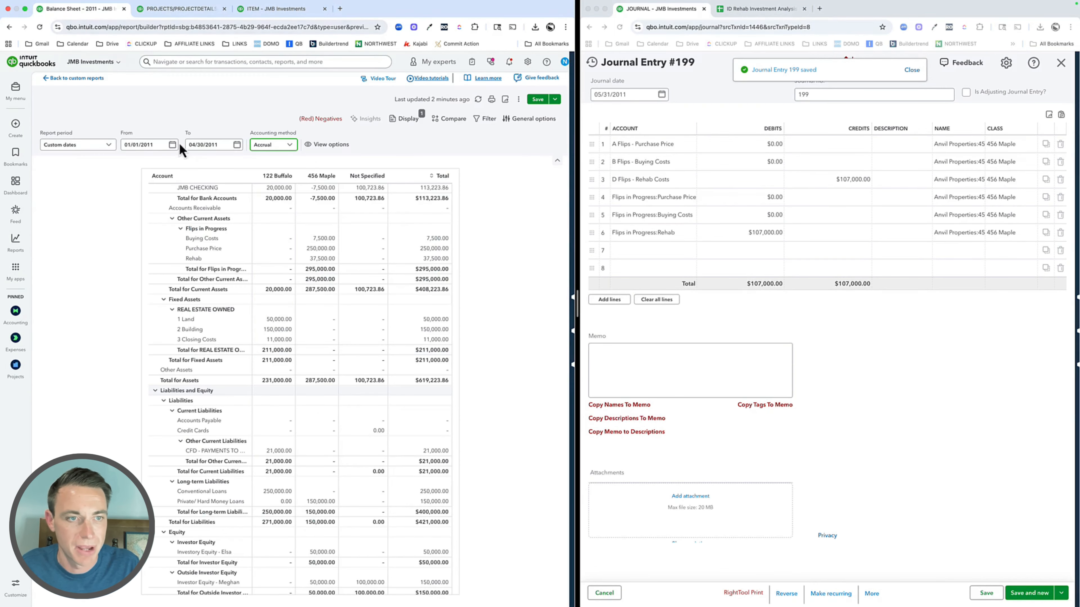
{"action": "left_click", "coordinate": [201, 143]}
{"action": "type", "text": "12/31/20"}
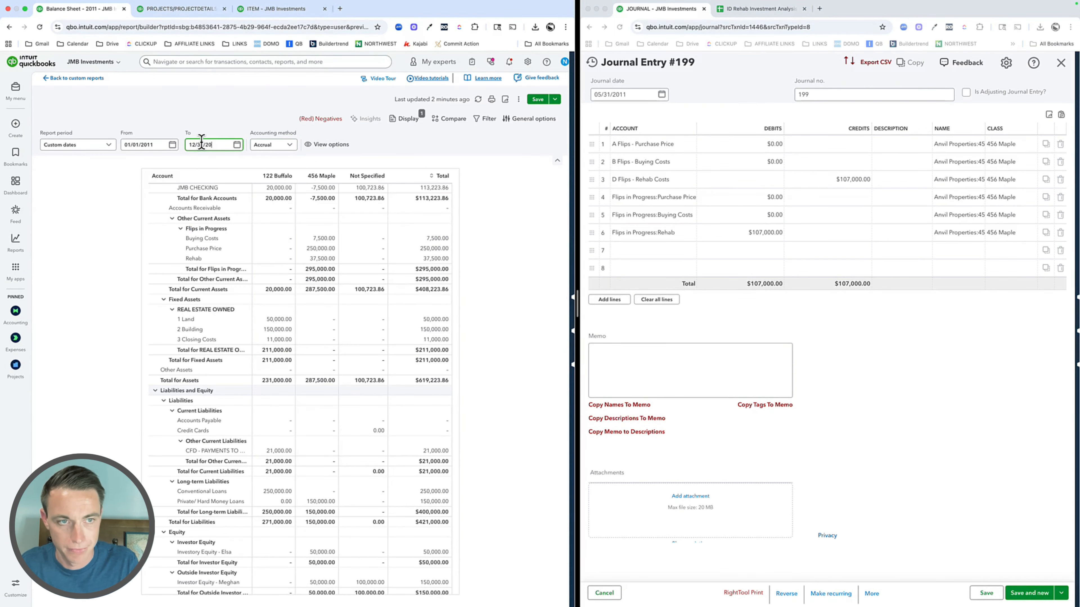
{"action": "type", "text": "11"}
{"action": "key", "text": "Tab"}
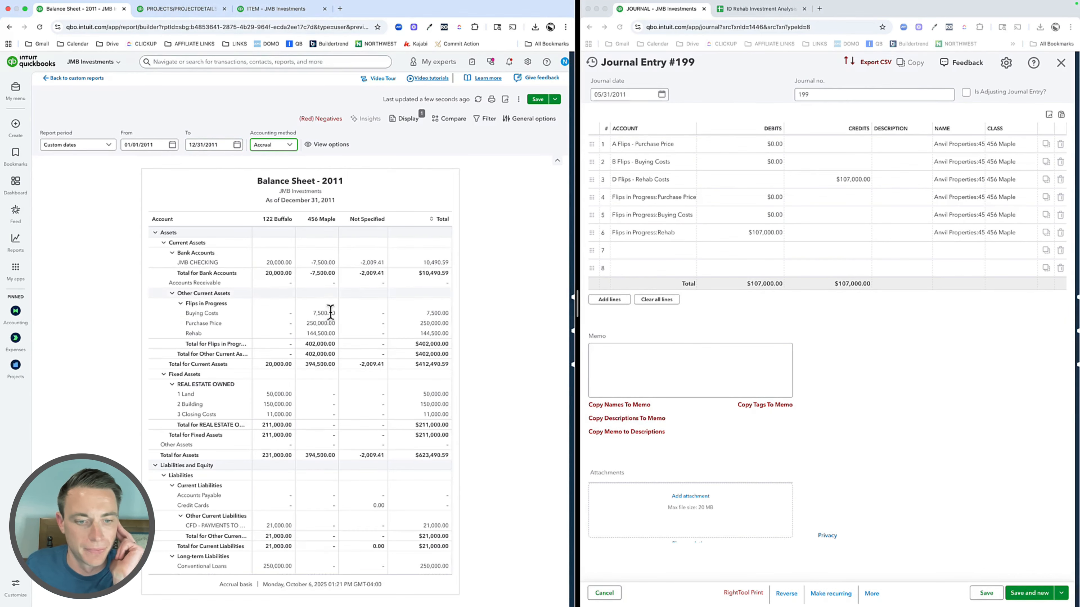
{"action": "scroll", "coordinate": [323, 463], "scroll_direction": "down", "scroll_amount": 3}
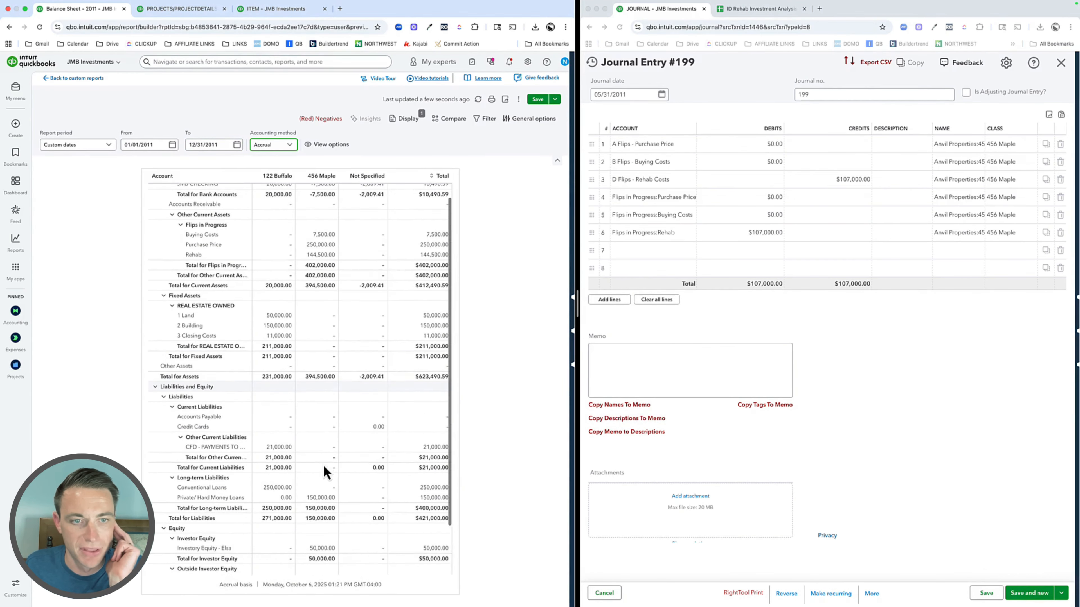